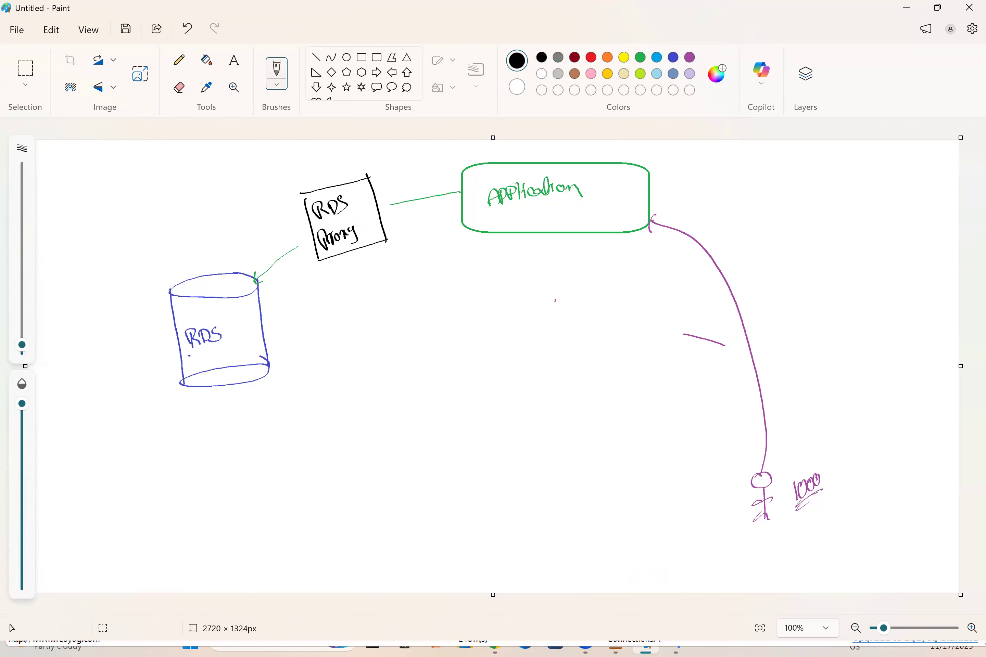
- Draw black arrows from the RDS Proxy box to the RDS cylinder and several connection lines between the proxy and the Application box
{"action": "left_click_drag", "start_coordinate": [314, 236], "coordinate": [268, 277]}
{"action": "mouse_move", "coordinate": [312, 237]}
{"action": "left_mouse_down"}
{"action": "mouse_move", "coordinate": [262, 280]}
{"action": "mouse_move", "coordinate": [272, 281]}
{"action": "left_mouse_up"}
{"action": "mouse_move", "coordinate": [382, 210]}
{"action": "left_mouse_down"}
{"action": "mouse_move", "coordinate": [457, 187]}
{"action": "mouse_move", "coordinate": [363, 204]}
{"action": "mouse_move", "coordinate": [459, 194]}
{"action": "left_mouse_up"}
{"action": "mouse_move", "coordinate": [440, 201]}
{"action": "left_mouse_down"}
{"action": "mouse_move", "coordinate": [384, 225]}
{"action": "mouse_move", "coordinate": [460, 188]}
{"action": "left_mouse_up"}
{"action": "mouse_move", "coordinate": [460, 188]}
{"action": "left_mouse_down"}
{"action": "mouse_move", "coordinate": [375, 199]}
{"action": "mouse_move", "coordinate": [434, 183]}
{"action": "left_mouse_up"}
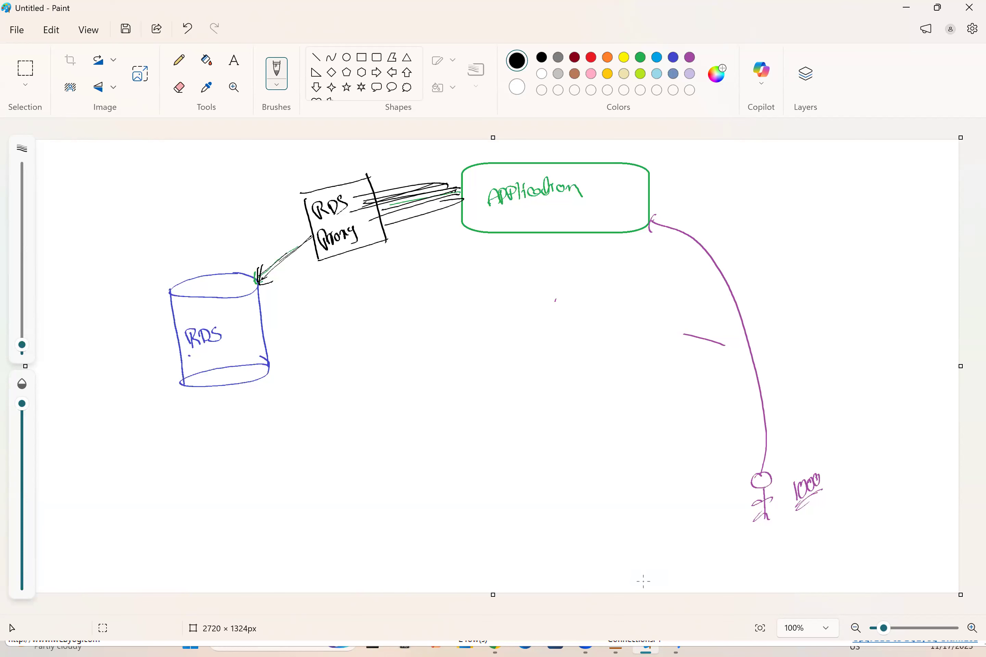
- Underline the Application label and handwrite "iPhone 15 Pro" in black beneath the Application box
{"action": "left_click_drag", "start_coordinate": [495, 214], "coordinate": [542, 206]}
{"action": "mouse_move", "coordinate": [474, 296]}
{"action": "left_mouse_down"}
{"action": "mouse_move", "coordinate": [488, 297]}
{"action": "mouse_move", "coordinate": [481, 307]}
{"action": "left_mouse_up"}
{"action": "left_click_drag", "start_coordinate": [485, 297], "coordinate": [509, 287]}
{"action": "left_click_drag", "start_coordinate": [512, 278], "coordinate": [529, 275]}
{"action": "left_click_drag", "start_coordinate": [532, 265], "coordinate": [537, 273]}
{"action": "left_click_drag", "start_coordinate": [540, 262], "coordinate": [541, 271]}
{"action": "left_click_drag", "start_coordinate": [547, 256], "coordinate": [552, 264]}
{"action": "left_click_drag", "start_coordinate": [555, 259], "coordinate": [566, 259]}
{"action": "left_click", "coordinate": [469, 194]}
{"action": "left_click", "coordinate": [367, 215]}
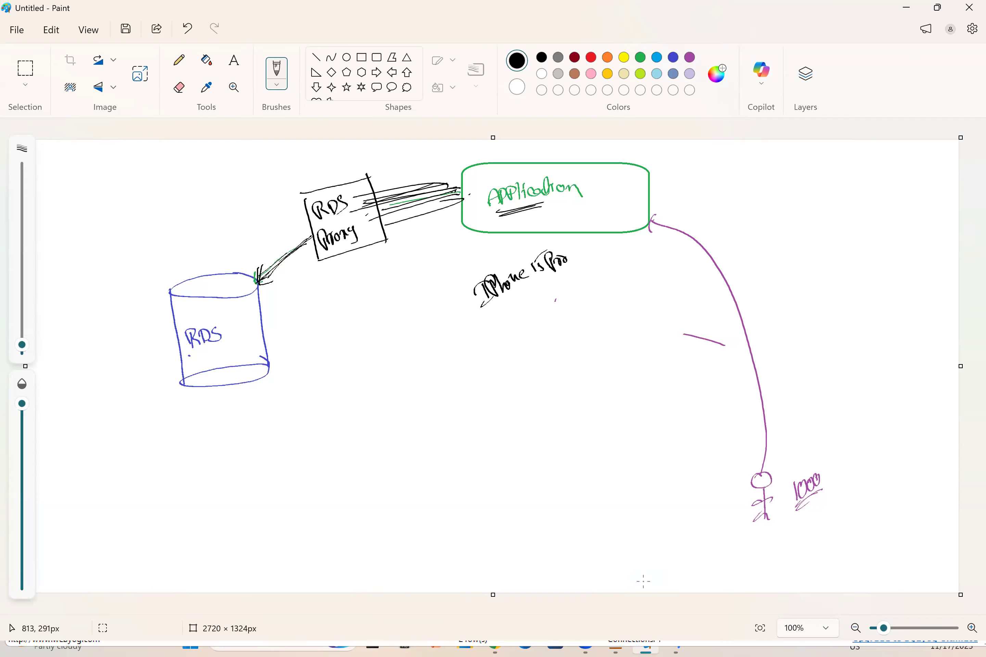
- Emphasize the RDS Proxy link with extra strokes and handwrite "Elastic cache" inside an oval beyond the Application box
{"action": "left_click_drag", "start_coordinate": [284, 270], "coordinate": [265, 288]}
{"action": "left_click_drag", "start_coordinate": [327, 260], "coordinate": [365, 247]}
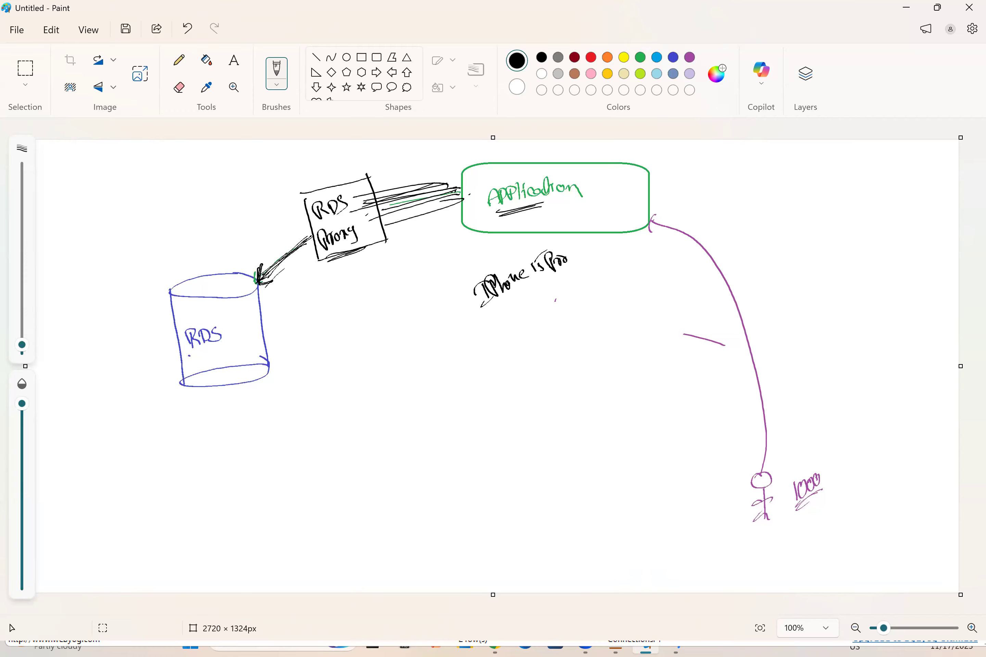
{"action": "mouse_move", "coordinate": [786, 164]}
{"action": "left_mouse_down"}
{"action": "mouse_move", "coordinate": [789, 192]}
{"action": "mouse_move", "coordinate": [810, 188]}
{"action": "mouse_move", "coordinate": [835, 164]}
{"action": "mouse_move", "coordinate": [845, 197]}
{"action": "mouse_move", "coordinate": [863, 196]}
{"action": "mouse_move", "coordinate": [877, 172]}
{"action": "mouse_move", "coordinate": [894, 181]}
{"action": "left_mouse_up"}
{"action": "mouse_move", "coordinate": [904, 162]}
{"action": "left_mouse_down"}
{"action": "mouse_move", "coordinate": [803, 150]}
{"action": "mouse_move", "coordinate": [873, 149]}
{"action": "left_mouse_up"}
{"action": "left_click_drag", "start_coordinate": [818, 212], "coordinate": [792, 221]}
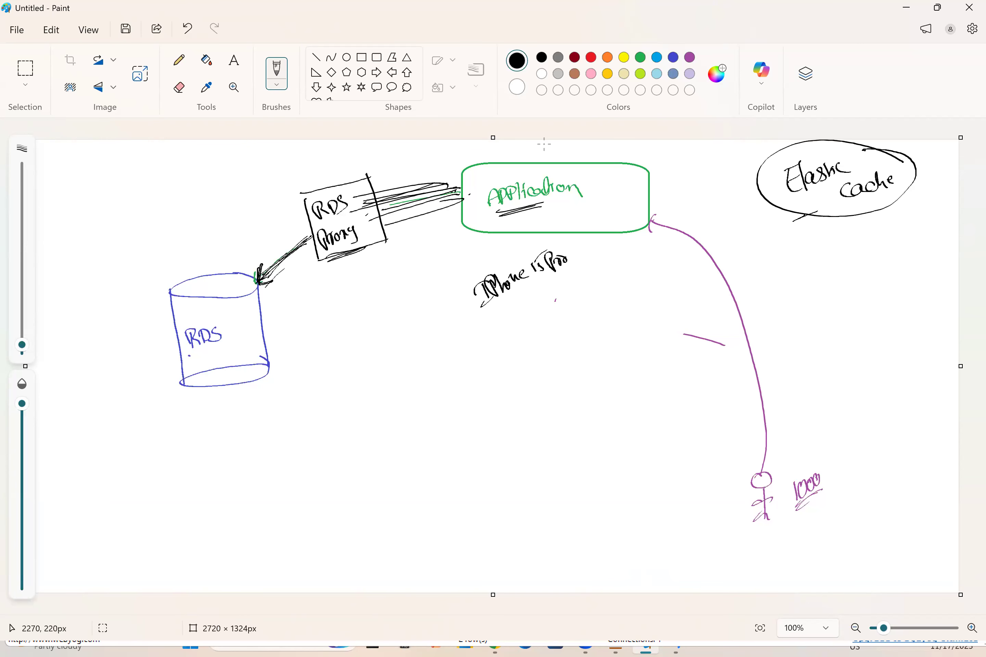
- Erase the stray black line beside the purple arrow and thicken the RDS Proxy box's edge facing the Application with the brush
{"action": "mouse_move", "coordinate": [351, 258]}
{"action": "left_mouse_down"}
{"action": "mouse_move", "coordinate": [380, 326]}
{"action": "mouse_move", "coordinate": [758, 255]}
{"action": "mouse_move", "coordinate": [757, 290]}
{"action": "left_mouse_up"}
{"action": "left_click_drag", "start_coordinate": [447, 359], "coordinate": [414, 351]}
{"action": "mouse_move", "coordinate": [357, 280]}
{"action": "left_mouse_down"}
{"action": "mouse_move", "coordinate": [349, 300]}
{"action": "mouse_move", "coordinate": [354, 272]}
{"action": "mouse_move", "coordinate": [391, 334]}
{"action": "left_mouse_up"}
{"action": "mouse_move", "coordinate": [649, 313]}
{"action": "left_mouse_down"}
{"action": "mouse_move", "coordinate": [507, 343]}
{"action": "mouse_move", "coordinate": [699, 299]}
{"action": "left_mouse_up"}
{"action": "mouse_move", "coordinate": [797, 268]}
{"action": "left_mouse_down"}
{"action": "mouse_move", "coordinate": [759, 289]}
{"action": "mouse_move", "coordinate": [700, 297]}
{"action": "left_mouse_up"}
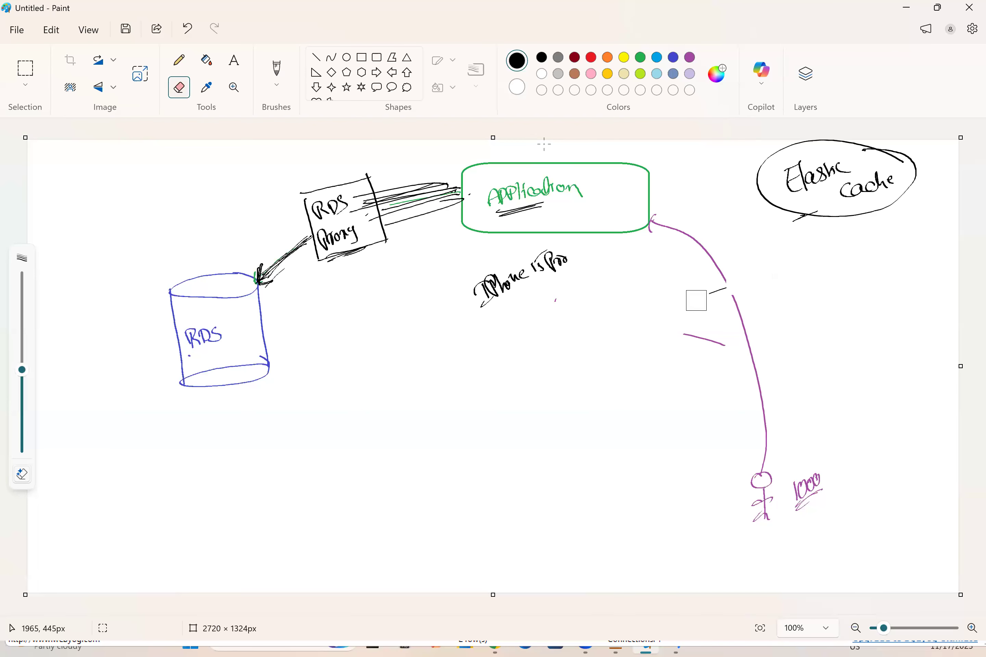
{"action": "left_click", "coordinate": [277, 71]}
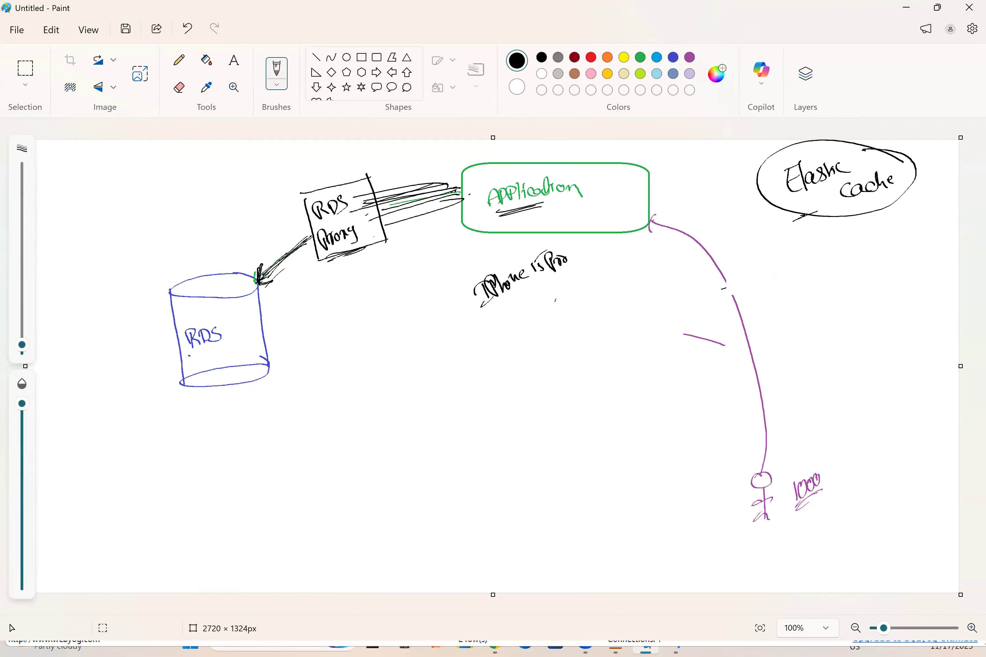
{"action": "left_click_drag", "start_coordinate": [372, 177], "coordinate": [373, 247]}
- Delete everything on the Paint canvas and put the drawing window away
{"action": "key", "text": "alt+Tab"}
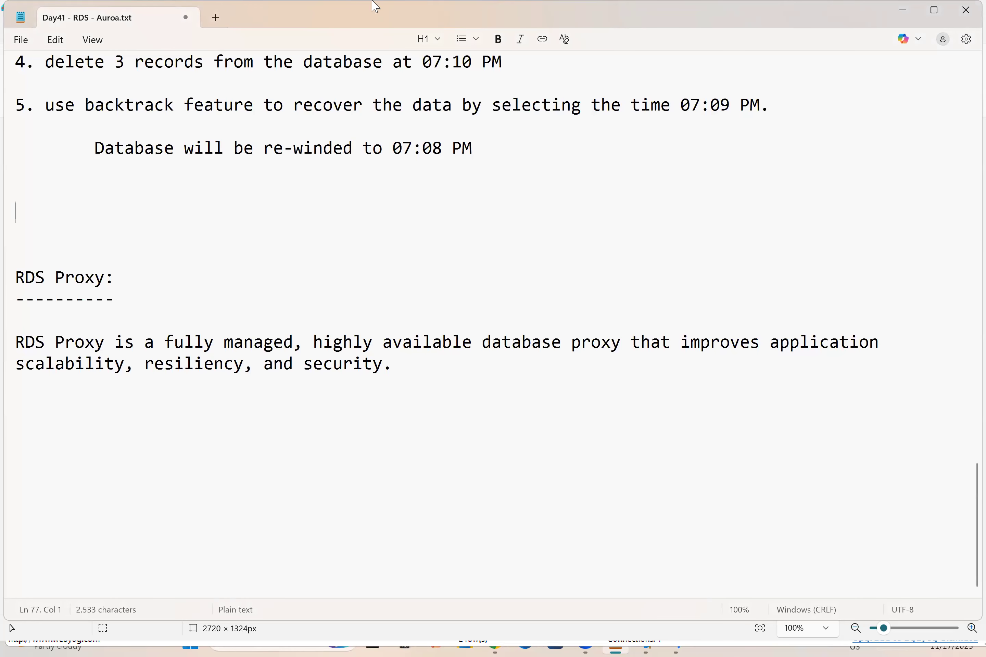
{"action": "key", "text": "alt+Tab"}
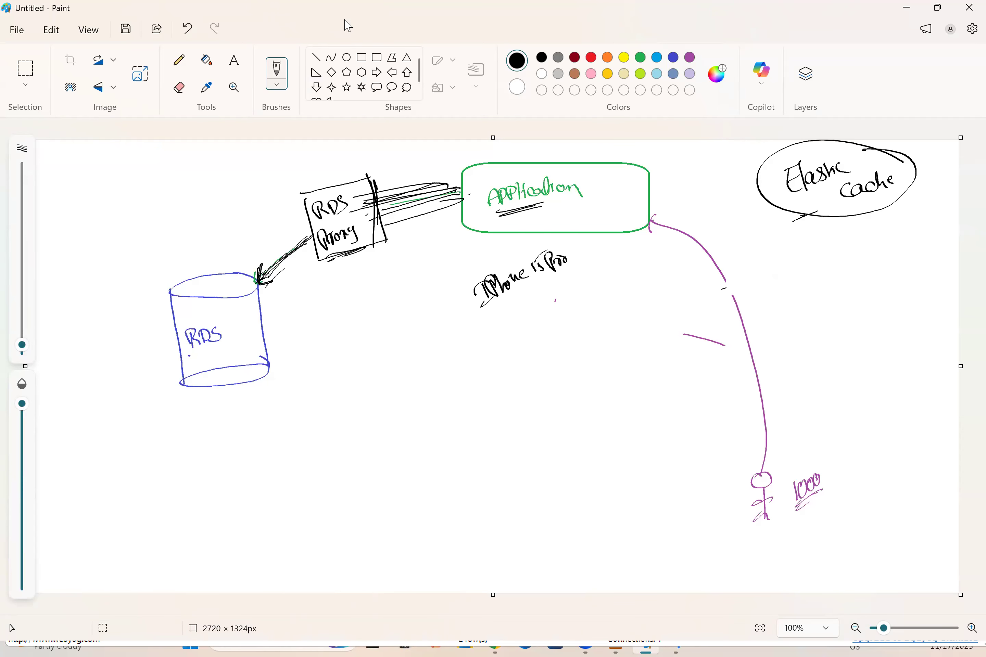
{"action": "key", "text": "ctrl+a"}
{"action": "key", "text": "Delete"}
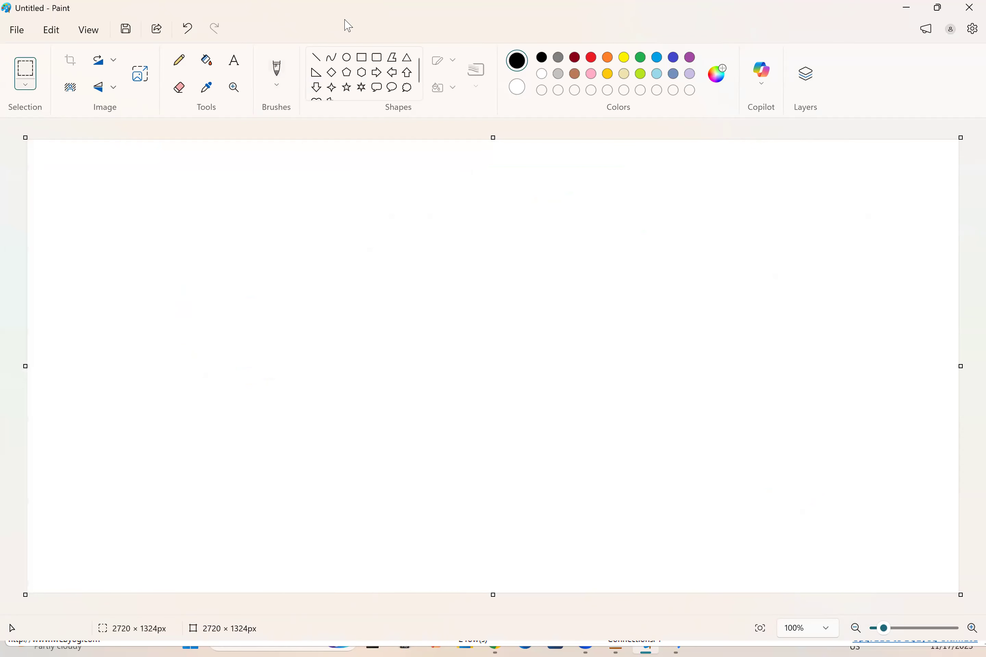
{"action": "left_click", "coordinate": [907, 10]}
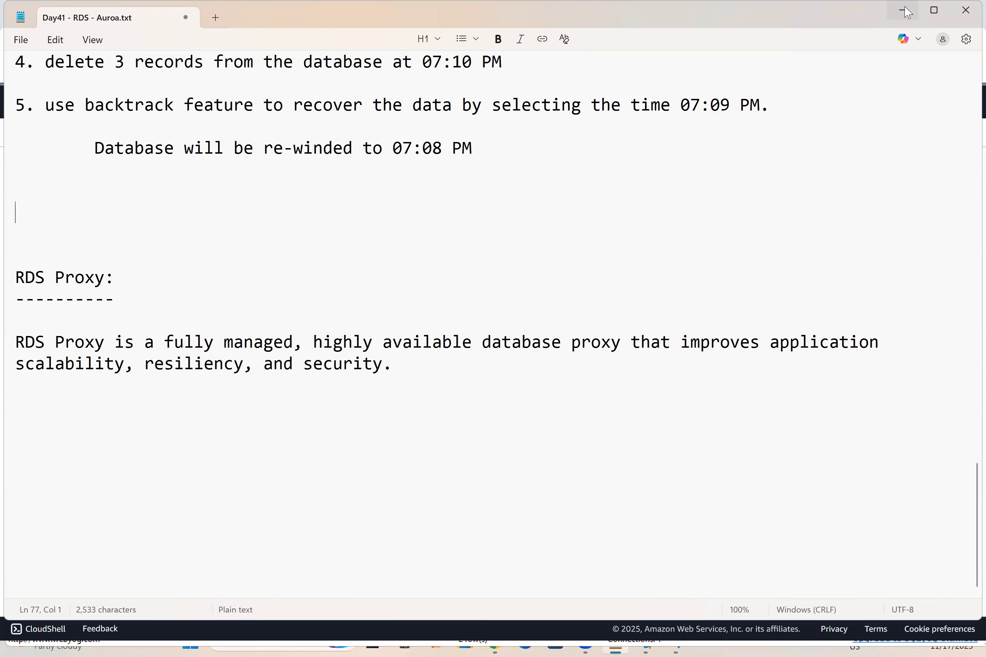
- Switch to the AWS console in Chrome and reload the Aurora and RDS databases page to check the cluster status
{"action": "scroll", "coordinate": [520, 361], "scroll_direction": "up", "scroll_amount": 3}
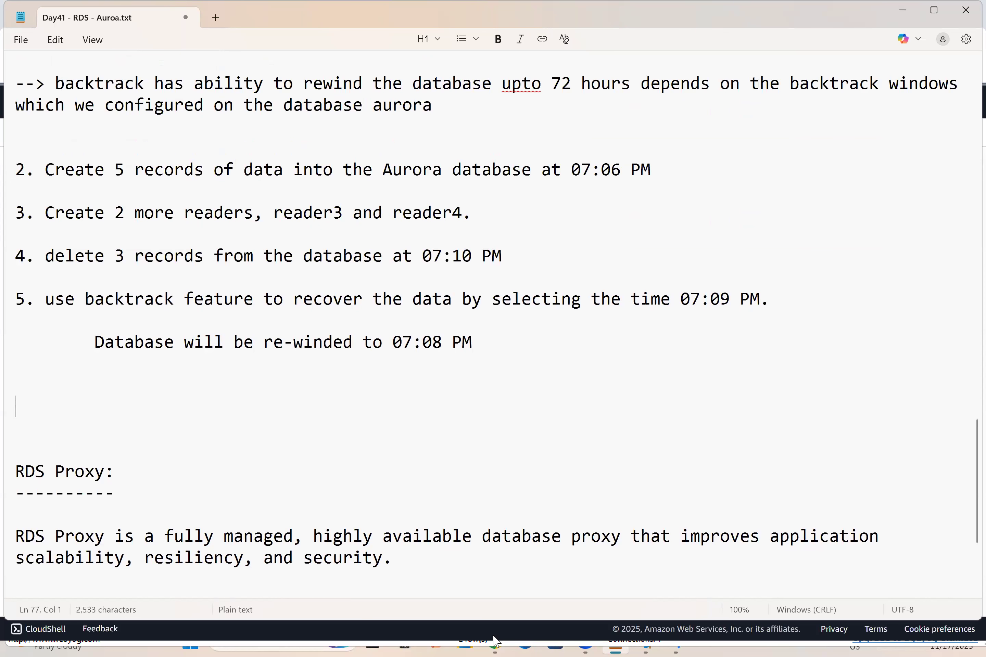
{"action": "key", "text": "alt+Tab"}
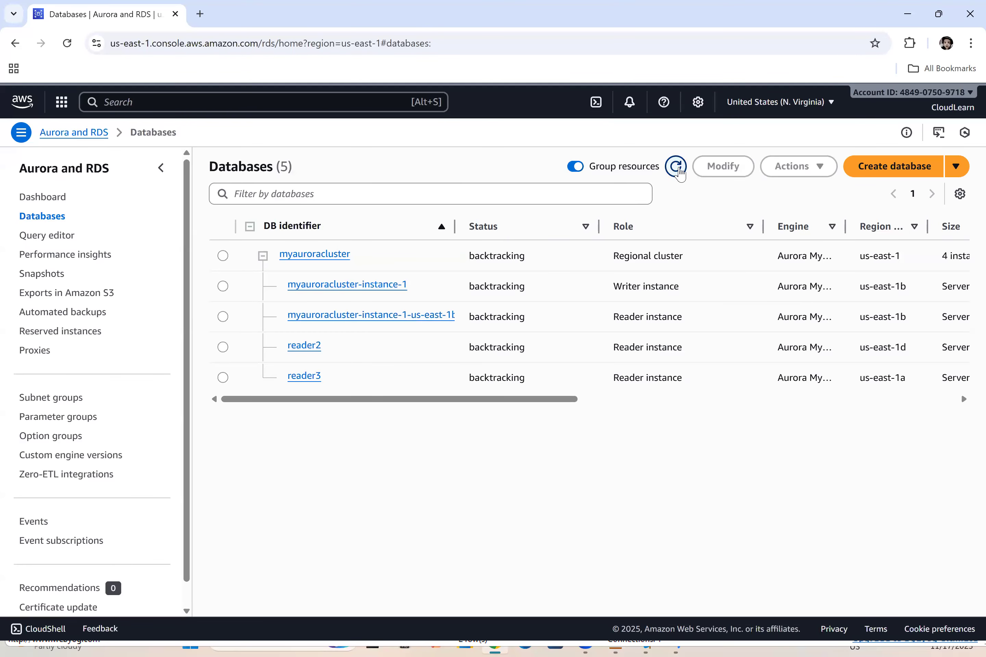
{"action": "left_click", "coordinate": [67, 43]}
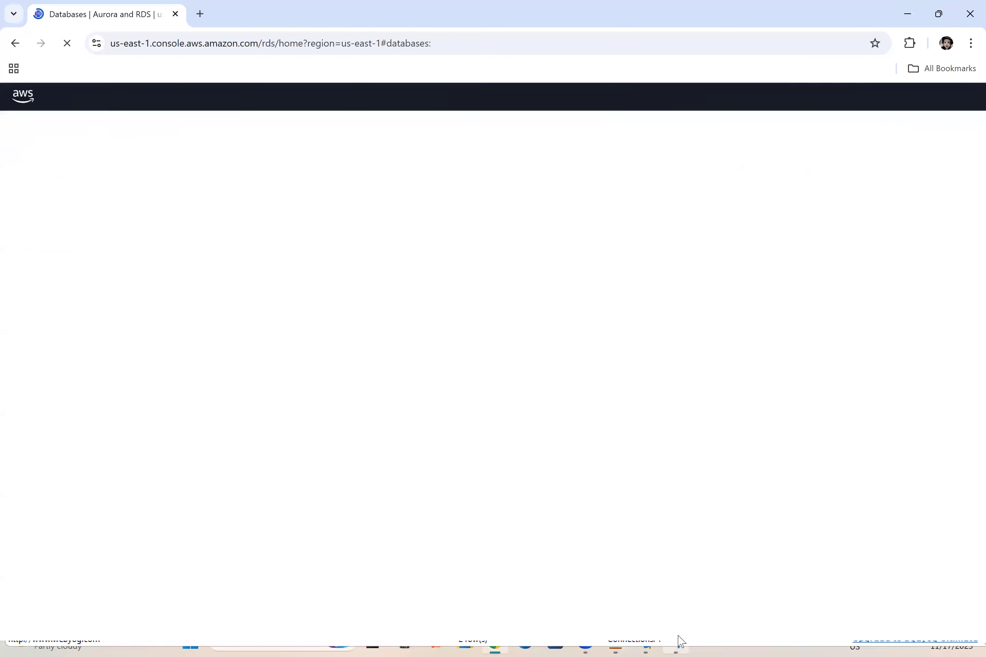
- Switch to SQLyog and refresh the StudentInfo table data to check the rows after the backtrack
{"action": "left_click", "coordinate": [681, 642]}
{"action": "left_click", "coordinate": [681, 641]}
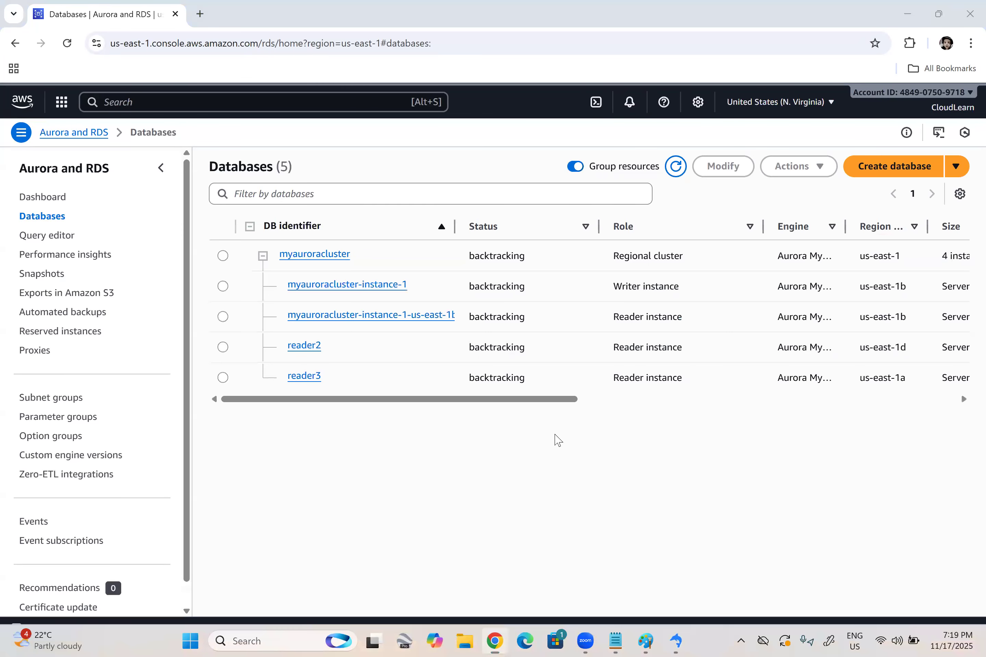
{"action": "key", "text": "alt+Tab"}
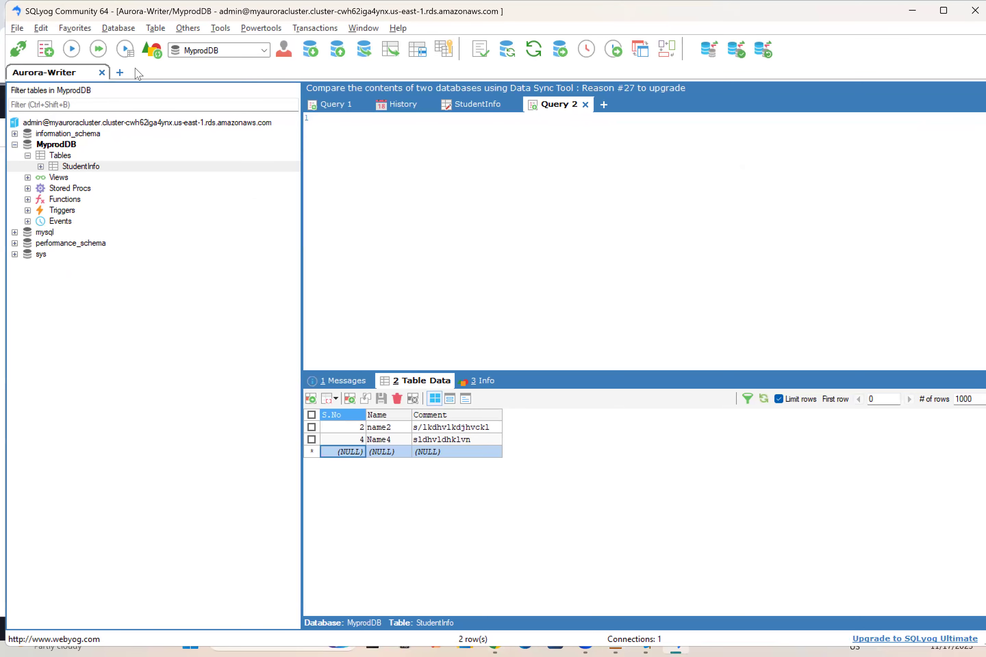
{"action": "left_click", "coordinate": [763, 397]}
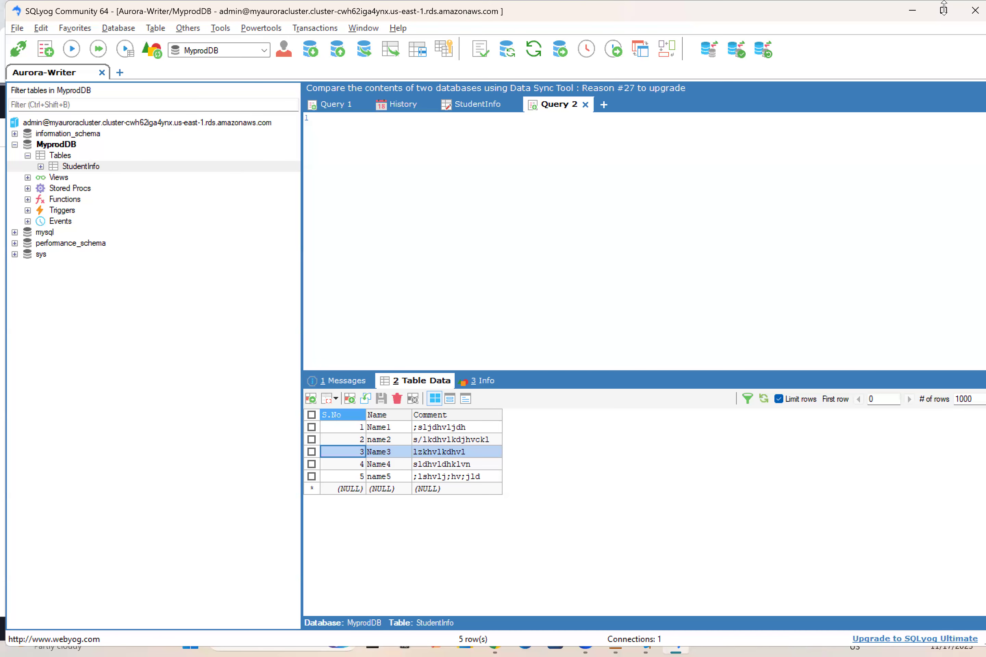
{"action": "left_click", "coordinate": [913, 12]}
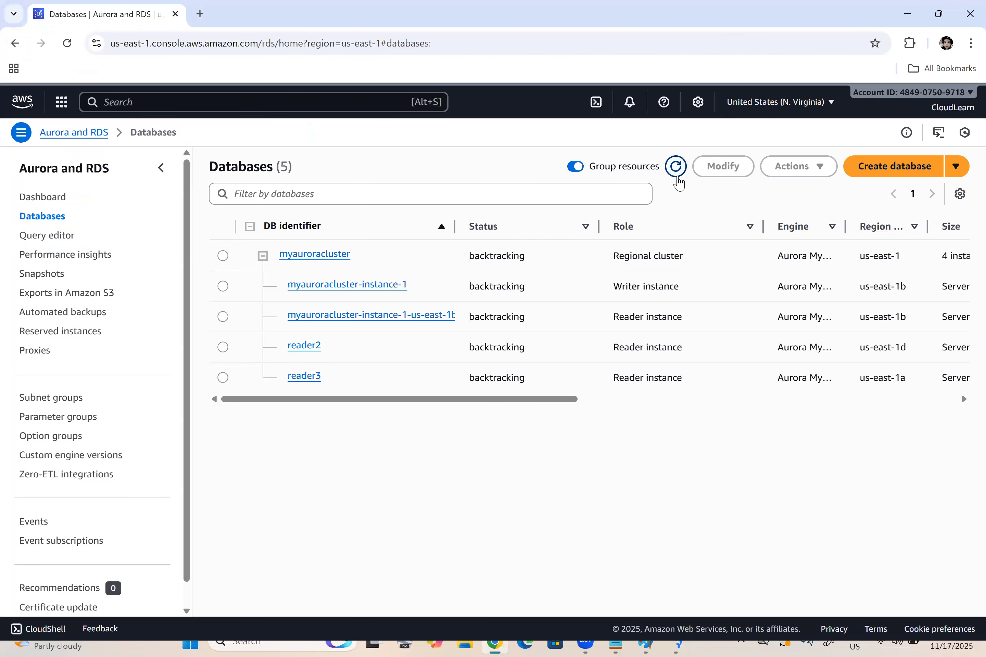
- Refresh the databases list in the AWS console and check the Status column of myauroracluster
{"action": "left_click_drag", "start_coordinate": [502, 236], "coordinate": [468, 236]}
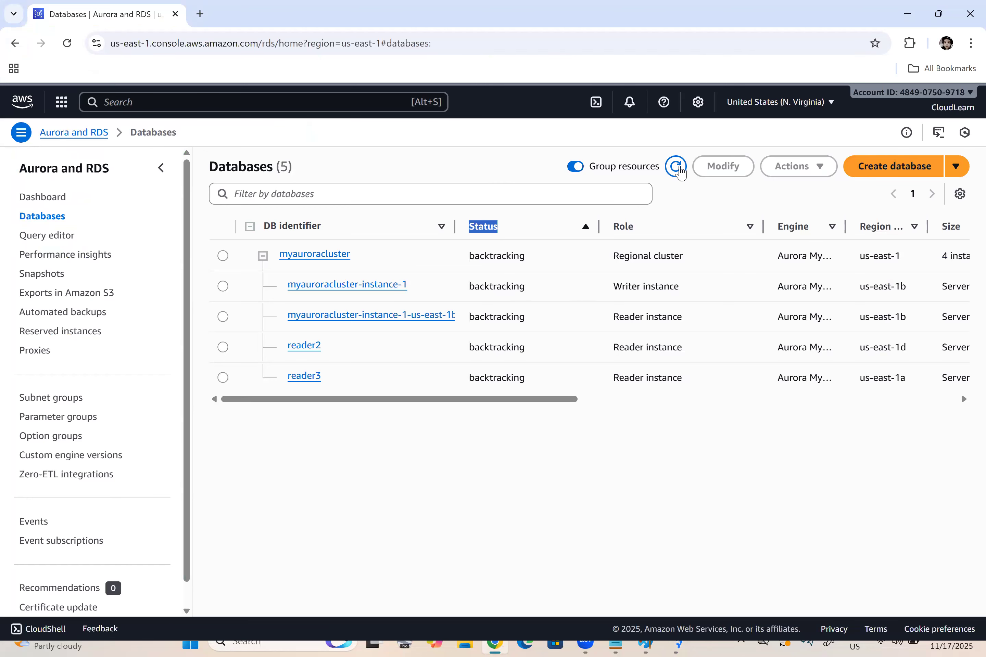
{"action": "left_click", "coordinate": [675, 172]}
{"action": "left_click", "coordinate": [674, 172]}
{"action": "key", "text": "alt+Tab"}
{"action": "key", "text": "alt+Tab"}
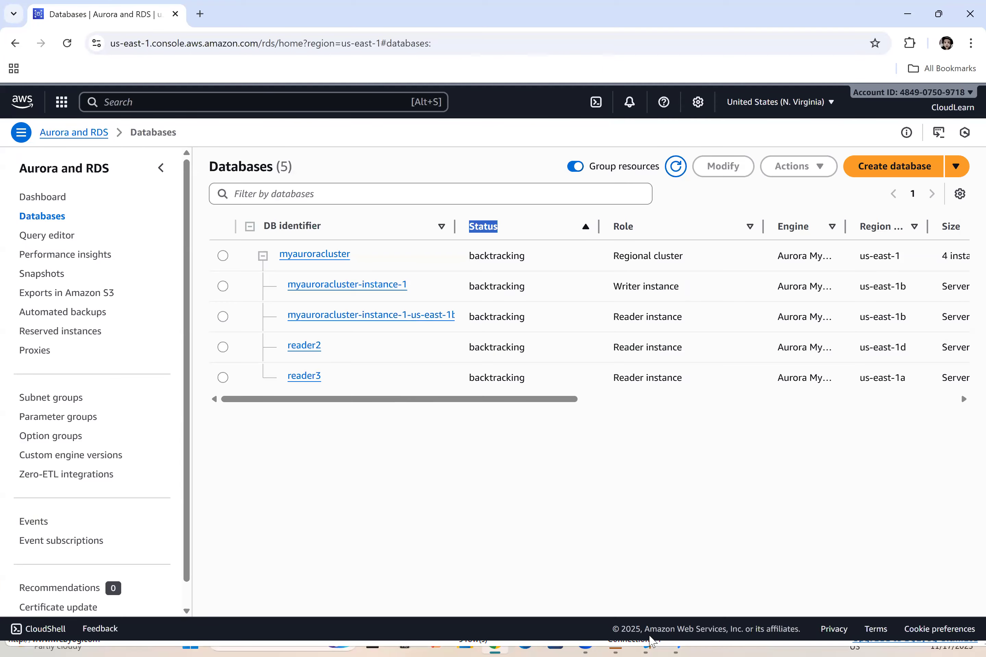
- Switch to Notepad and add item 6: "Delete the current writer instance, and observe that one of the readers become a new writer."
{"action": "left_click", "coordinate": [650, 640]}
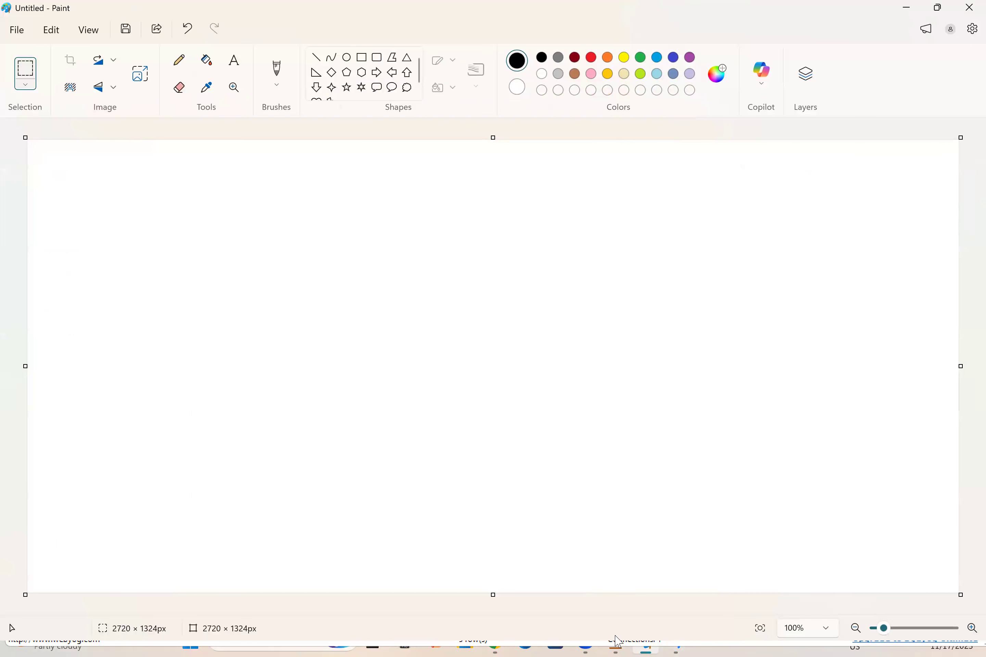
{"action": "key", "text": "alt+Tab"}
{"action": "key", "text": "alt+Tab"}
{"action": "scroll", "coordinate": [7, 285], "scroll_direction": "down", "scroll_amount": 1}
{"action": "type", "text": "6. Delete the current writer instance, and observe that t"}
{"action": "key", "text": "BackSpace"}
{"action": "type", "text": "one of the readers become"}
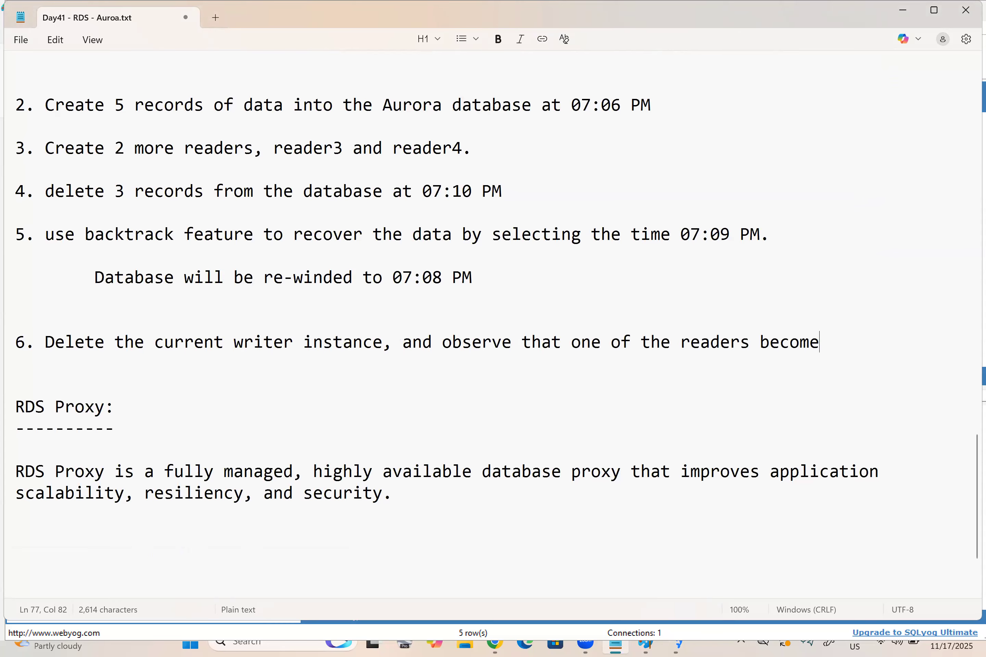
{"action": "type", "text": " a new writer."}
{"action": "key", "text": "Return"}
{"action": "key", "text": "Return"}
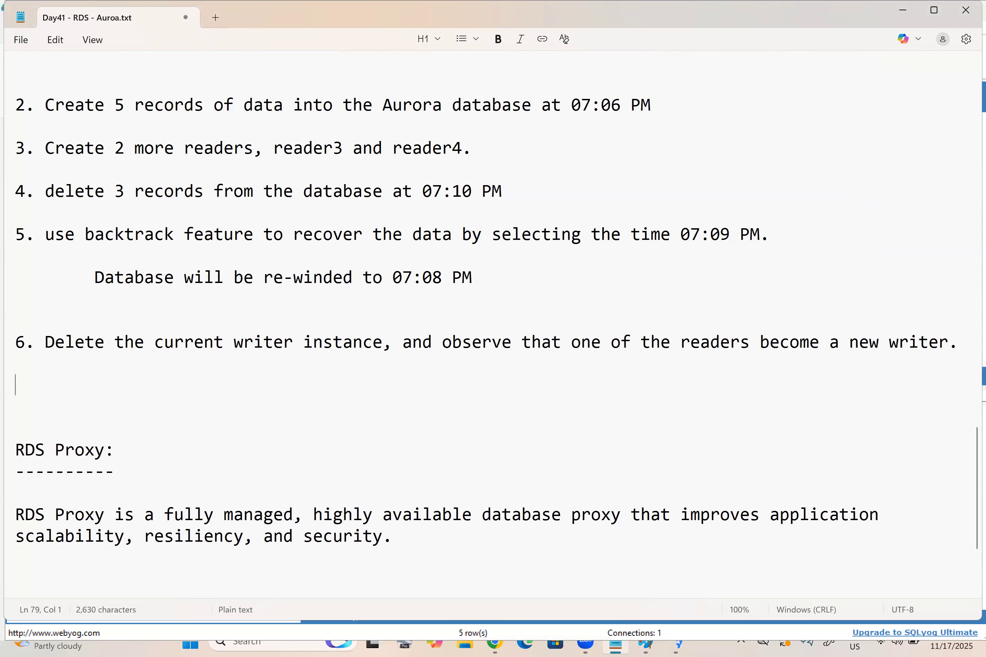
- Add item 7 to the notes: "Delete the current Writer instance, and observe that the Reader2 is the new writer"
{"action": "type", "text": "7. Delete the c"}
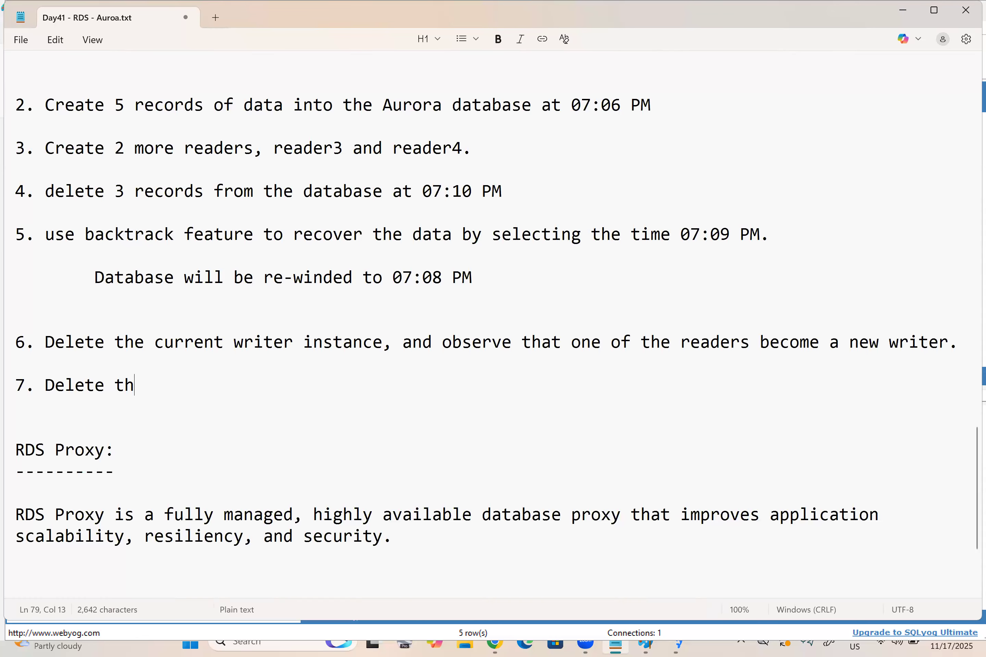
{"action": "type", "text": "ent"}
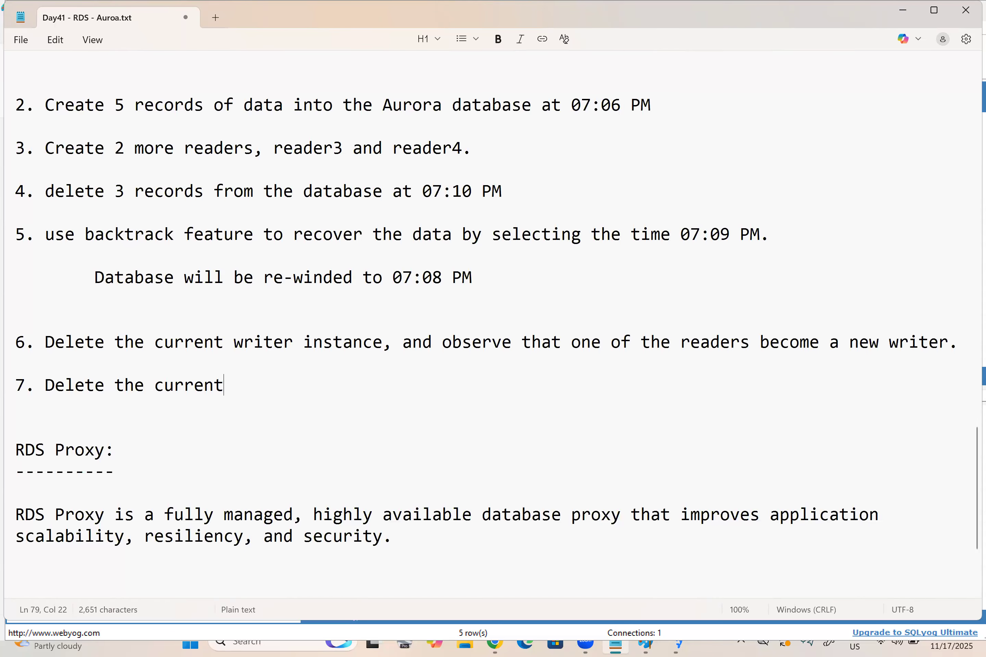
{"action": "type", "text": " Writer insyance"}
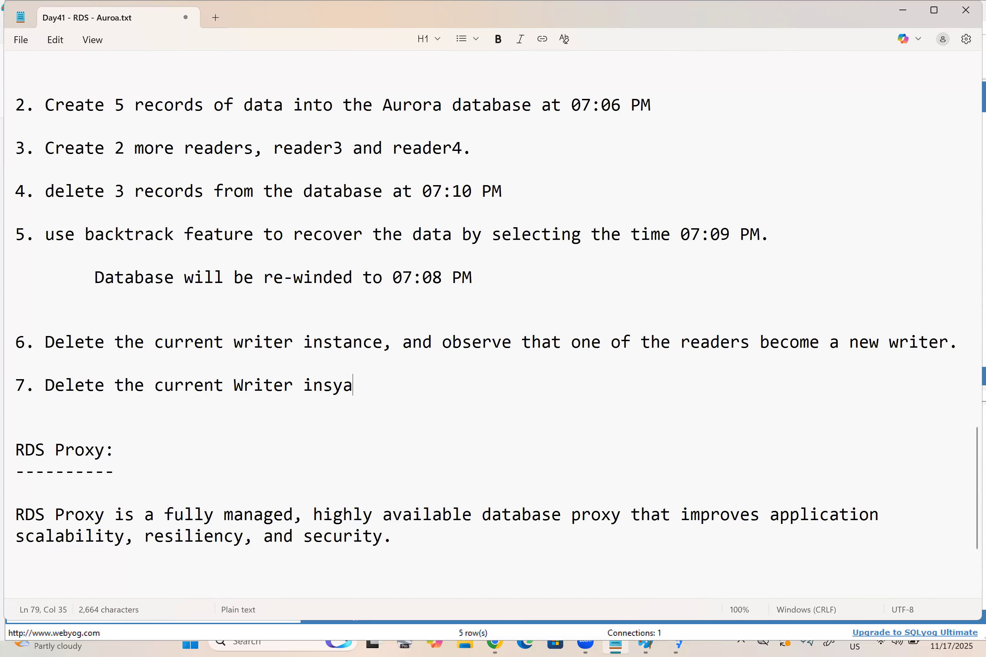
{"action": "key", "text": "BackSpace"}
{"action": "key", "text": "BackSpace"}
{"action": "key", "text": "BackSpace"}
{"action": "key", "text": "BackSpace"}
{"action": "key", "text": "BackSpace"}
{"action": "type", "text": "tance, and on"}
{"action": "type", "text": "bserve that the "}
{"action": "type", "text": "Reade"}
{"action": "type", "text": "r2 is the new wr"}
{"action": "type", "text": "oter"}
{"action": "key", "text": "BackSpace"}
{"action": "key", "text": "BackSpace"}
{"action": "key", "text": "BackSpace"}
{"action": "key", "text": "BackSpace"}
{"action": "type", "text": "iter"}
{"action": "key", "text": "Return"}
{"action": "key", "text": "Return"}
- Add item 8 to the notes: "Delete the current writer (Reader2), and observe the cluster got deleted."
{"action": "type", "text": "8. Delete the current writer (R"}
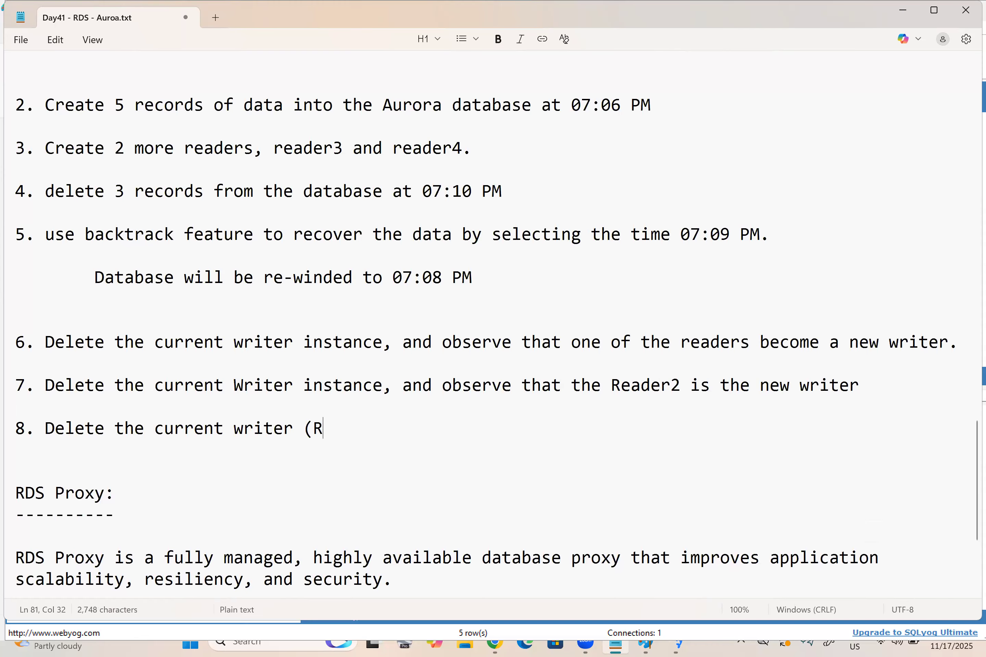
{"action": "type", "text": "eader2),"}
{"action": "key", "text": "BackSpace"}
{"action": "type", "text": ", "}
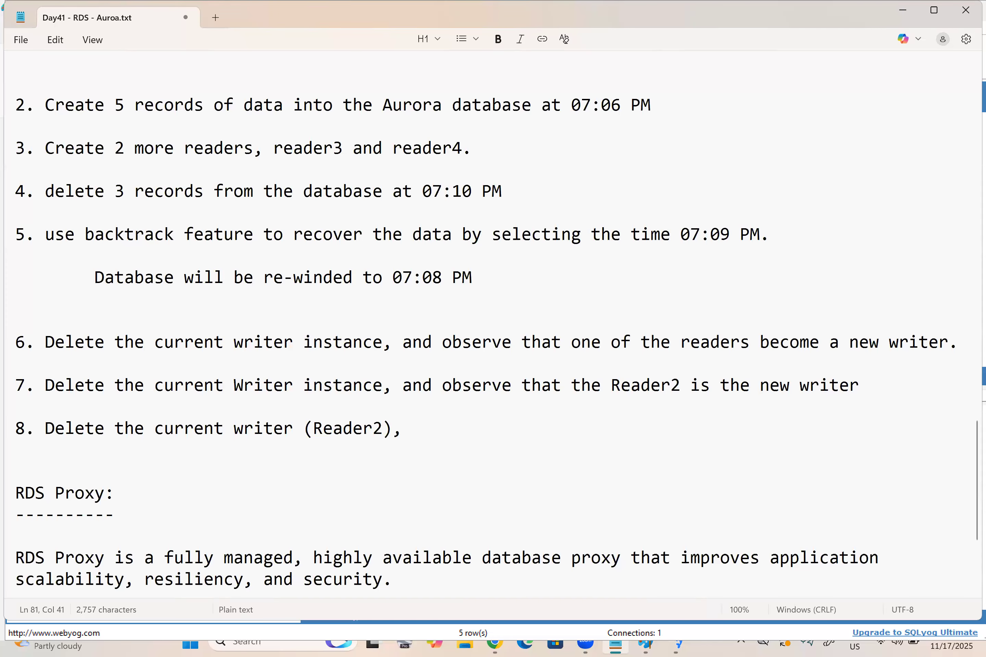
{"action": "type", "text": "and observe t"}
{"action": "type", "text": "he cluster got "}
{"action": "type", "text": "deleted."}
- Rewrite the ending of item 8 as "that there is no readers to be a writer." and save the notes
{"action": "key", "text": "Return"}
{"action": "key", "text": "BackSpace"}
{"action": "key", "text": "BackSpace"}
{"action": "key", "text": "BackSpace"}
{"action": "key", "text": "BackSpace"}
{"action": "key", "text": "BackSpace"}
{"action": "key", "text": "BackSpace"}
{"action": "key", "text": "BackSpace"}
{"action": "key", "text": "BackSpace"}
{"action": "key", "text": "BackSpace"}
{"action": "key", "text": "BackSpace"}
{"action": "key", "text": "BackSpace"}
{"action": "key", "text": "BackSpace"}
{"action": "key", "text": "BackSpace"}
{"action": "key", "text": "BackSpace"}
{"action": "key", "text": "BackSpace"}
{"action": "key", "text": "BackSpace"}
{"action": "key", "text": "BackSpace"}
{"action": "key", "text": "BackSpace"}
{"action": "key", "text": "BackSpace"}
{"action": "key", "text": "BackSpace"}
{"action": "key", "text": "BackSpace"}
{"action": "key", "text": "BackSpace"}
{"action": "type", "text": "at there is no"}
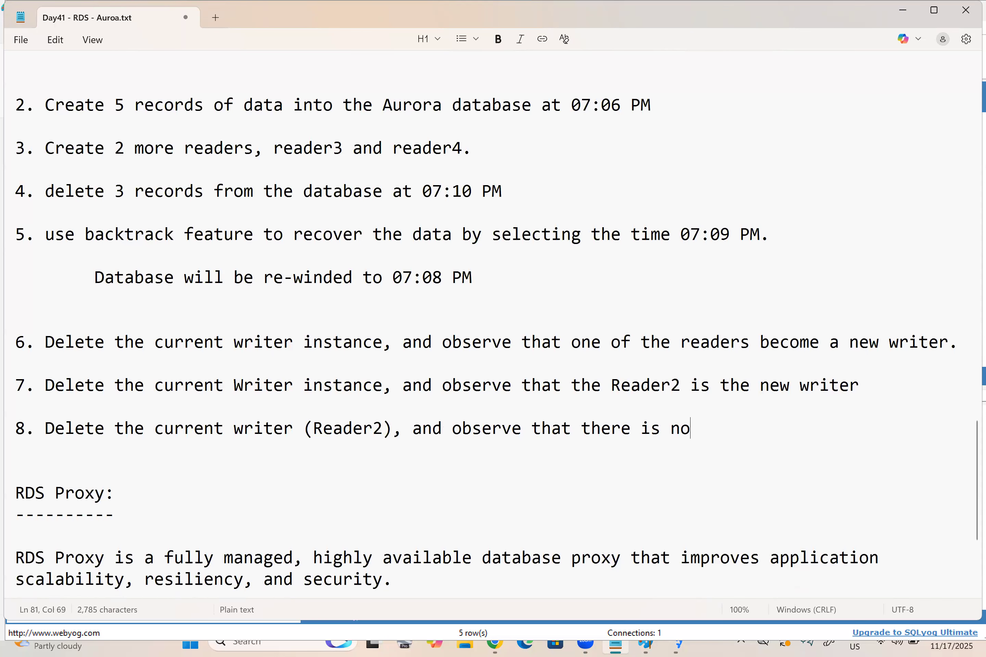
{"action": "type", "text": " readers to"}
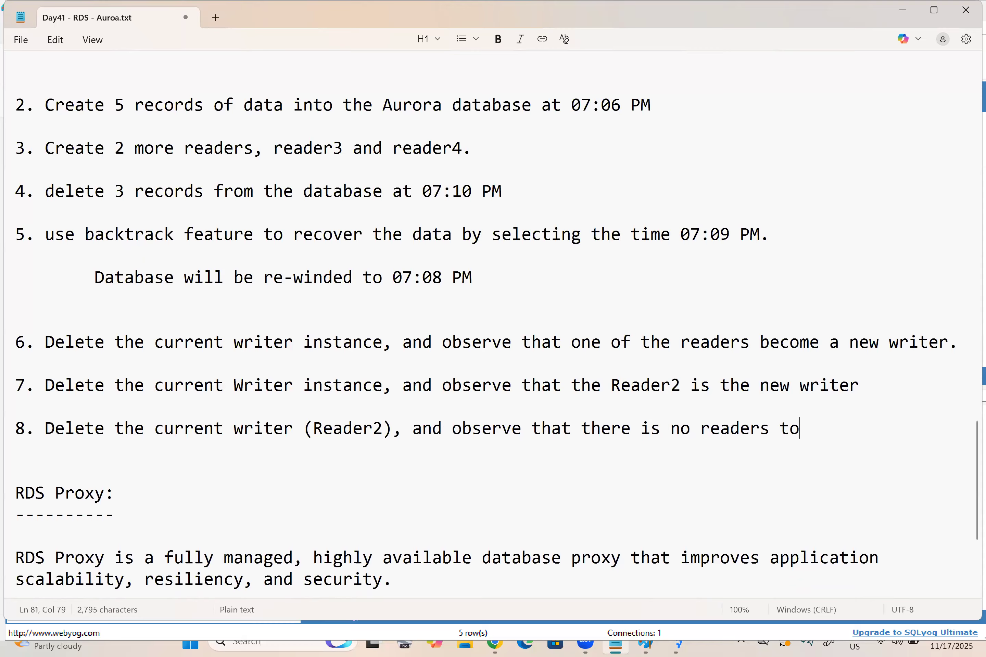
{"action": "type", "text": " be a writer."}
{"action": "key", "text": "Return"}
{"action": "key", "text": "Return"}
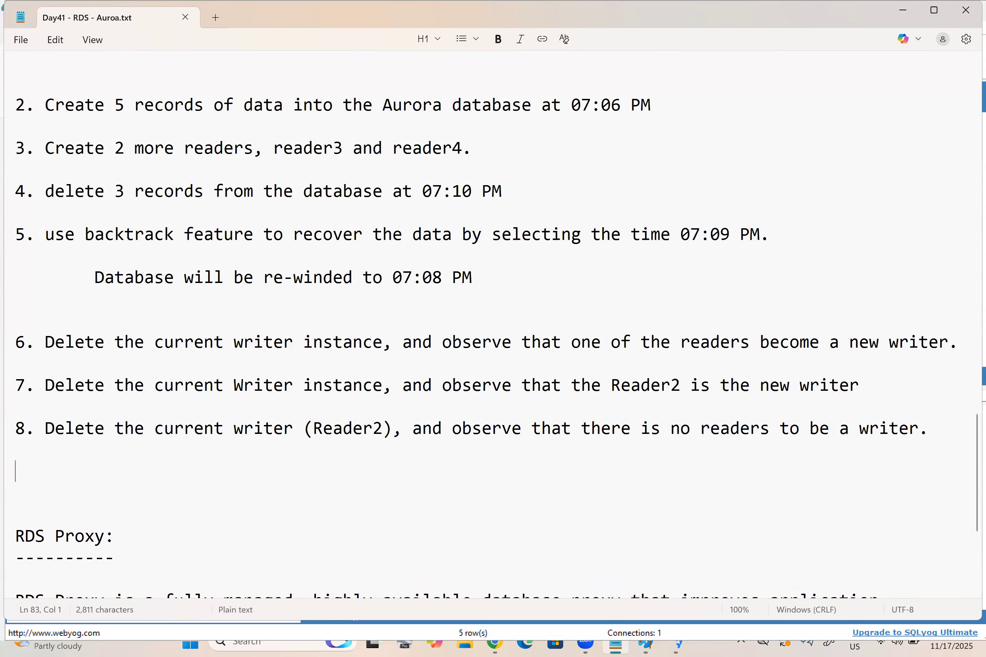
- Switch to the AWS RDS console and delete the writer instance myauroracluster-instance-1, confirming with "delete me"
{"action": "key", "text": "alt+Tab"}
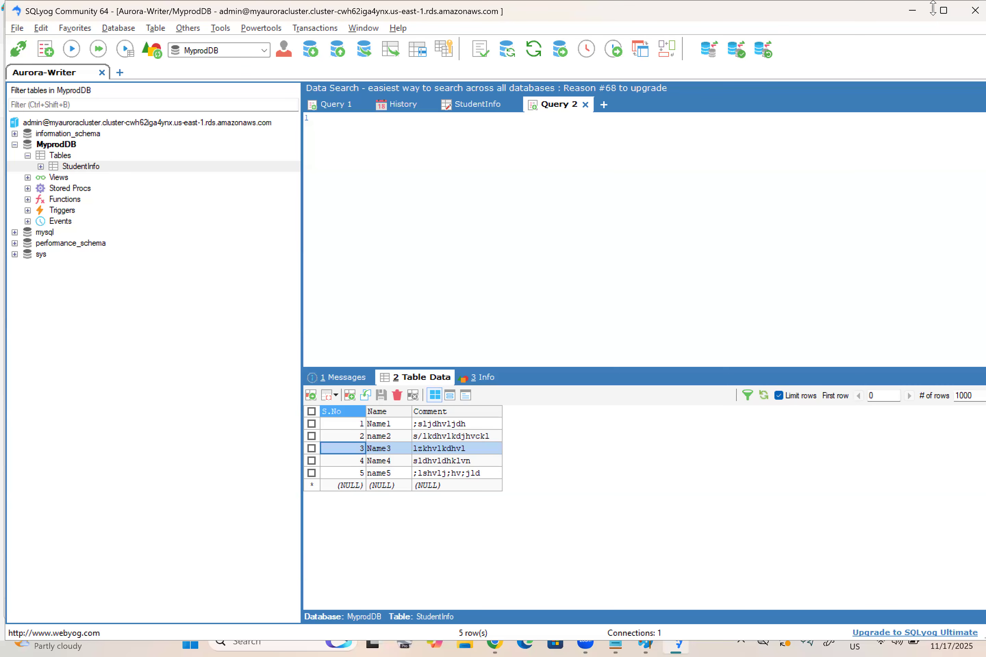
{"action": "key", "text": "alt+Tab"}
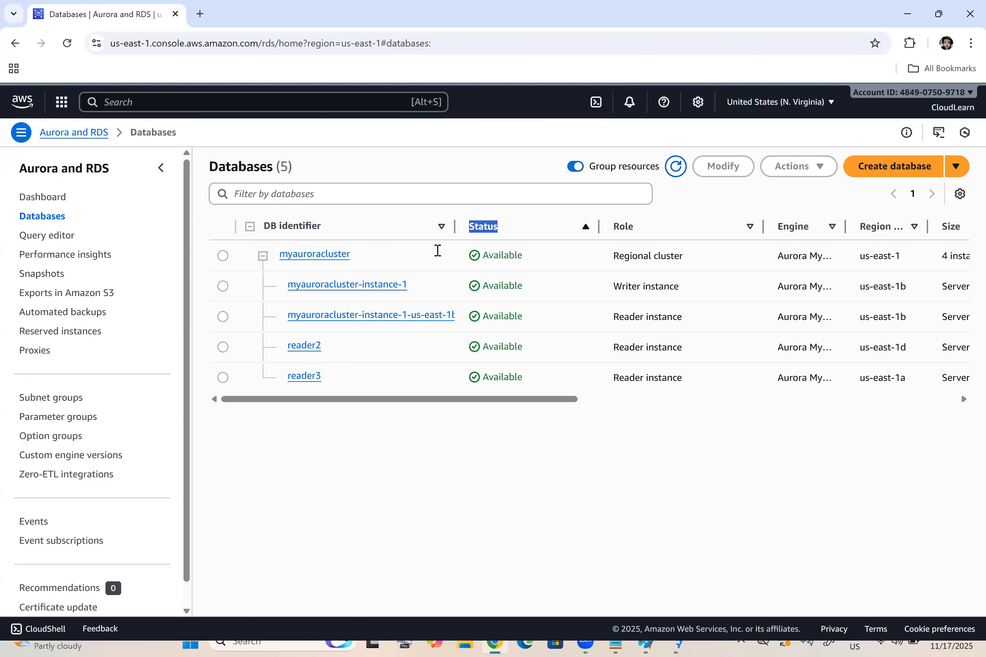
{"action": "left_click", "coordinate": [223, 299]}
{"action": "left_click", "coordinate": [223, 288]}
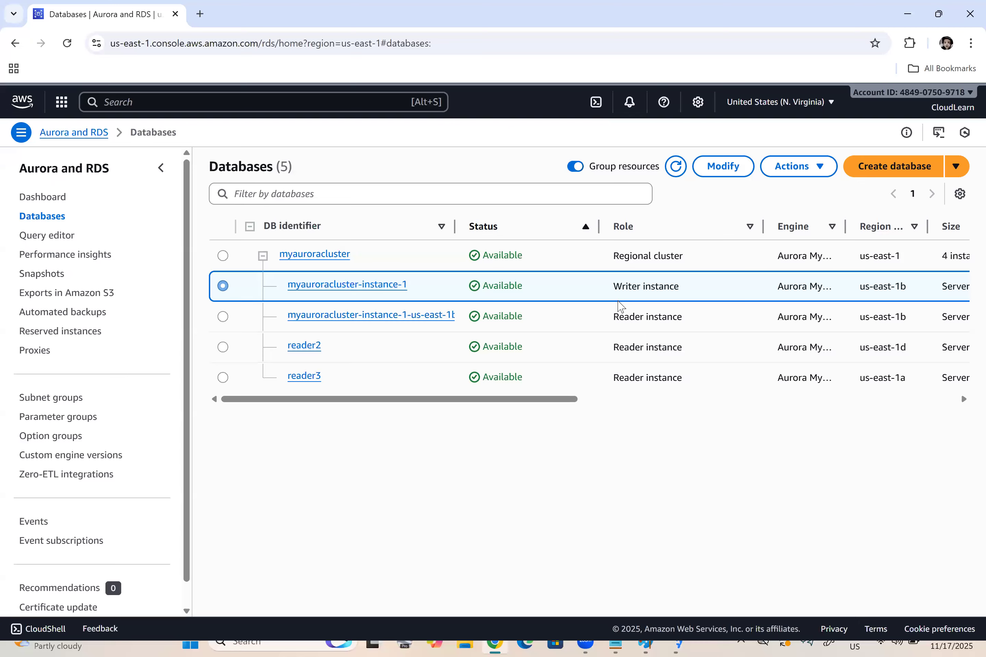
{"action": "left_click", "coordinate": [796, 174]}
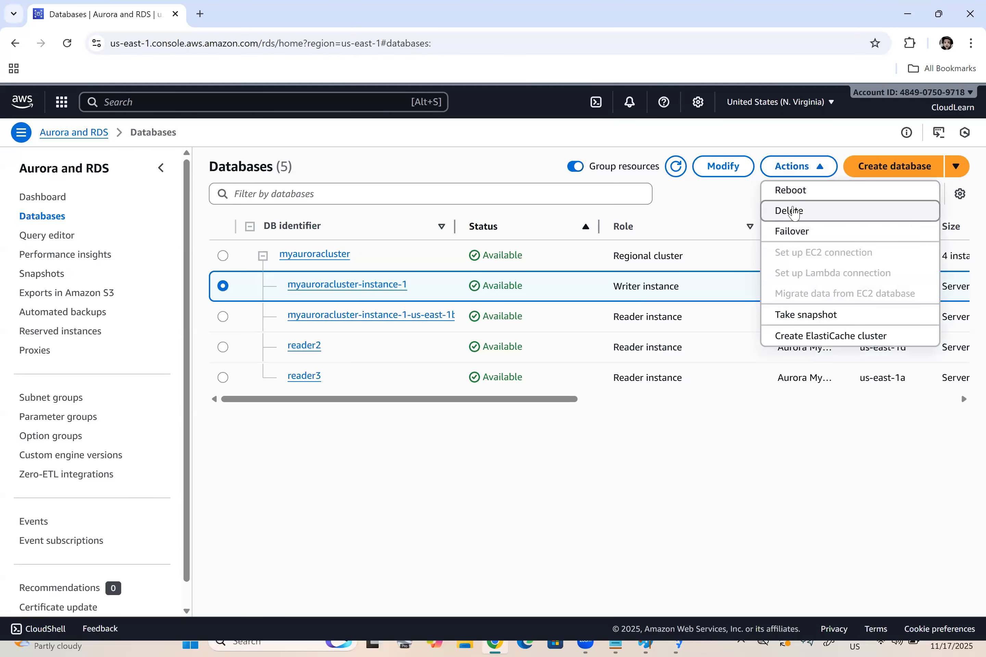
{"action": "left_click", "coordinate": [792, 211]}
{"action": "left_click", "coordinate": [401, 443]}
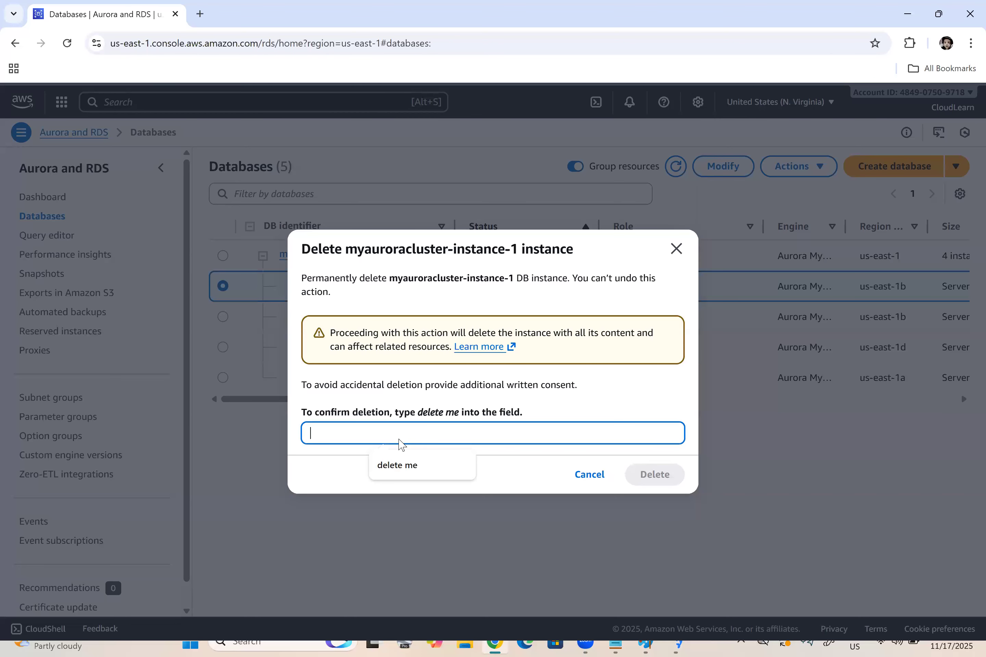
{"action": "type", "text": "delete me"}
{"action": "left_click", "coordinate": [671, 479]}
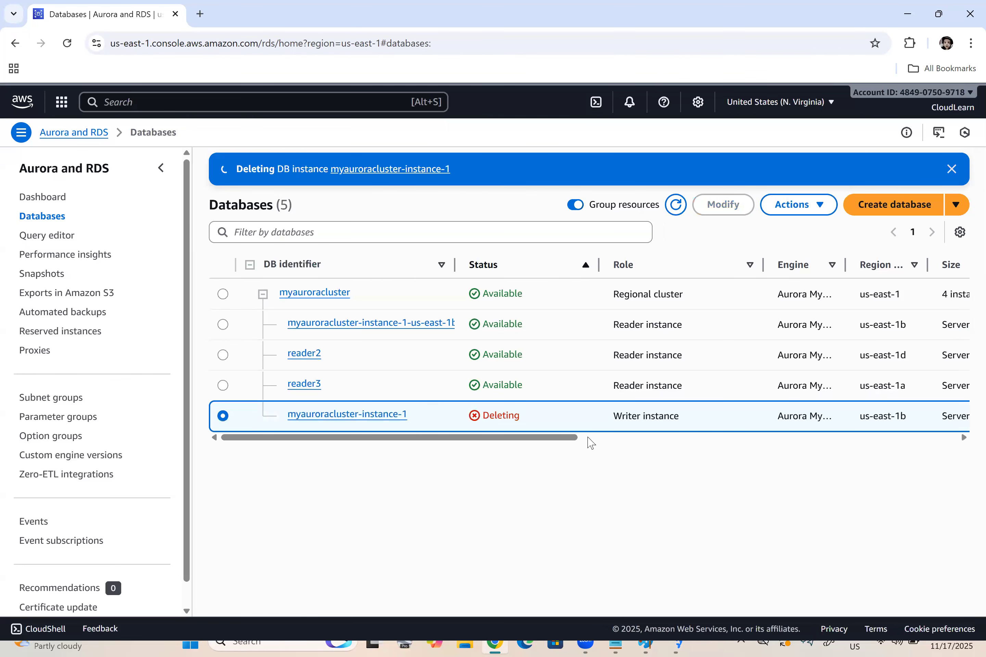
{"action": "triple_click", "coordinate": [672, 423]}
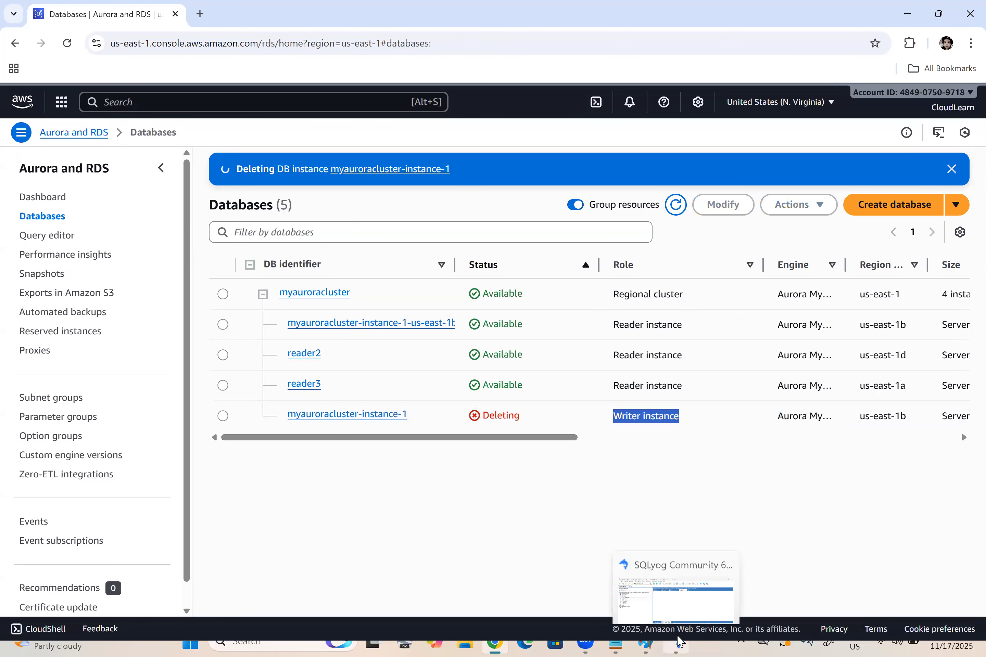
- Switch to SQLyog and repeatedly reload the StudentInfo table data to test the cluster connection while the writer is being deleted
{"action": "left_click", "coordinate": [679, 644]}
{"action": "left_click", "coordinate": [763, 396]}
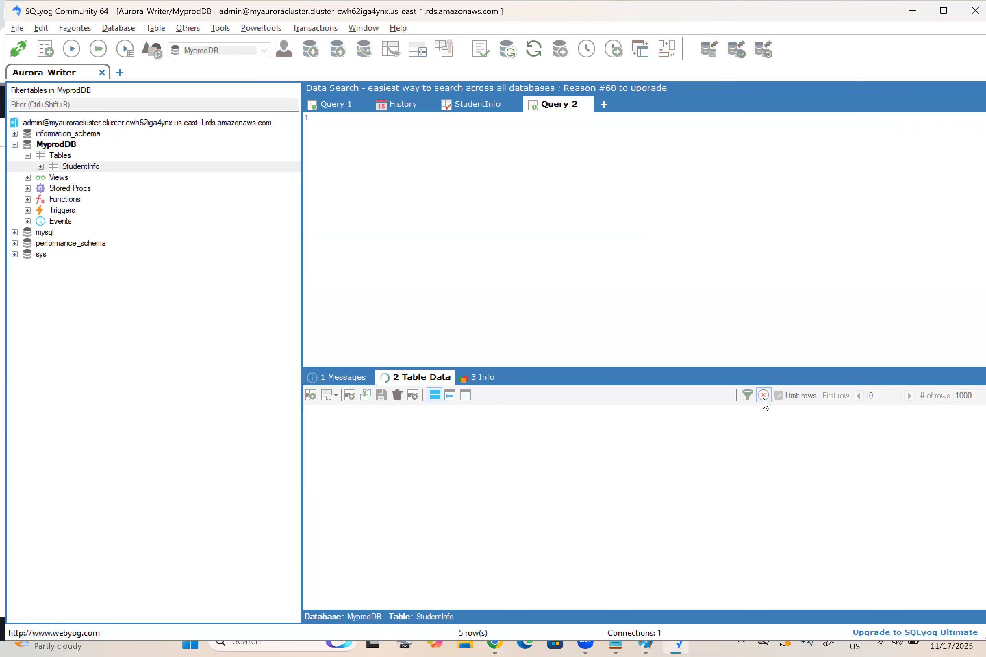
{"action": "left_click", "coordinate": [764, 395]}
{"action": "left_click", "coordinate": [764, 397]}
{"action": "left_click", "coordinate": [763, 396]}
{"action": "left_click", "coordinate": [764, 396]}
{"action": "left_click", "coordinate": [763, 396]}
{"action": "left_click", "coordinate": [764, 396]}
{"action": "left_click", "coordinate": [764, 396]}
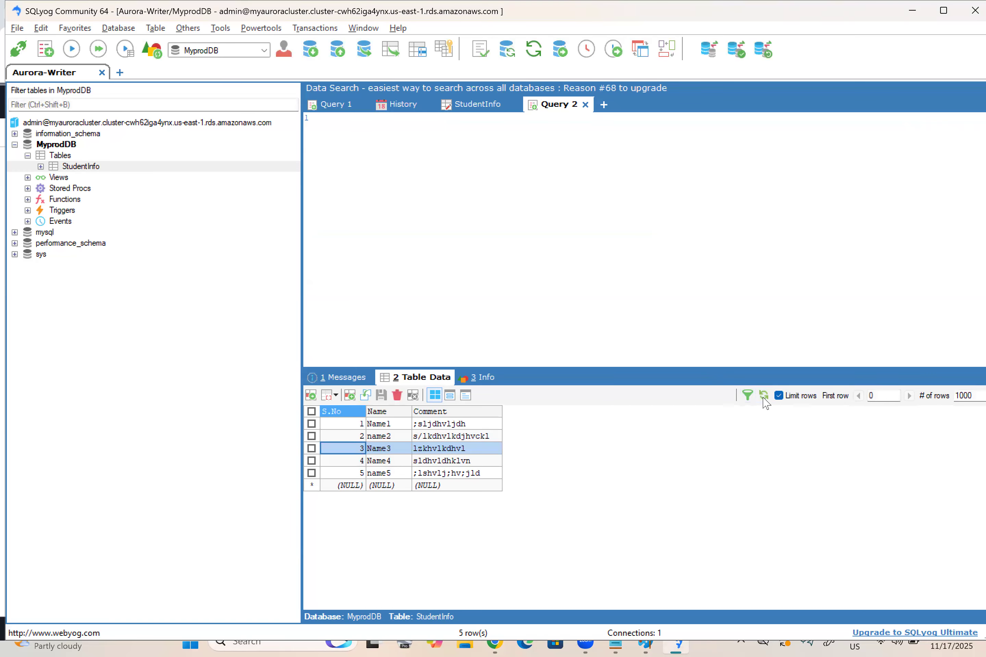
{"action": "left_click", "coordinate": [763, 396]}
{"action": "left_click", "coordinate": [764, 396]}
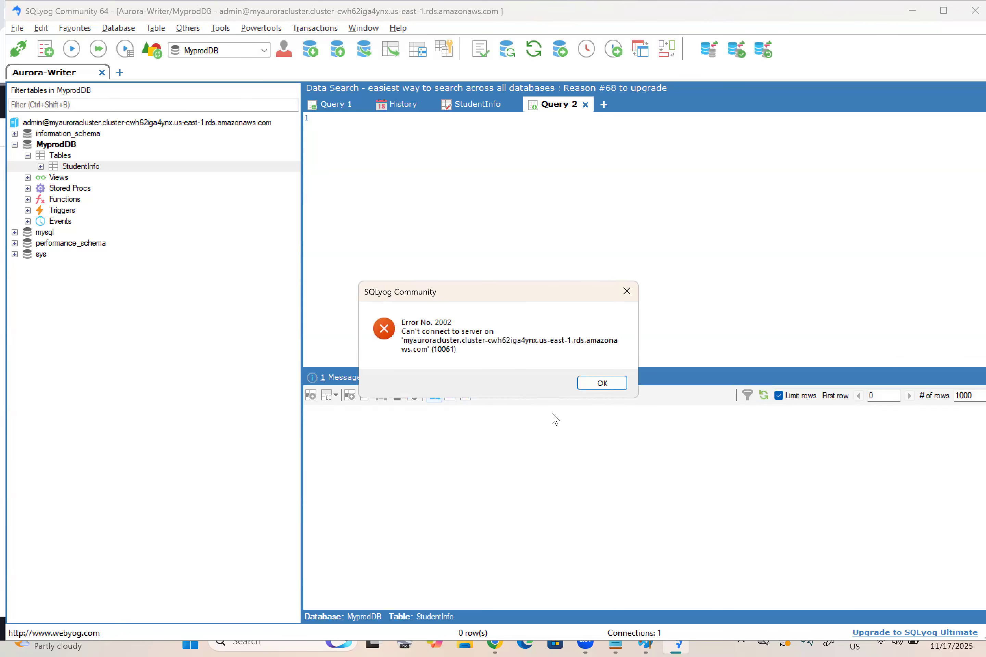
{"action": "left_click", "coordinate": [597, 381]}
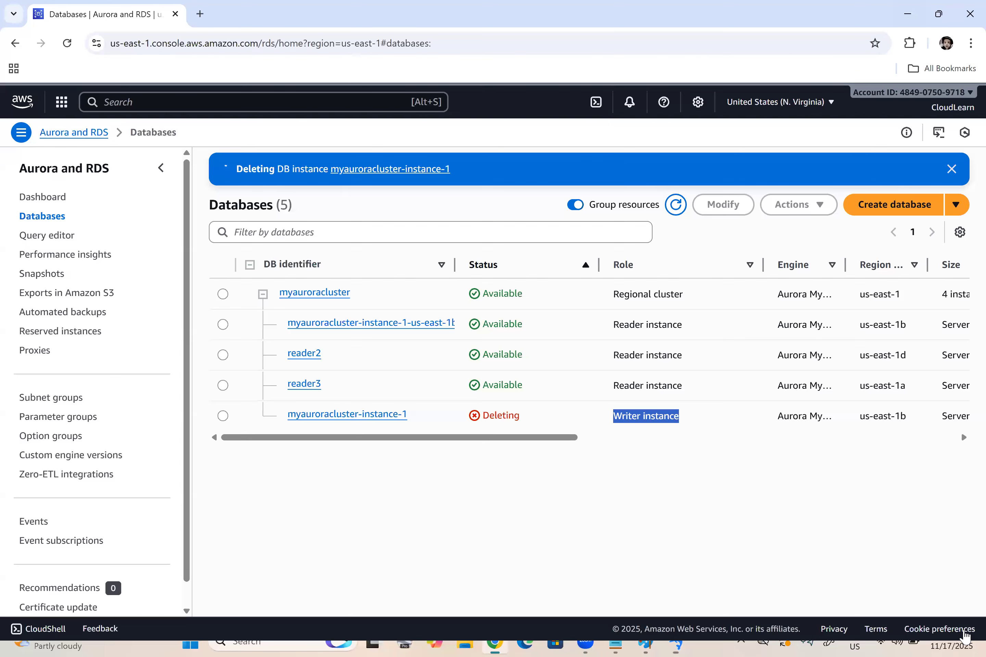
- Return to SQLyog and reload the StudentInfo rows again to check database availability after the failover
{"action": "left_click", "coordinate": [882, 637]}
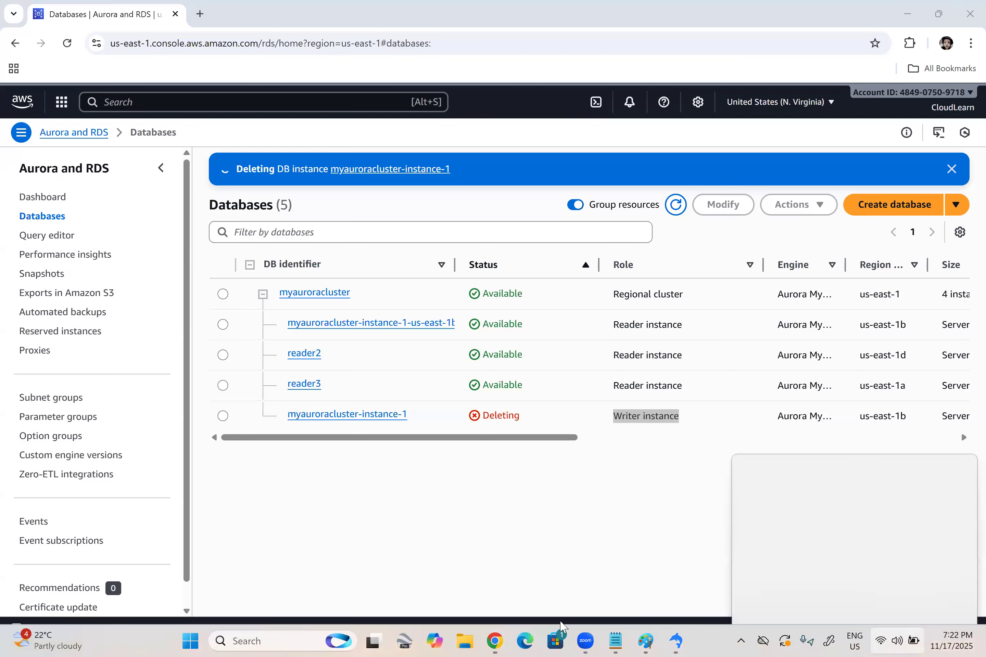
{"action": "left_click", "coordinate": [675, 640]}
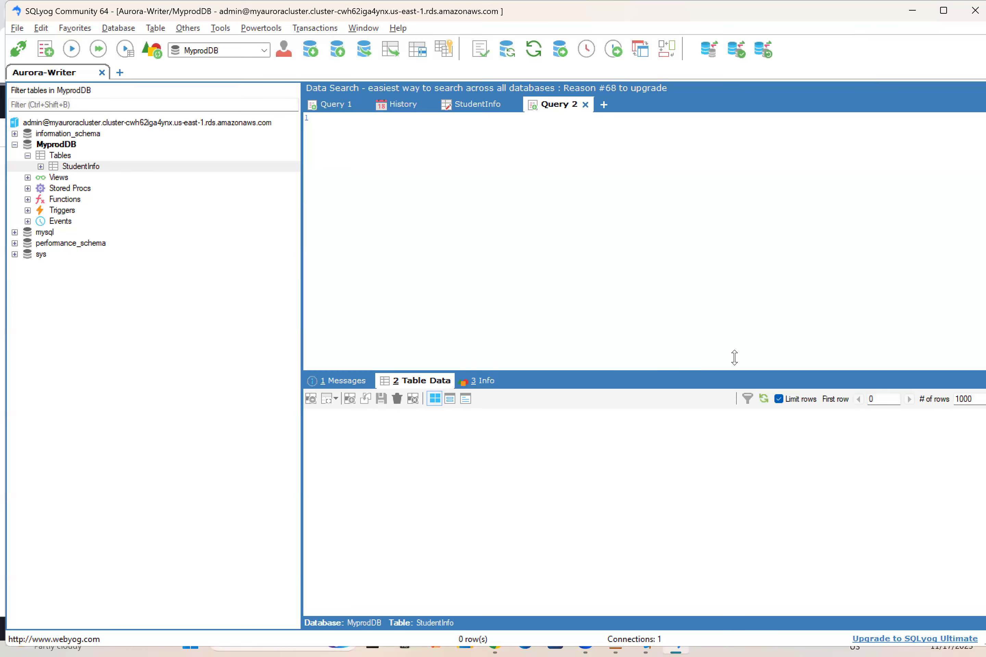
{"action": "left_click", "coordinate": [763, 399]}
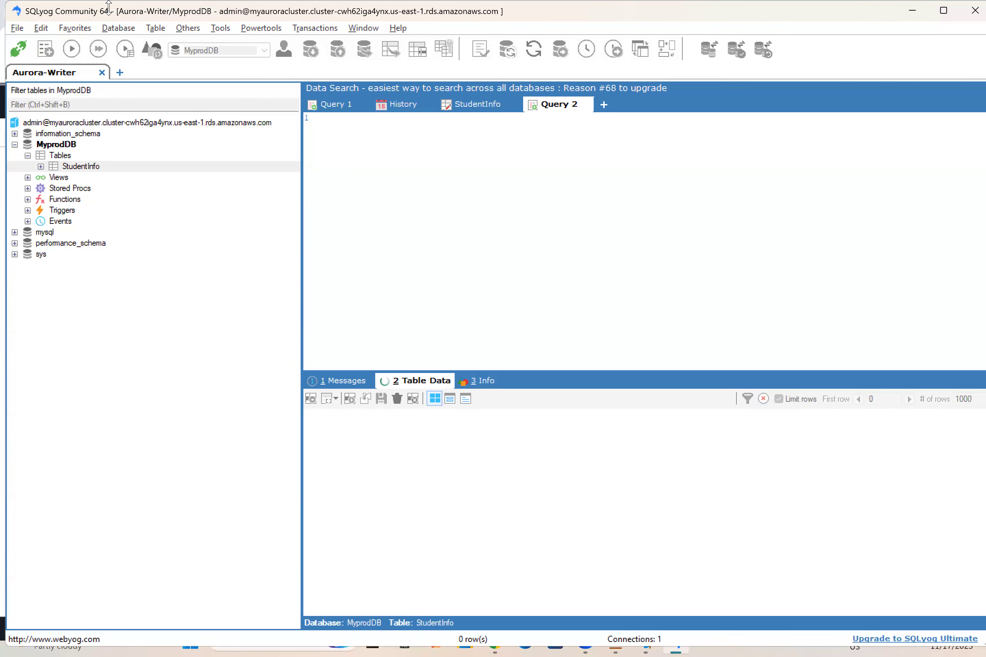
{"action": "left_click_drag", "start_coordinate": [8, 6], "coordinate": [41, 33]}
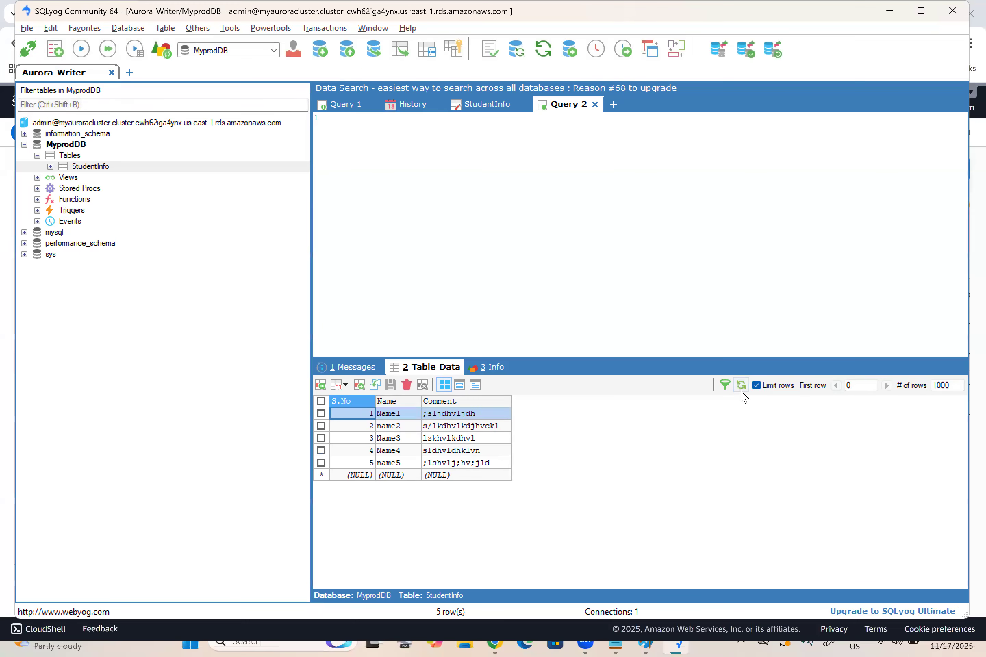
{"action": "left_click", "coordinate": [741, 386]}
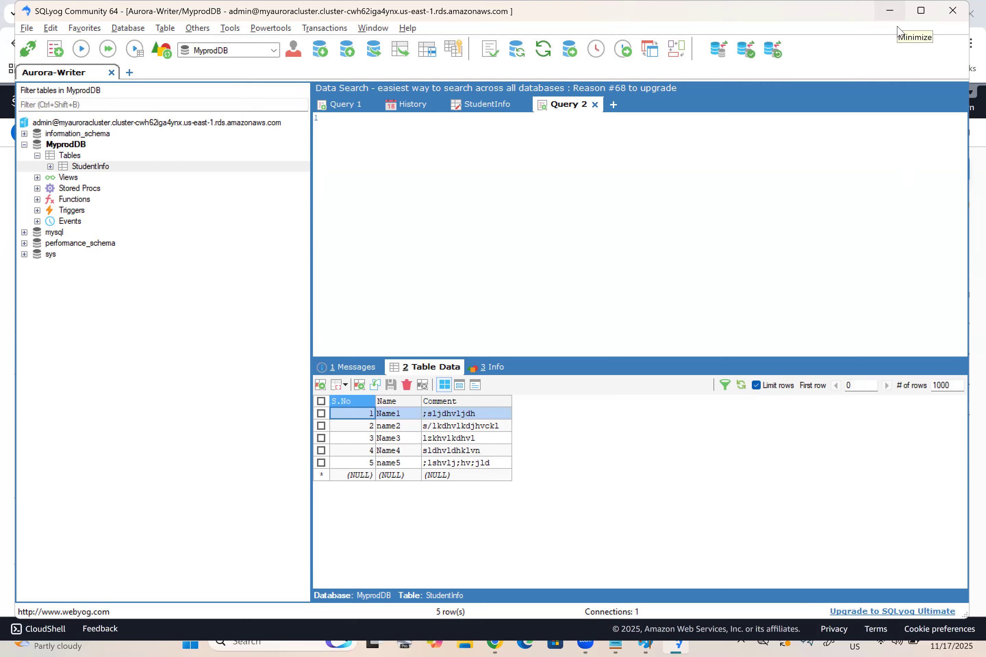
{"action": "left_click", "coordinate": [741, 385]}
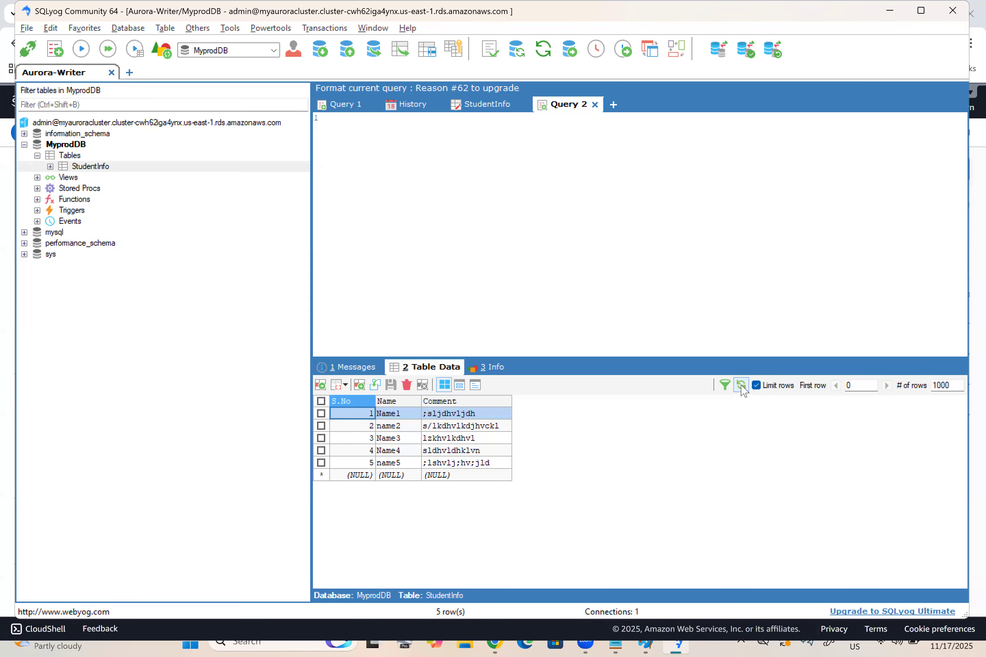
{"action": "left_click", "coordinate": [741, 387]}
{"action": "left_click", "coordinate": [890, 11]}
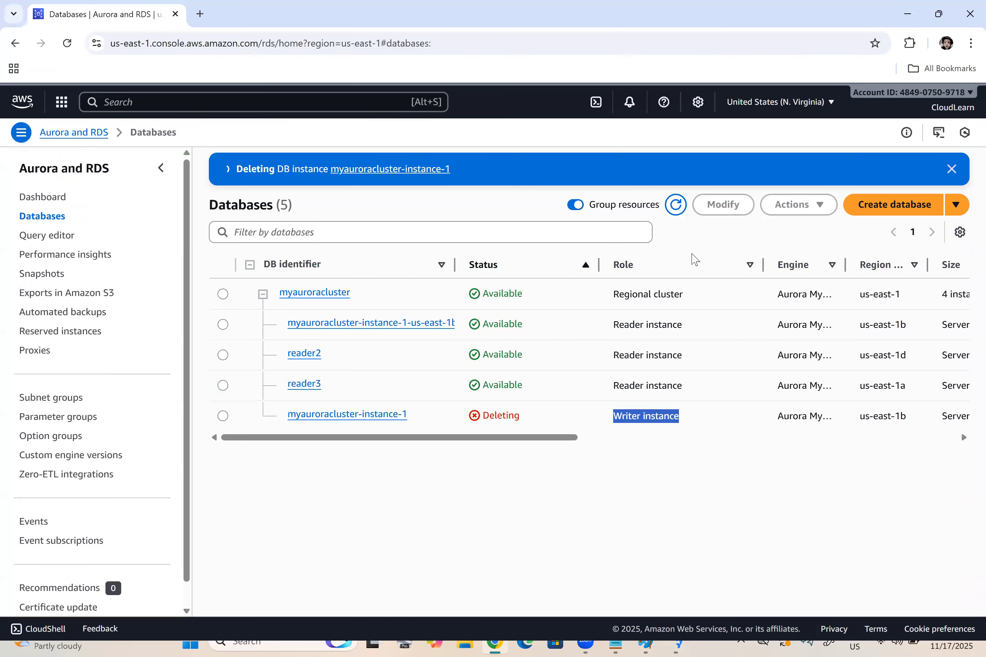
- Refresh the RDS database list and delete reader2, the current writer instance, confirming with "delete me"
{"action": "left_click", "coordinate": [676, 206]}
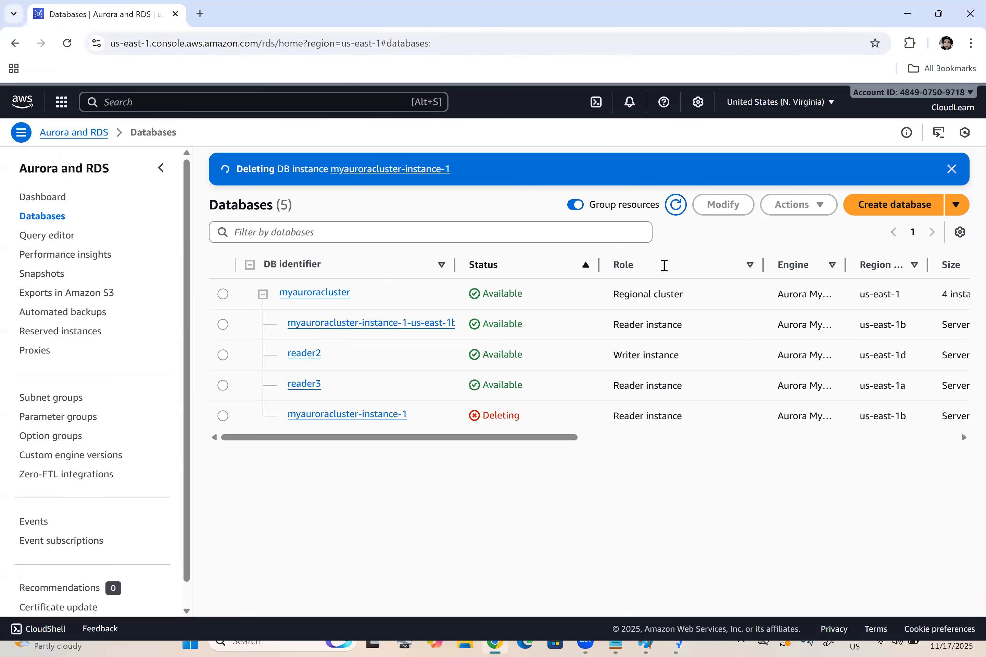
{"action": "left_click_drag", "start_coordinate": [683, 364], "coordinate": [596, 365]}
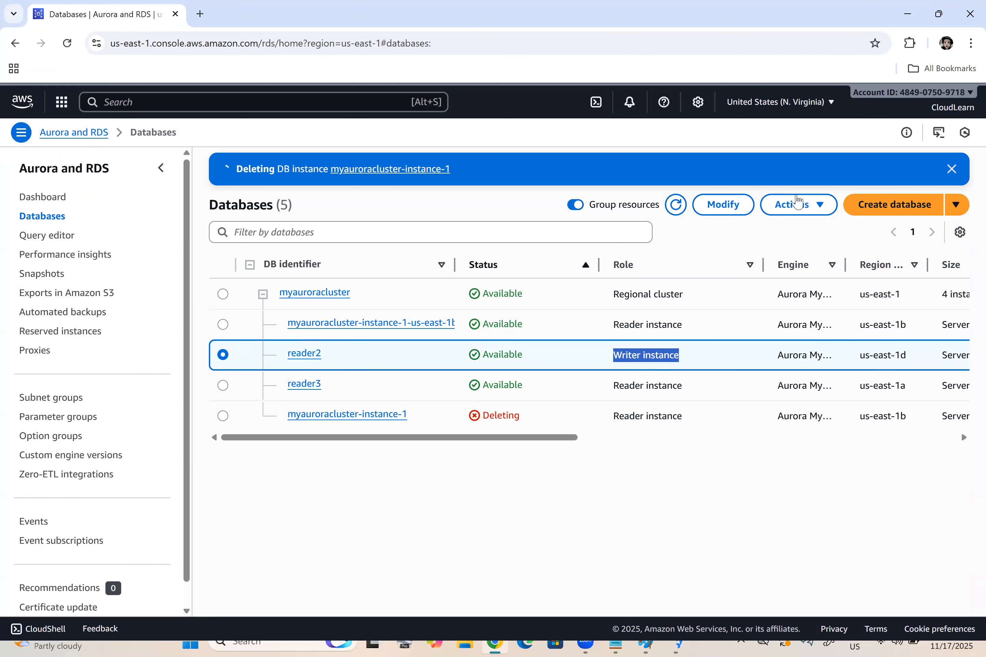
{"action": "left_click", "coordinate": [795, 204]}
{"action": "left_click", "coordinate": [794, 250]}
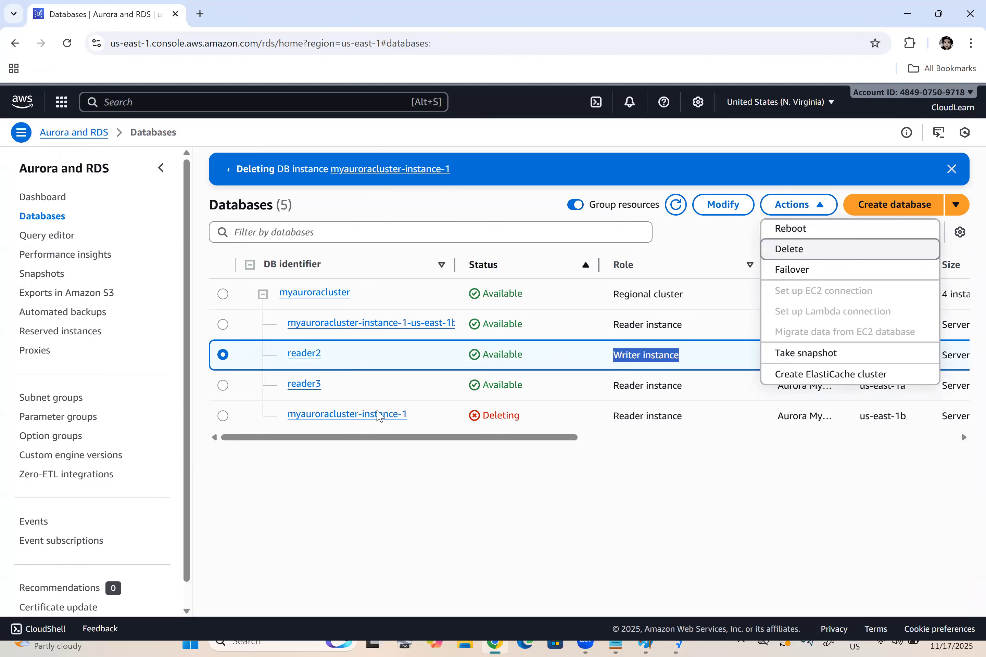
{"action": "left_click", "coordinate": [386, 429]}
{"action": "type", "text": "delete me"}
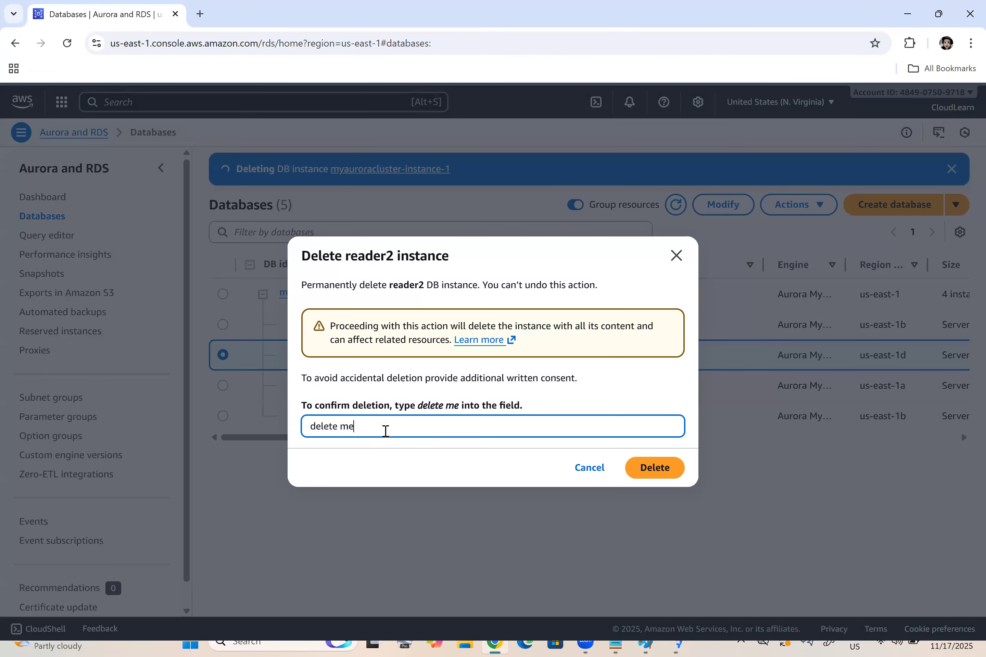
{"action": "left_click", "coordinate": [652, 468]}
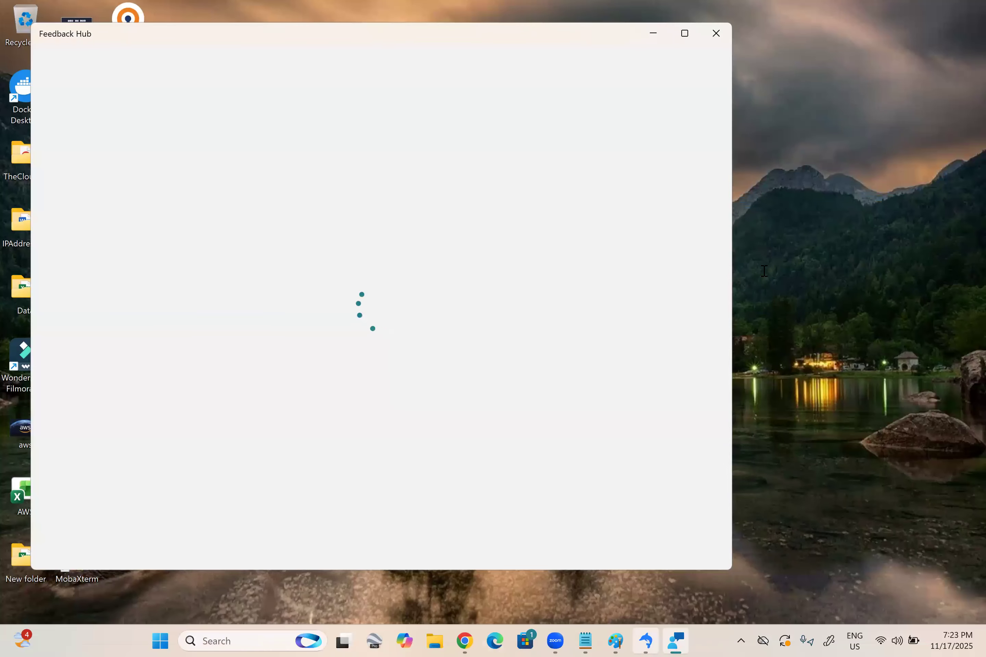
- Switch to SQLyog and keep reloading the StudentInfo table data to test the connection during reader2's deletion
{"action": "left_click", "coordinate": [646, 641]}
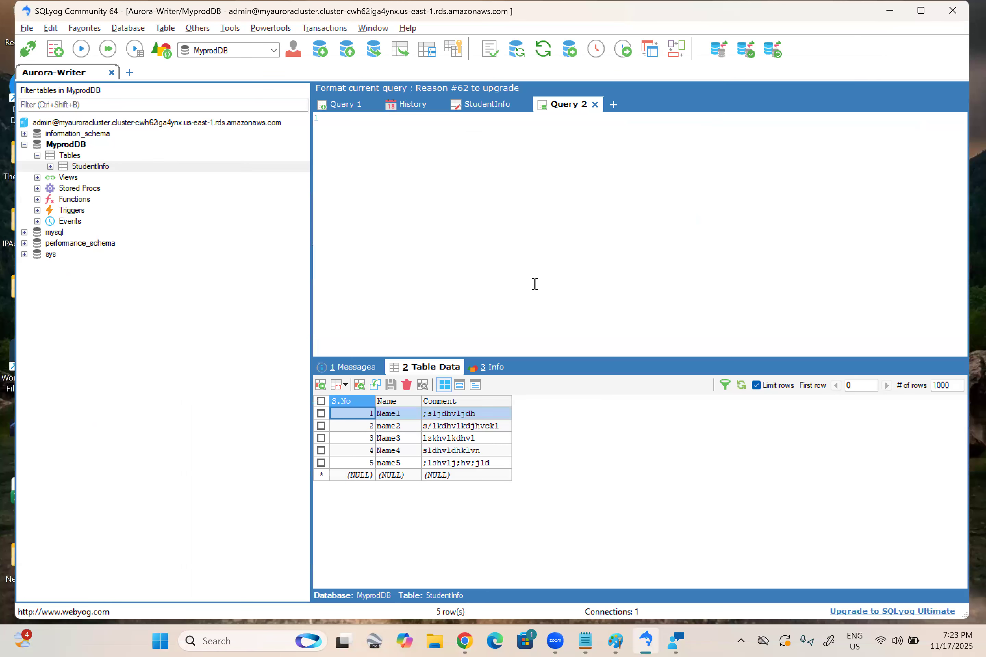
{"action": "left_click", "coordinate": [741, 385]}
{"action": "left_click", "coordinate": [741, 385]}
{"action": "left_click", "coordinate": [741, 385]}
{"action": "left_click", "coordinate": [741, 385]}
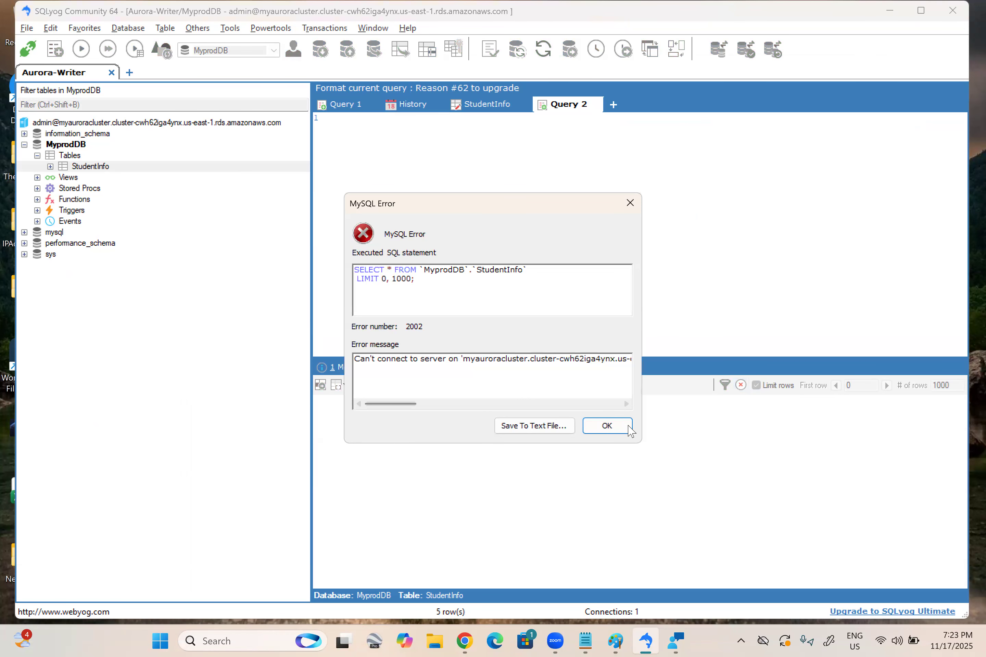
{"action": "left_click", "coordinate": [628, 426]}
{"action": "left_click", "coordinate": [744, 387]}
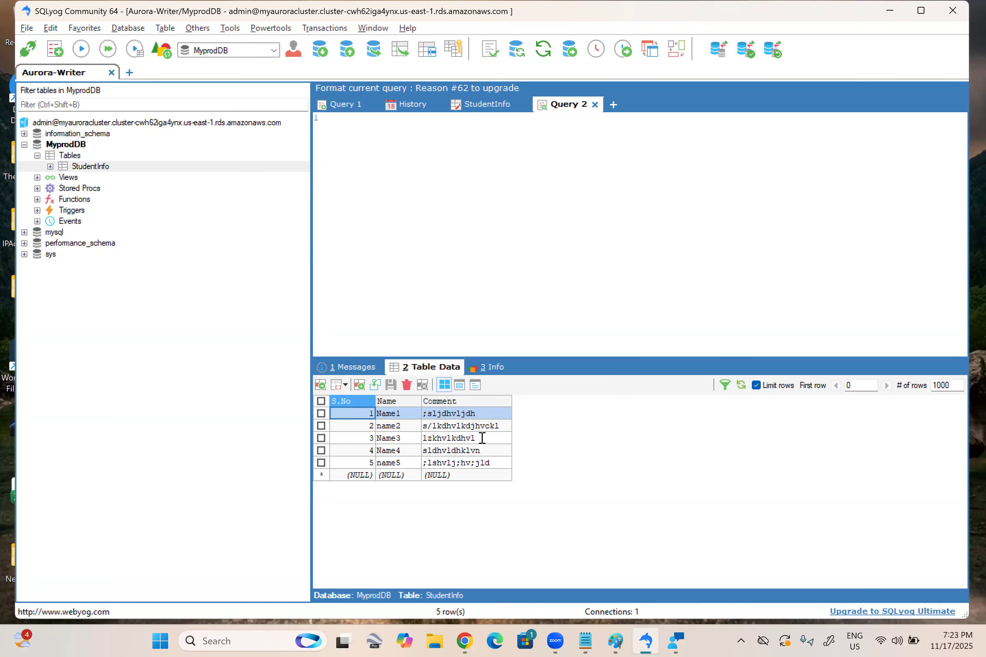
{"action": "left_click", "coordinate": [741, 385]}
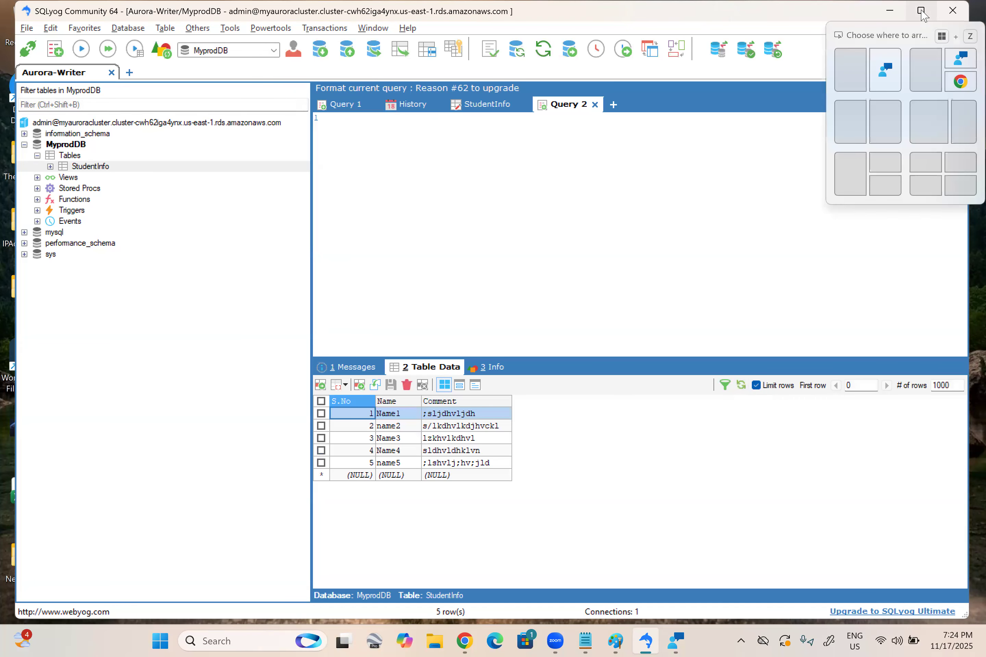
- Minimize SQLyog and close the Feedback Hub window
{"action": "left_click", "coordinate": [920, 10]}
{"action": "left_click", "coordinate": [645, 641]}
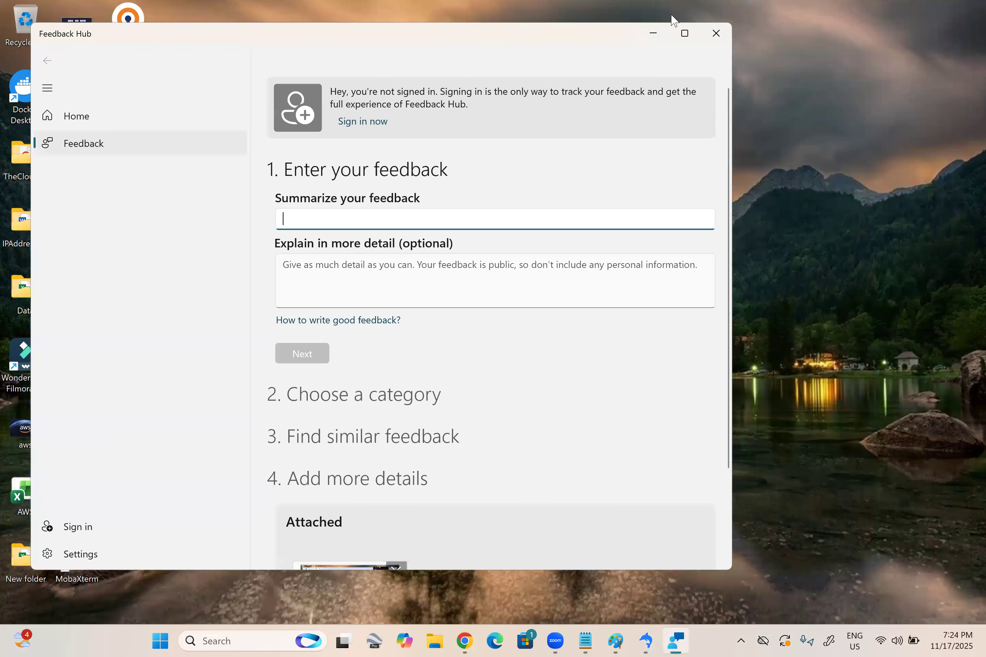
{"action": "left_click", "coordinate": [712, 41]}
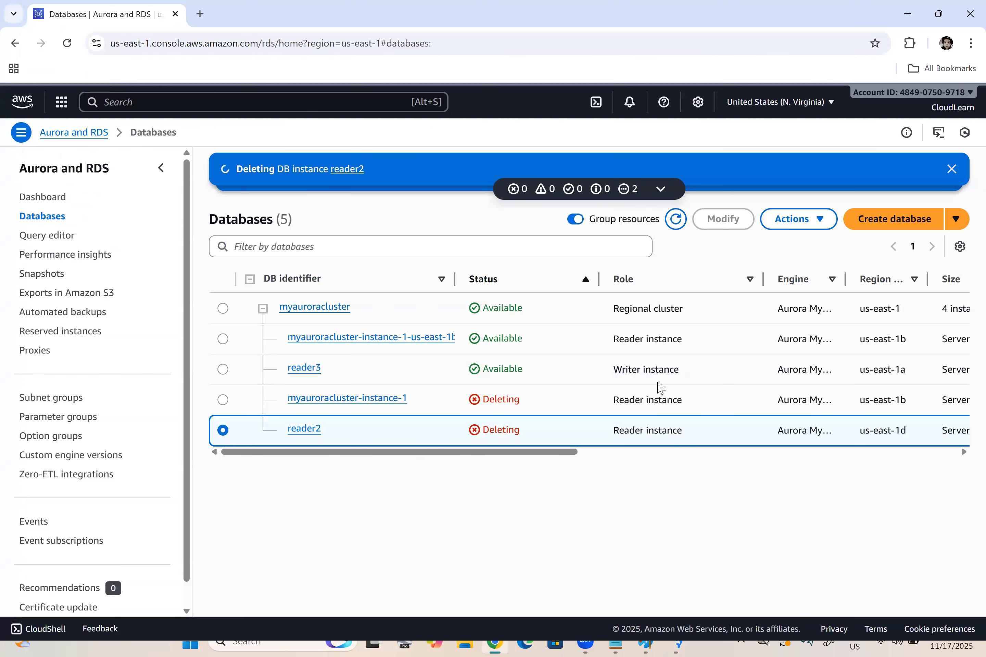
- In the RDS database list, delete reader3, the current writer instance, confirming with "delete me", and check the remaining instance's role
{"action": "left_click_drag", "start_coordinate": [698, 370], "coordinate": [606, 371]}
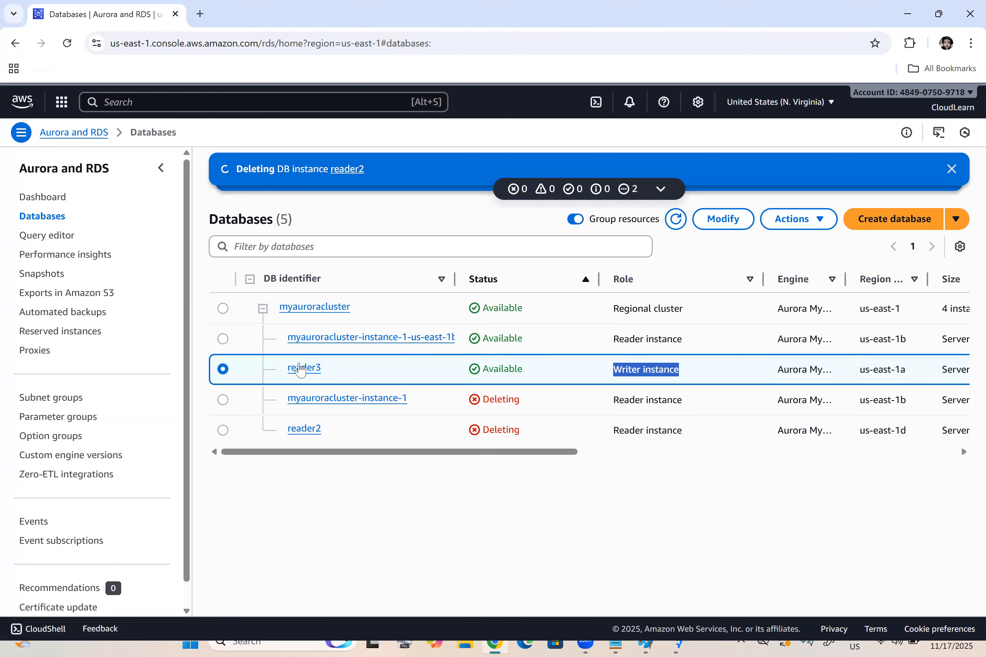
{"action": "left_click_drag", "start_coordinate": [547, 340], "coordinate": [302, 340]}
{"action": "left_click", "coordinate": [227, 370]}
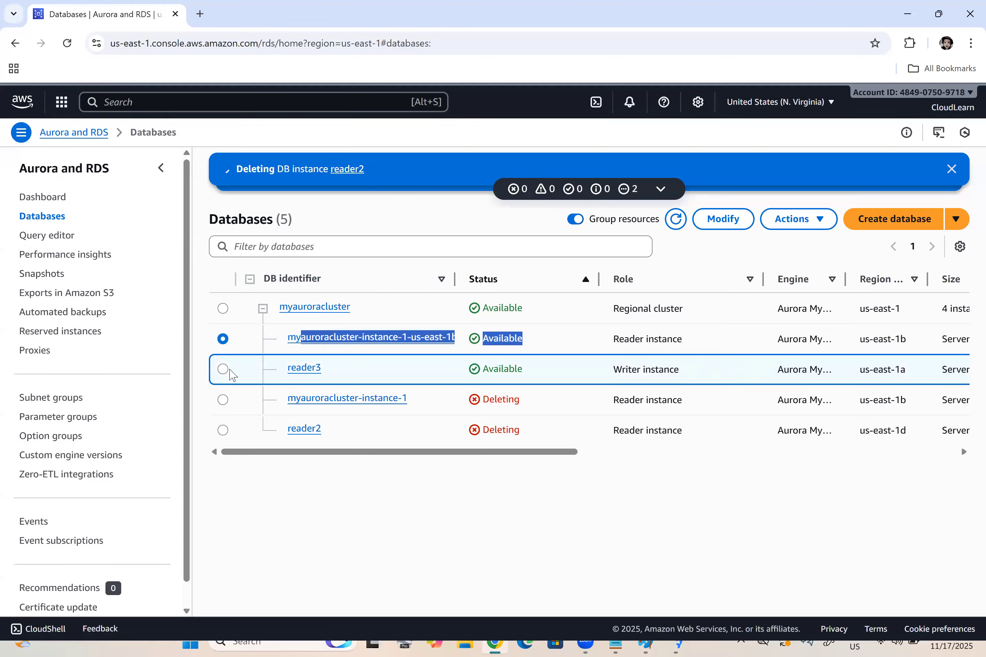
{"action": "left_click", "coordinate": [793, 219]}
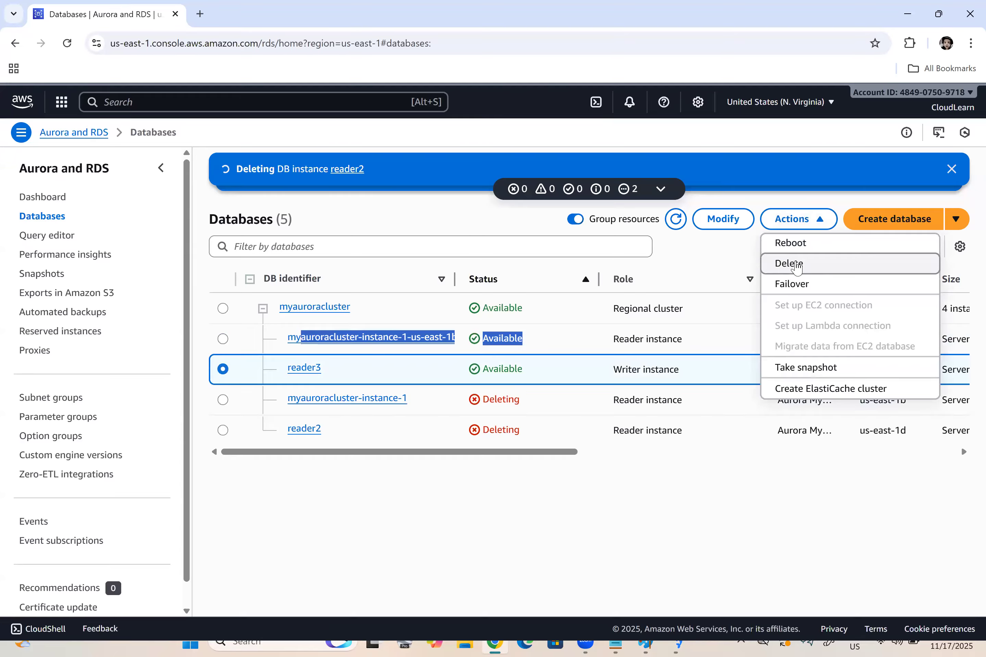
{"action": "key", "text": "Return"}
{"action": "left_click", "coordinate": [473, 426]}
{"action": "type", "text": "delete me"}
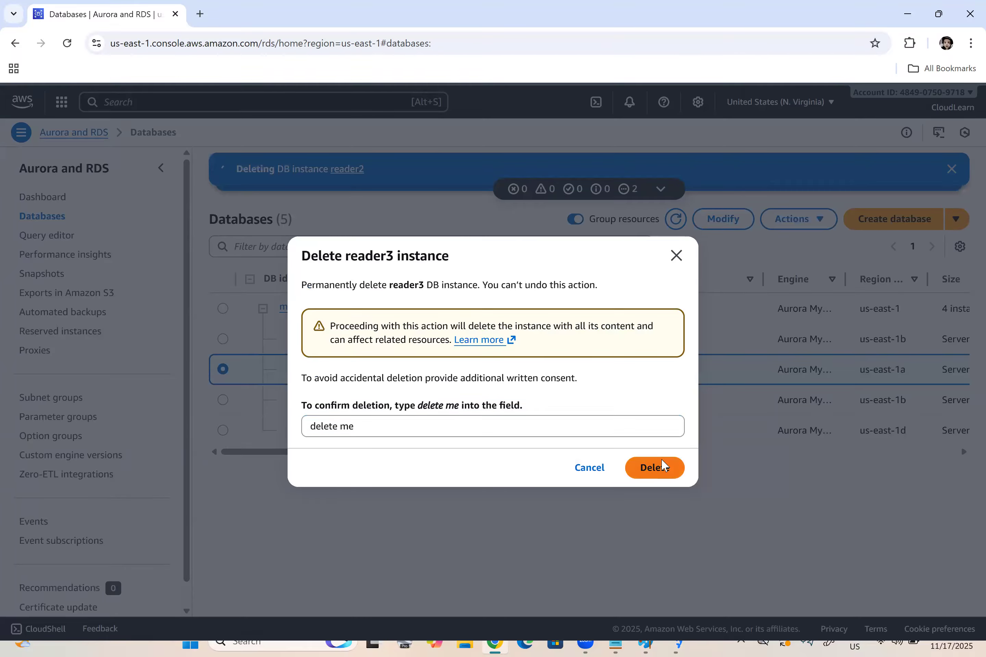
{"action": "left_click", "coordinate": [660, 467]}
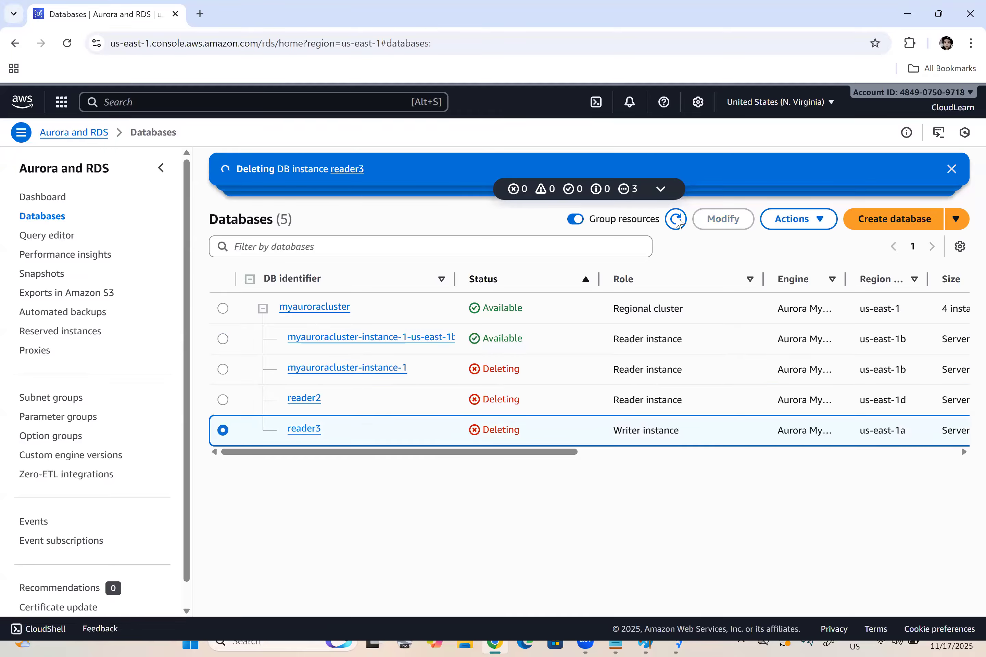
{"action": "triple_click", "coordinate": [678, 338]}
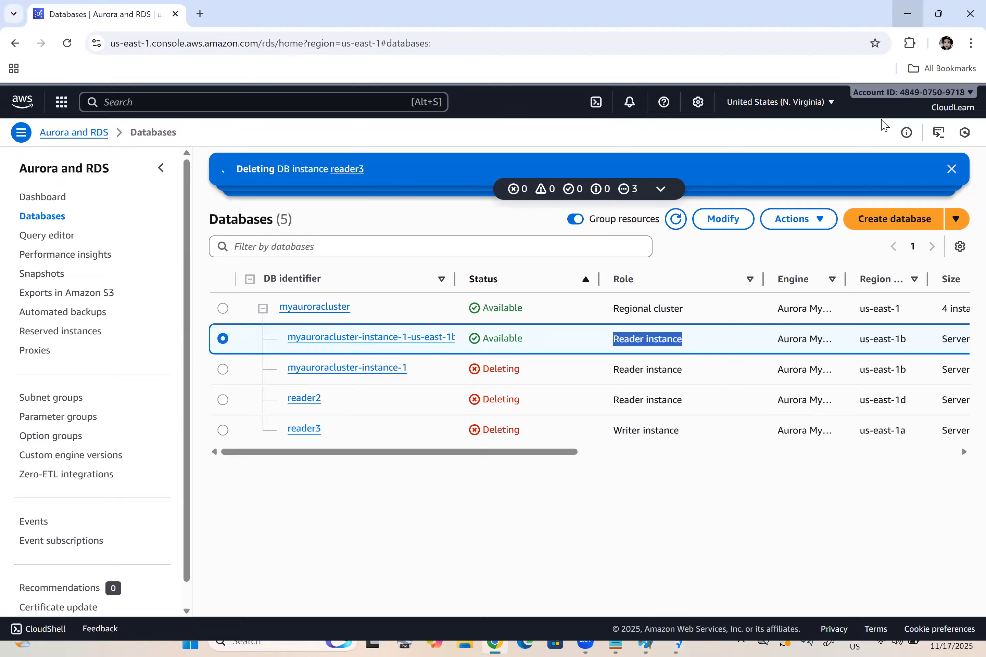
- Switch to SQLyog and keep reloading the StudentInfo table data to test the connection during reader3's deletion
{"action": "left_click", "coordinate": [678, 642]}
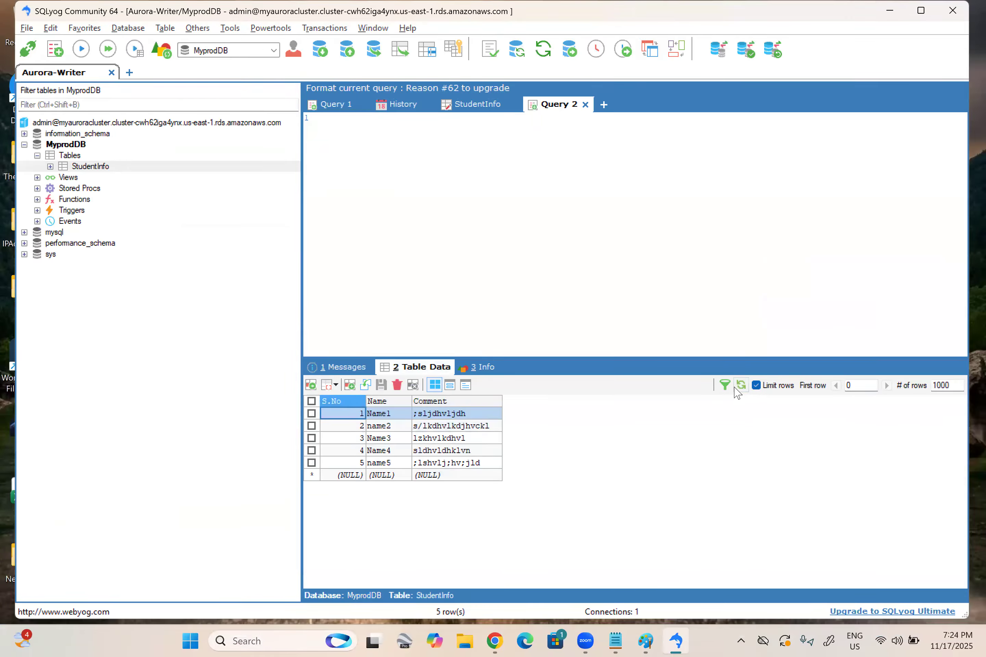
{"action": "left_click", "coordinate": [740, 385]}
{"action": "left_click", "coordinate": [741, 385]}
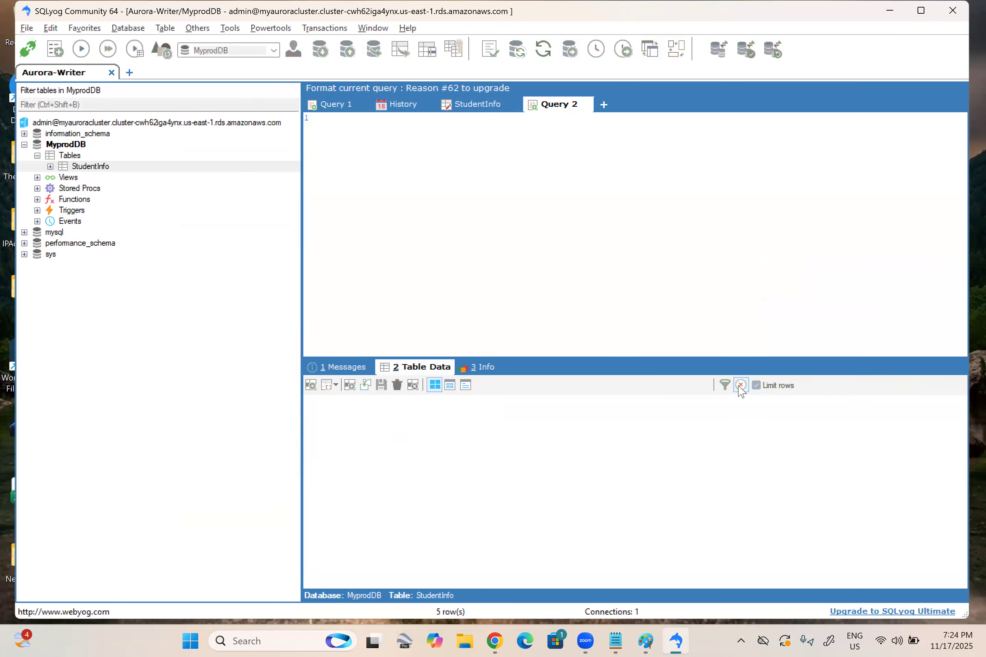
{"action": "left_click", "coordinate": [741, 385]}
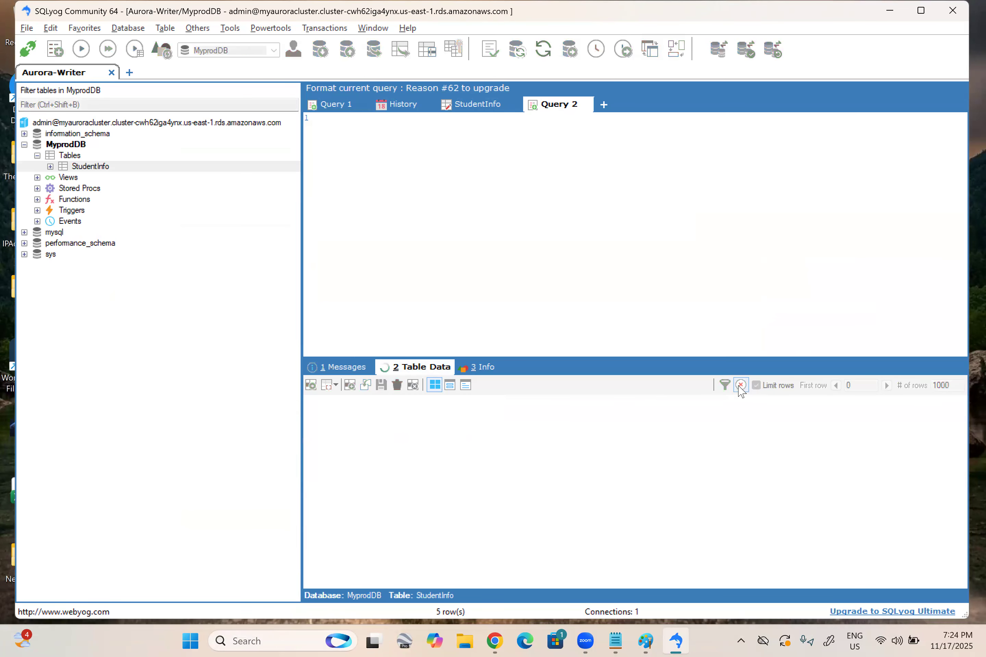
{"action": "left_click", "coordinate": [741, 385]}
{"action": "left_click", "coordinate": [740, 385]}
{"action": "left_click", "coordinate": [740, 385]}
{"action": "left_click", "coordinate": [740, 385]}
{"action": "left_click", "coordinate": [740, 385]}
{"action": "left_click", "coordinate": [740, 385]}
{"action": "left_click", "coordinate": [740, 385]}
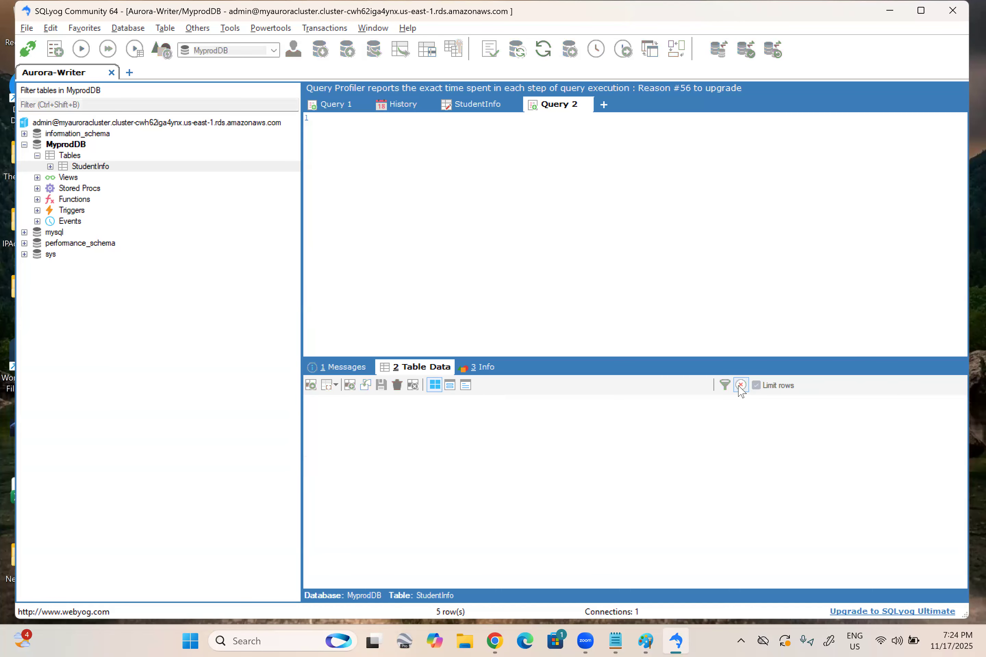
{"action": "left_click", "coordinate": [740, 385]}
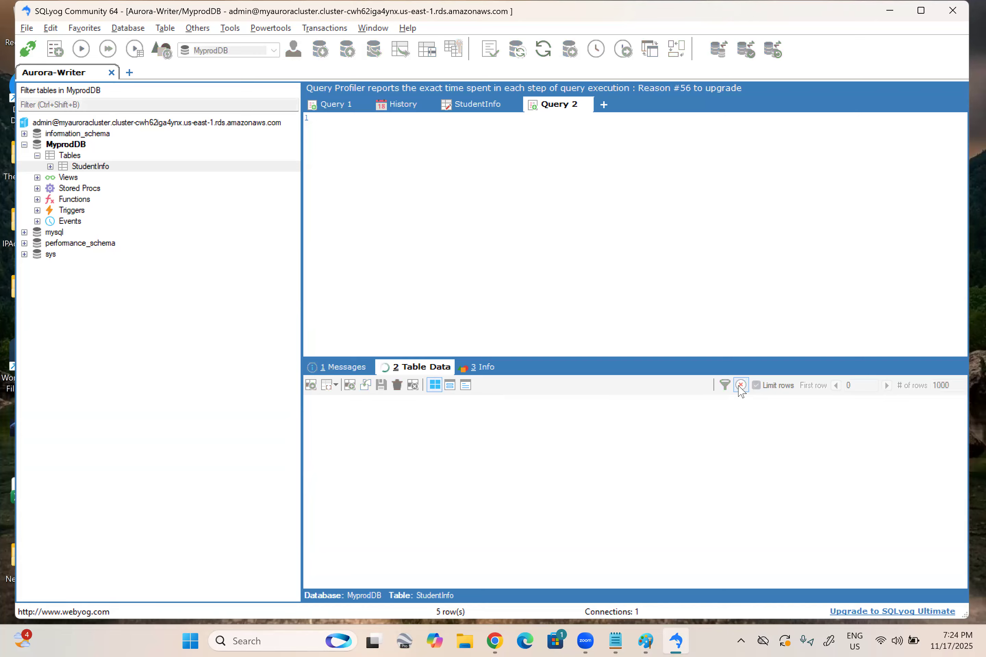
{"action": "left_click", "coordinate": [740, 385]}
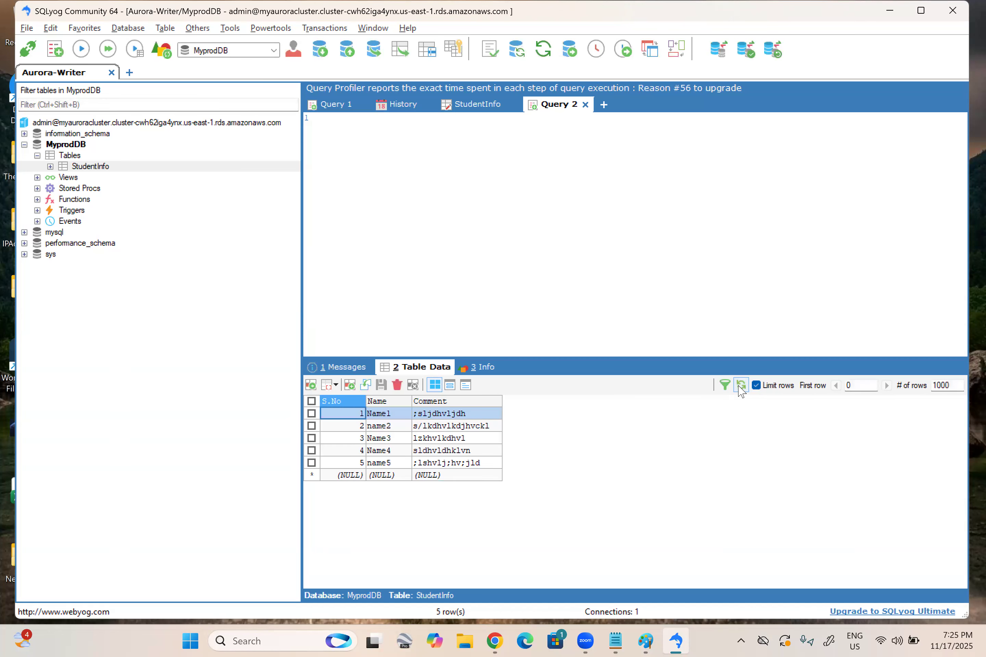
{"action": "left_click", "coordinate": [740, 385]}
{"action": "left_click", "coordinate": [741, 386]}
{"action": "left_click", "coordinate": [741, 385]}
{"action": "left_click", "coordinate": [740, 387]}
{"action": "left_click", "coordinate": [740, 388]}
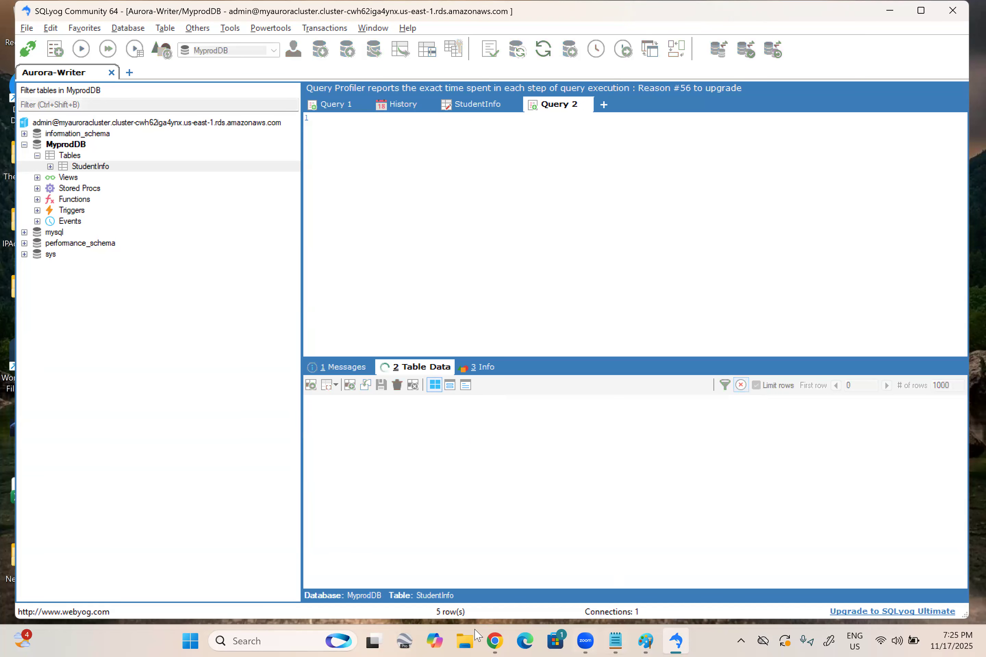
- Return to the RDS database list and delete myauroracluster-instance-1-us-east-1b, confirming with "delete me", and select the myauroracluster cluster
{"action": "key", "text": "alt+Tab"}
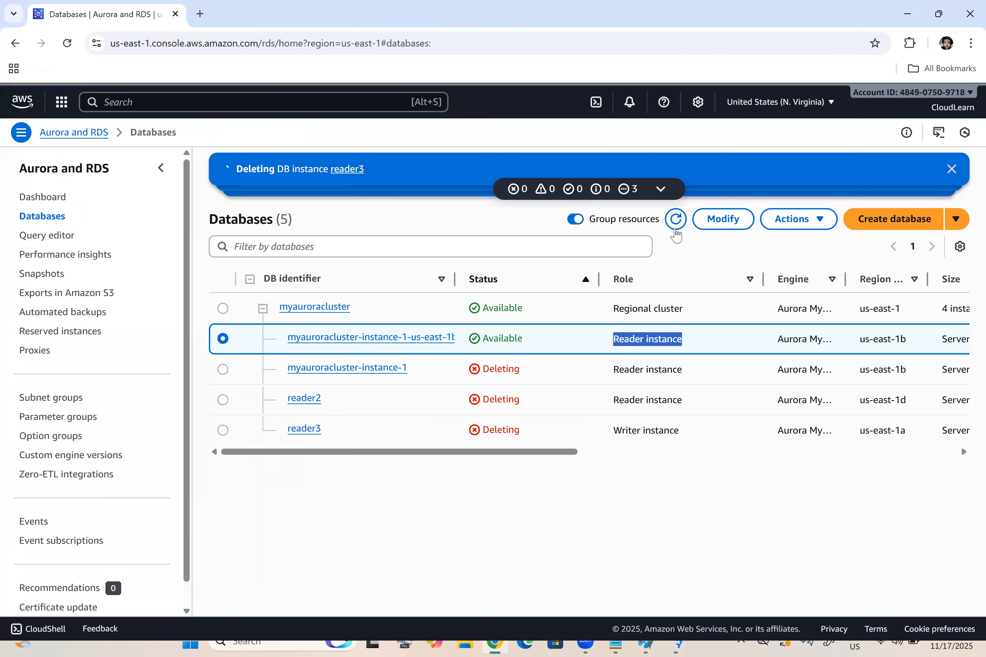
{"action": "left_click_drag", "start_coordinate": [694, 340], "coordinate": [535, 344]}
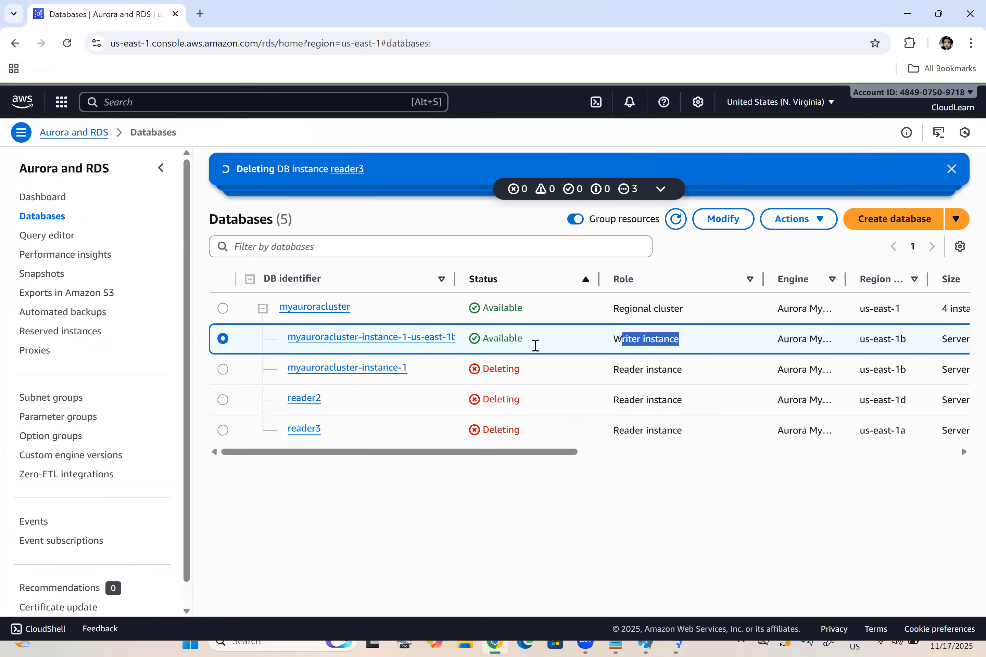
{"action": "left_click", "coordinate": [832, 339]}
{"action": "left_click", "coordinate": [798, 219]}
{"action": "left_click", "coordinate": [790, 264]}
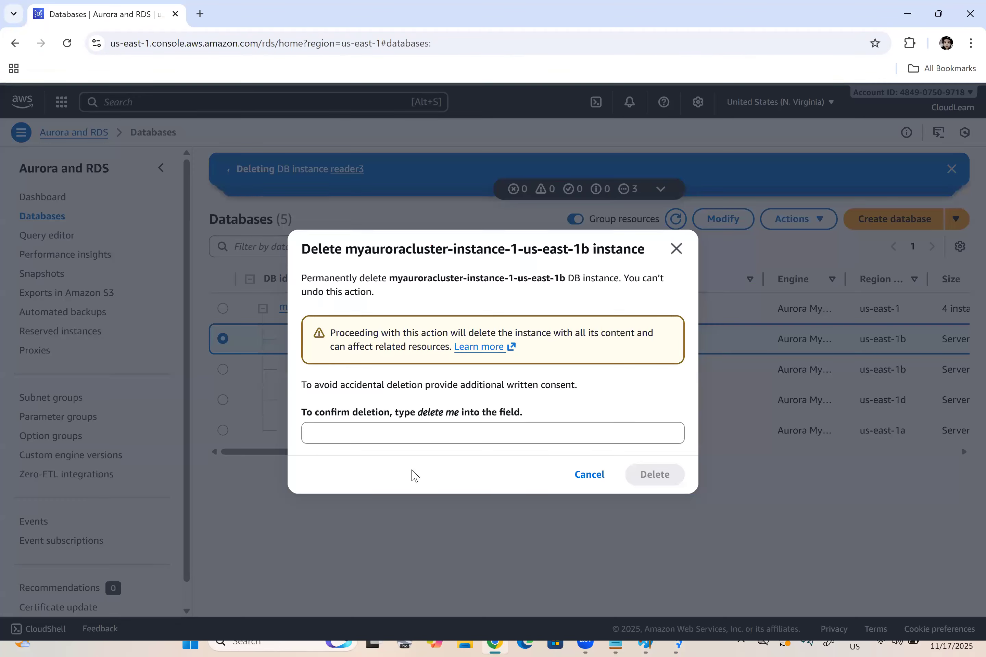
{"action": "left_click", "coordinate": [434, 432]}
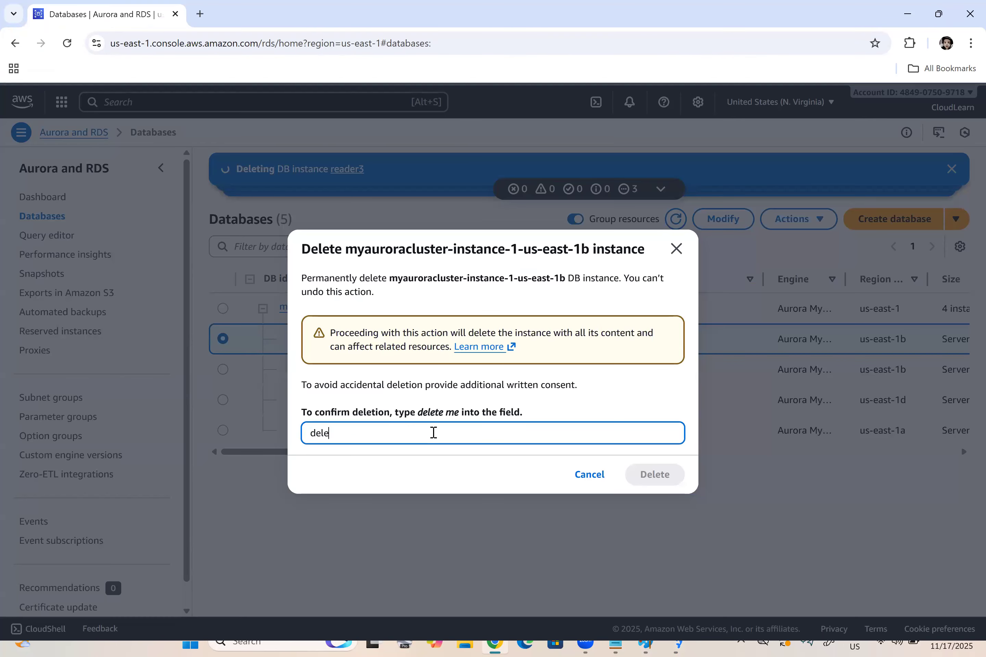
{"action": "type", "text": "delete me"}
{"action": "left_click", "coordinate": [655, 475]}
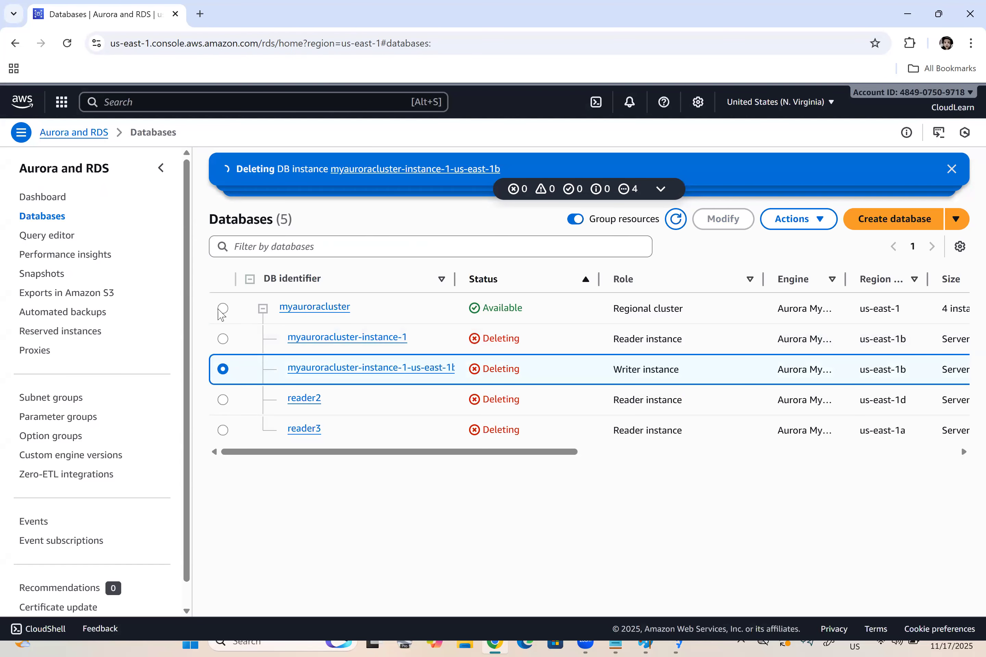
{"action": "left_click", "coordinate": [223, 309]}
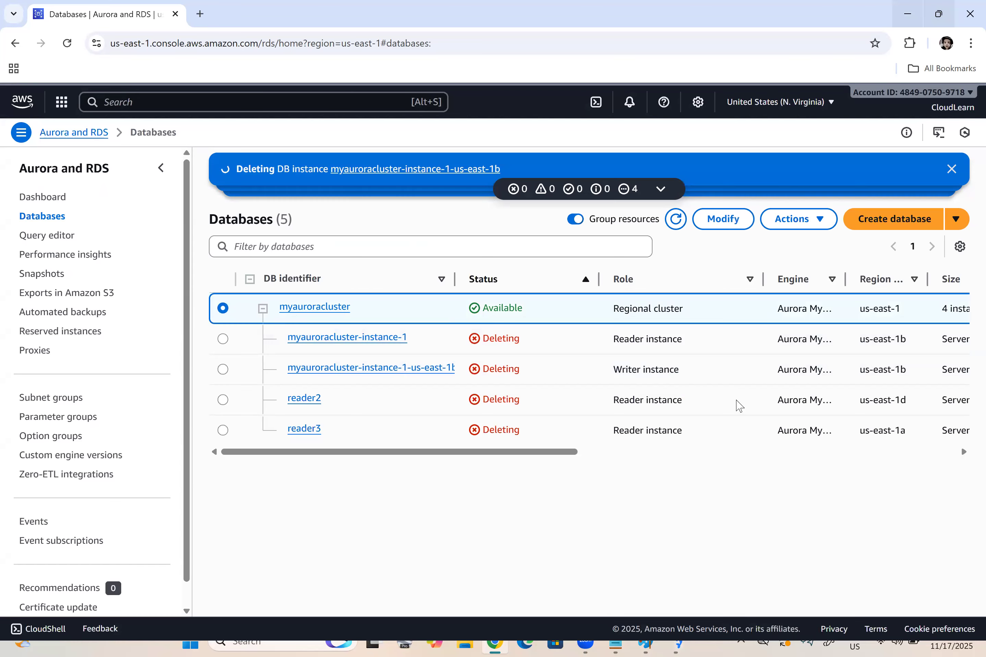
- Reload the StudentInfo data in SQLyog, and refresh the RDS database list to check the last writer's deletion
{"action": "key", "text": "alt+Tab"}
{"action": "left_click", "coordinate": [741, 385]}
{"action": "left_click", "coordinate": [741, 387]}
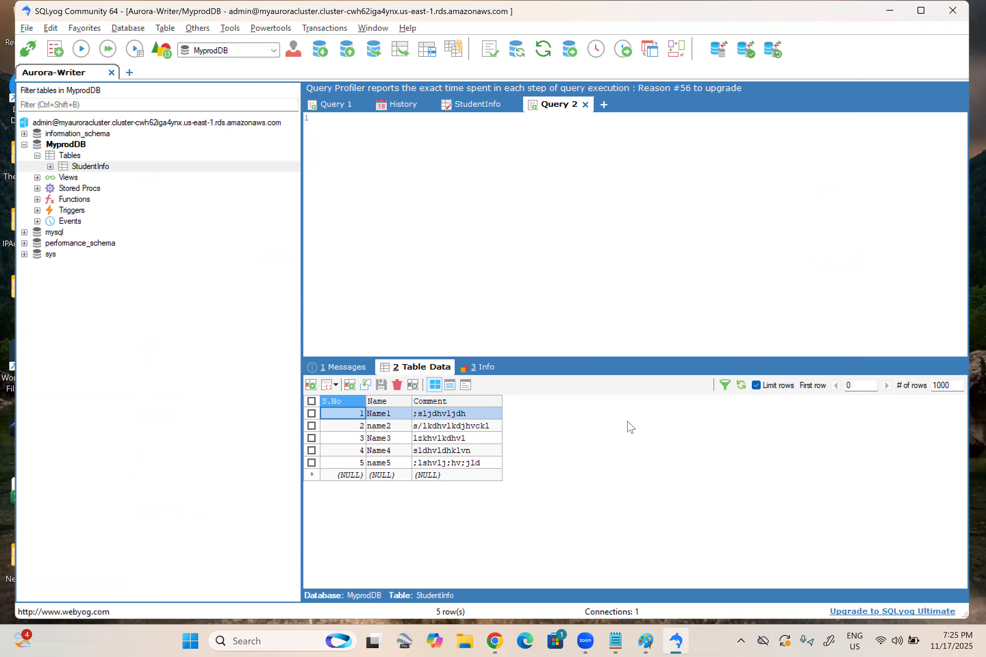
{"action": "left_click", "coordinate": [743, 385]}
{"action": "key", "text": "alt+Tab"}
{"action": "left_click", "coordinate": [680, 220]}
{"action": "left_click", "coordinate": [677, 221]}
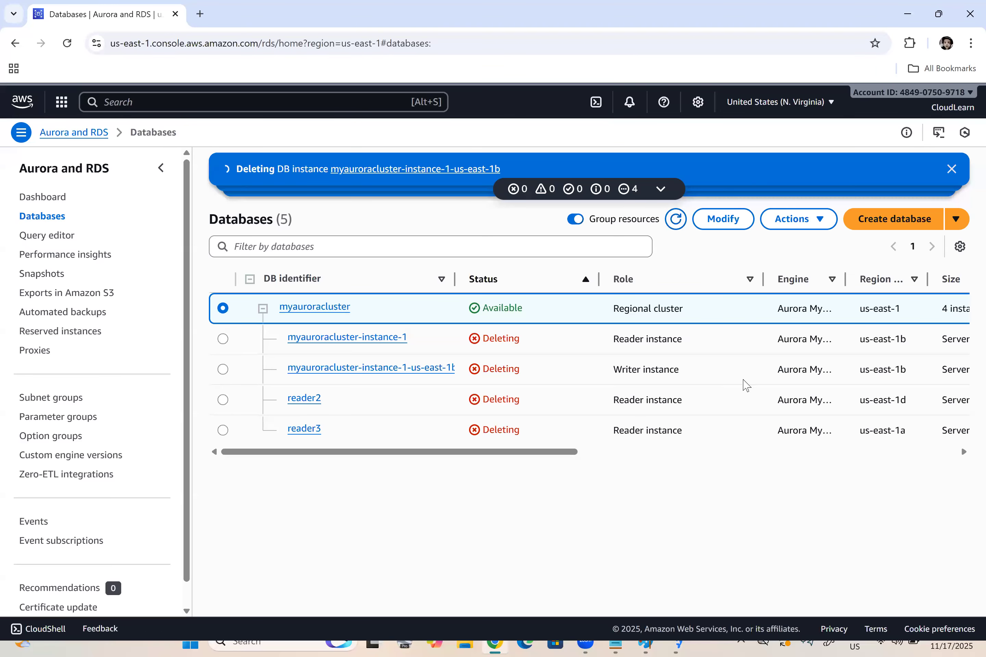
- Switch back to SQLyog and repeatedly reload the StudentInfo table data while the last writer instance is being deleted
{"action": "key", "text": "alt+Tab"}
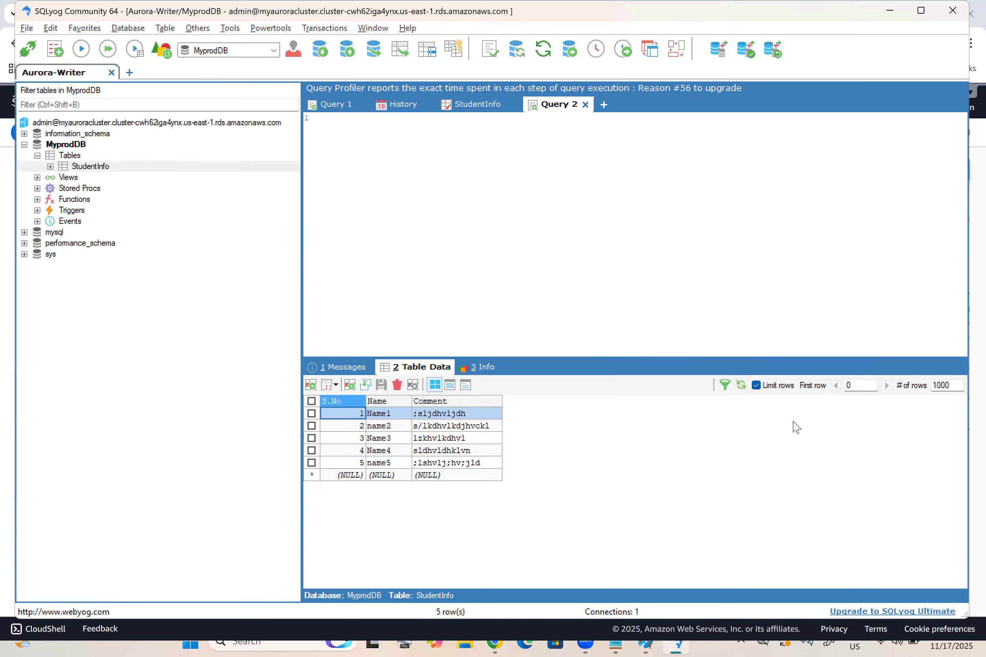
{"action": "left_click", "coordinate": [740, 386]}
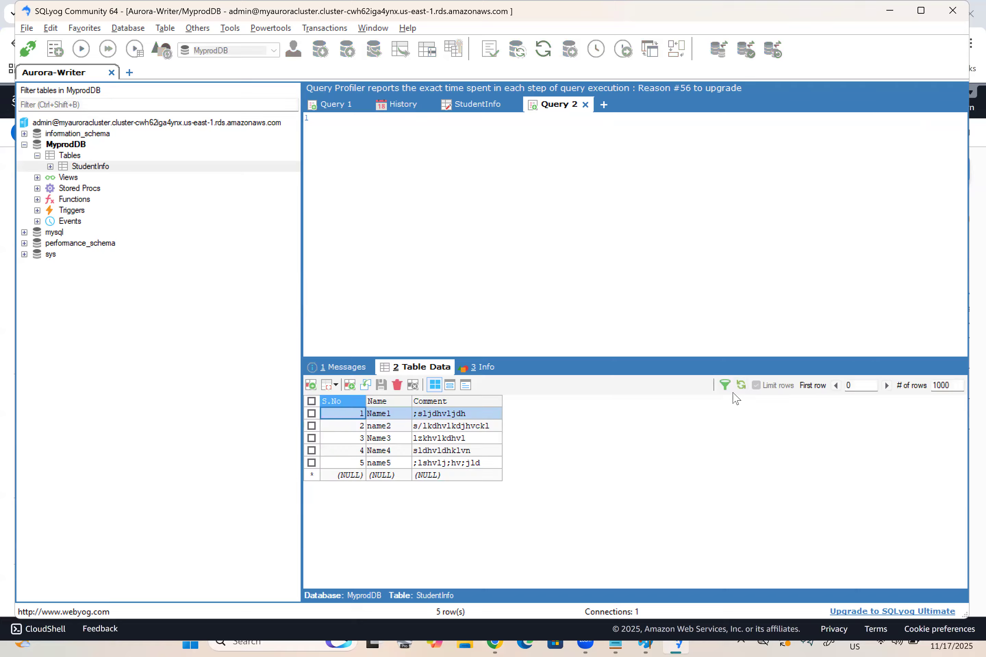
{"action": "left_click", "coordinate": [741, 385]}
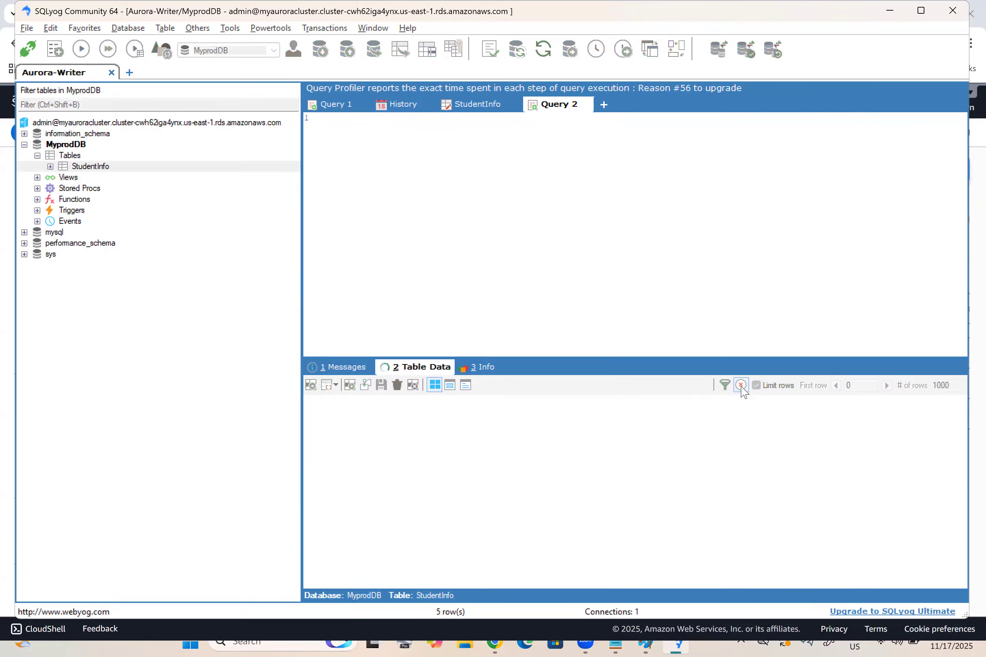
{"action": "left_click", "coordinate": [741, 385]}
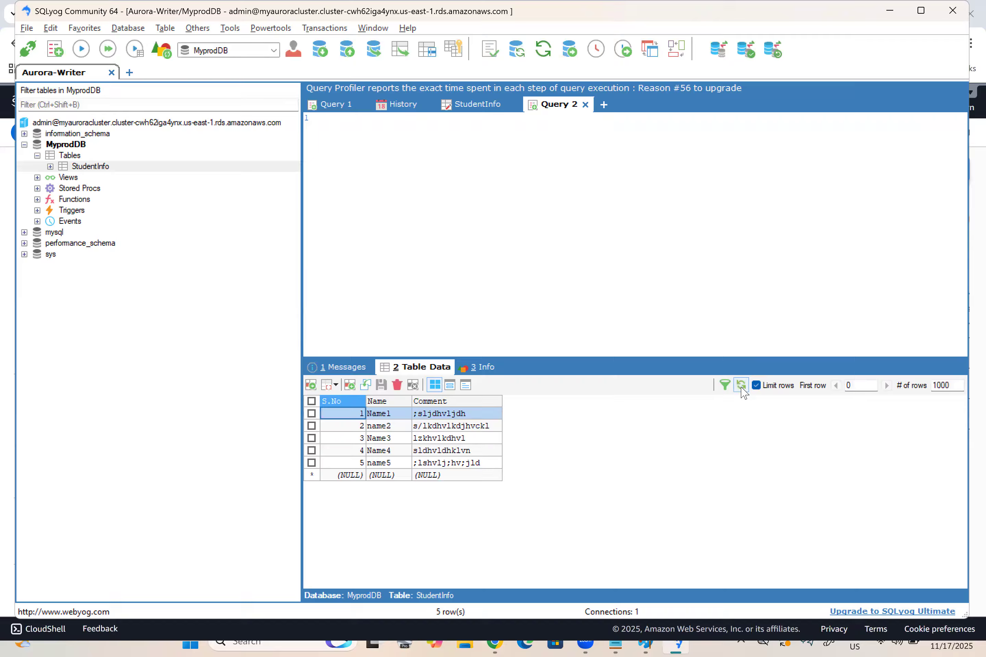
{"action": "left_click", "coordinate": [741, 386]}
{"action": "left_click", "coordinate": [741, 385]}
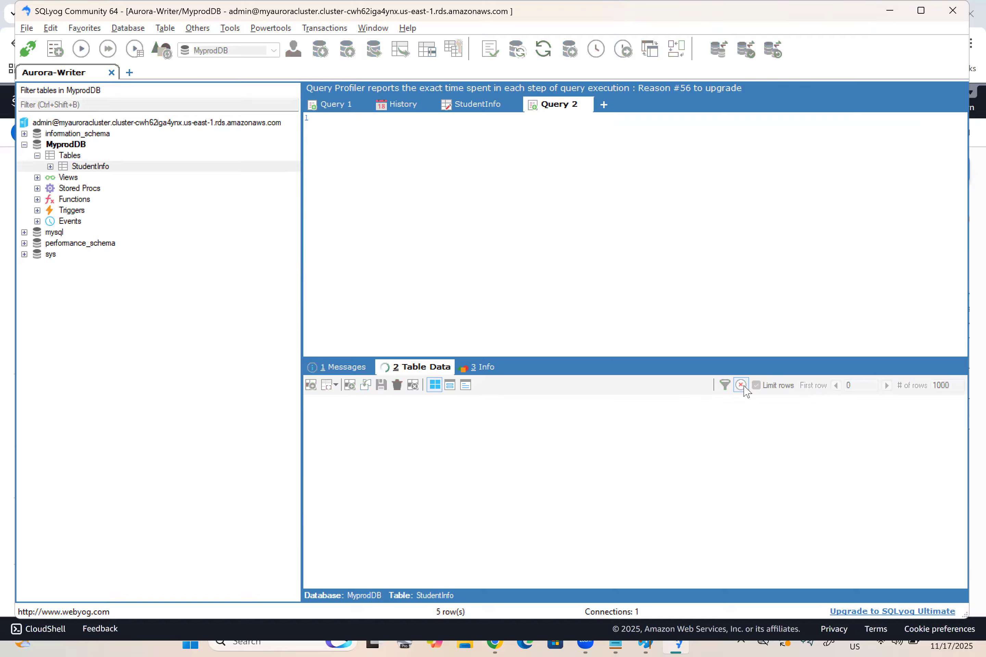
{"action": "left_click", "coordinate": [741, 386]}
{"action": "left_click", "coordinate": [741, 385]}
- Return to RDS, reopen the database list, and check the role of myauroracluster-instance-1-us-east-1b
{"action": "left_click", "coordinate": [495, 644]}
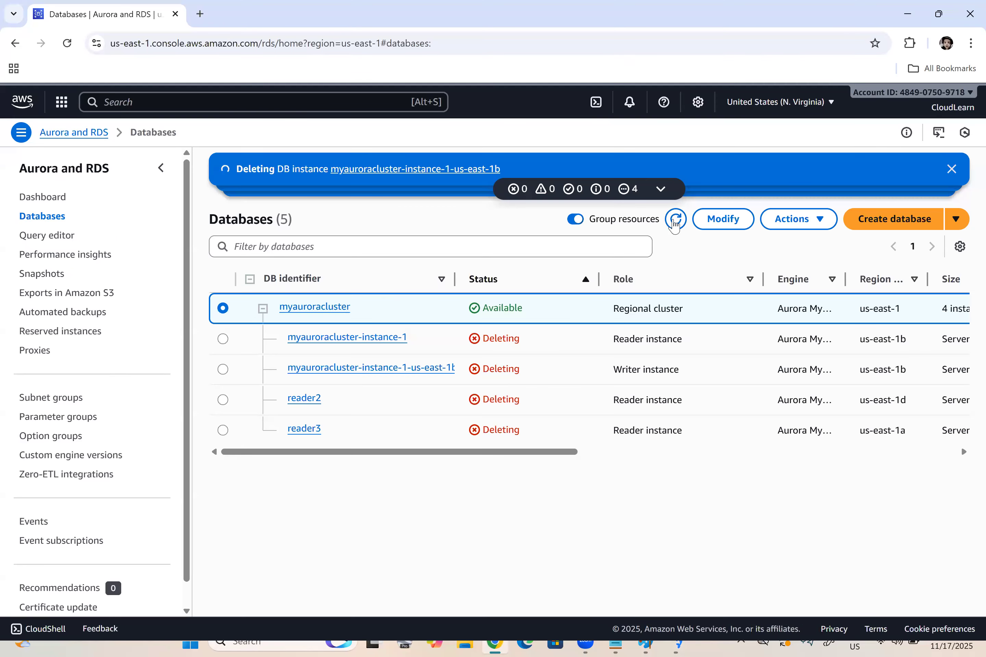
{"action": "left_click", "coordinate": [42, 236]}
{"action": "left_click", "coordinate": [41, 217]}
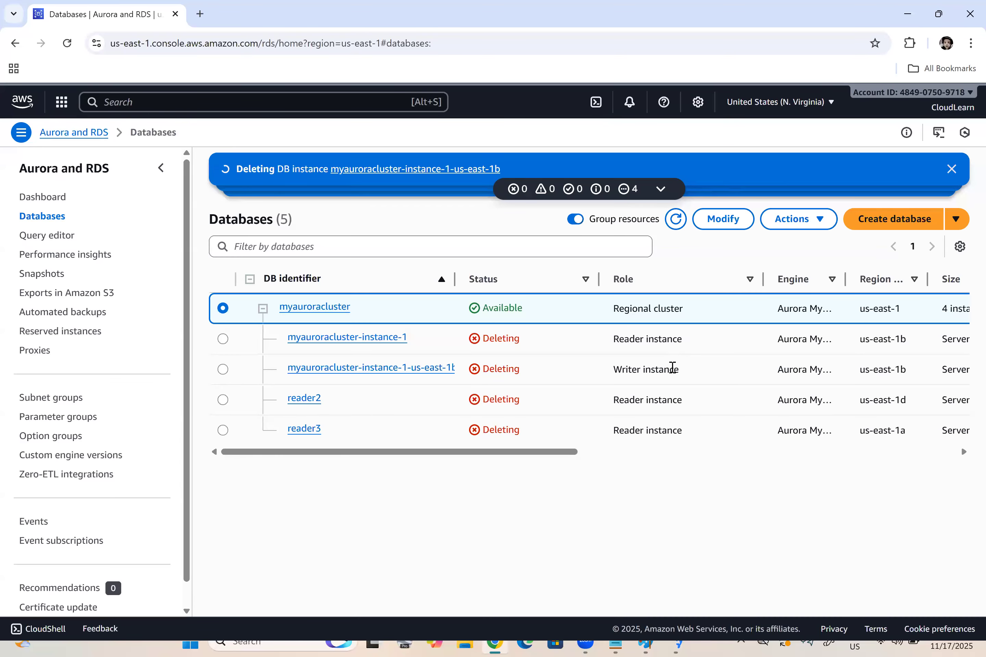
{"action": "left_click_drag", "start_coordinate": [612, 372], "coordinate": [670, 371]}
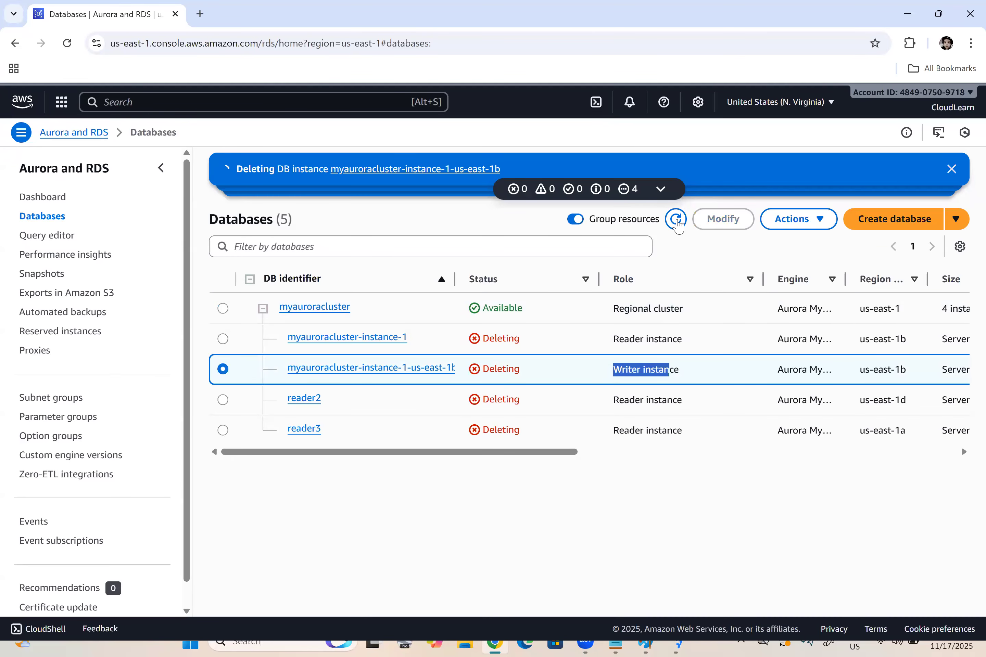
- Dismiss all the instance deletion notifications above the database list
{"action": "left_click", "coordinate": [952, 169]}
{"action": "left_click", "coordinate": [952, 170]}
{"action": "left_click", "coordinate": [952, 170]}
{"action": "left_click", "coordinate": [952, 169]}
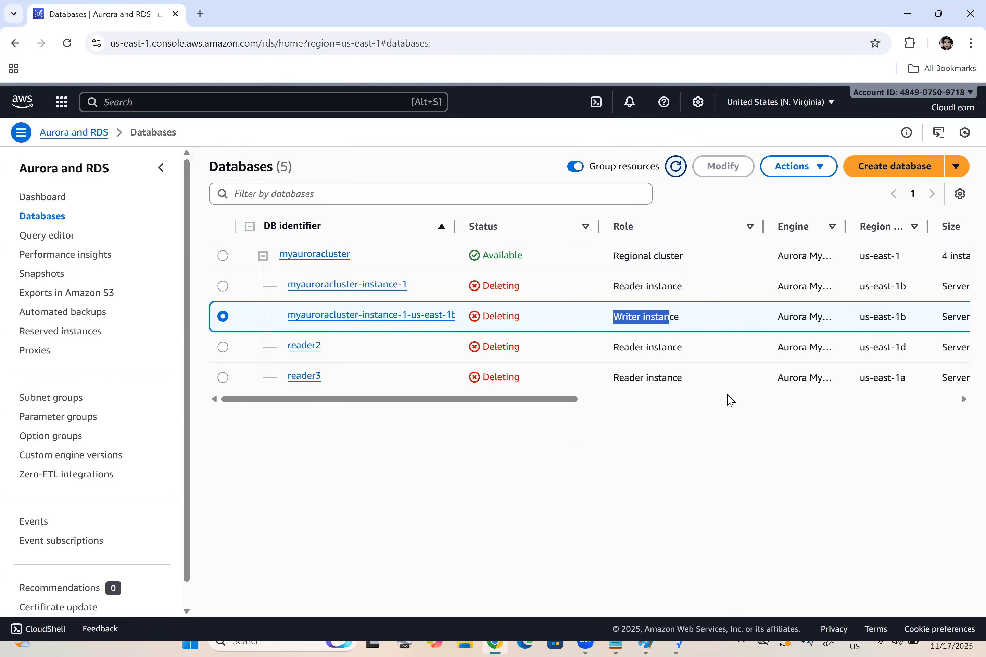
- Reload the StudentInfo data in SQLyog, and return to RDS to examine the actions available for the myauroracluster cluster
{"action": "left_click", "coordinate": [680, 644]}
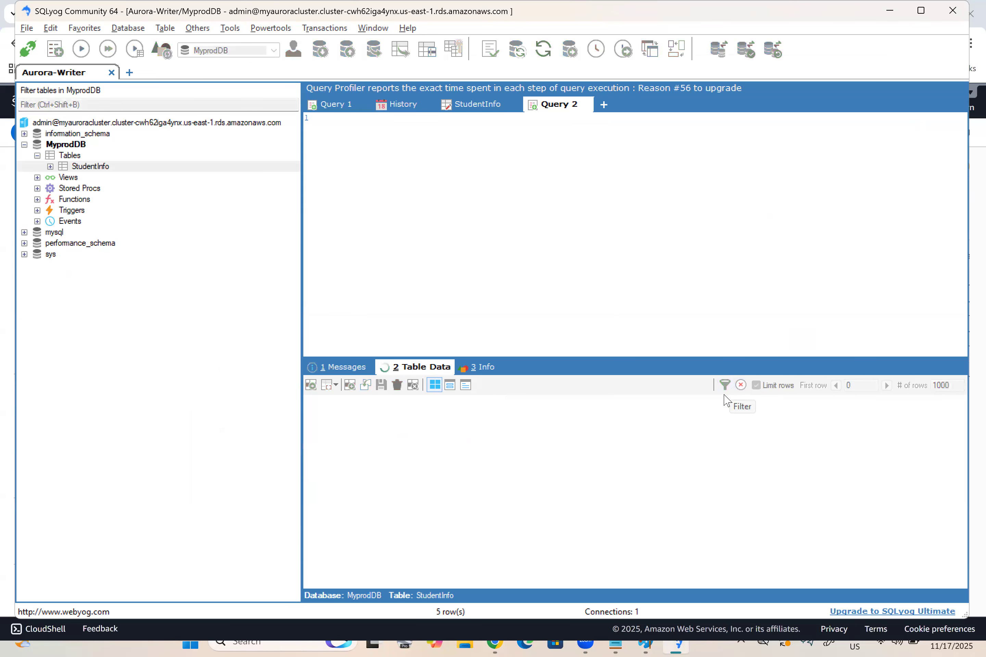
{"action": "left_click", "coordinate": [741, 385]}
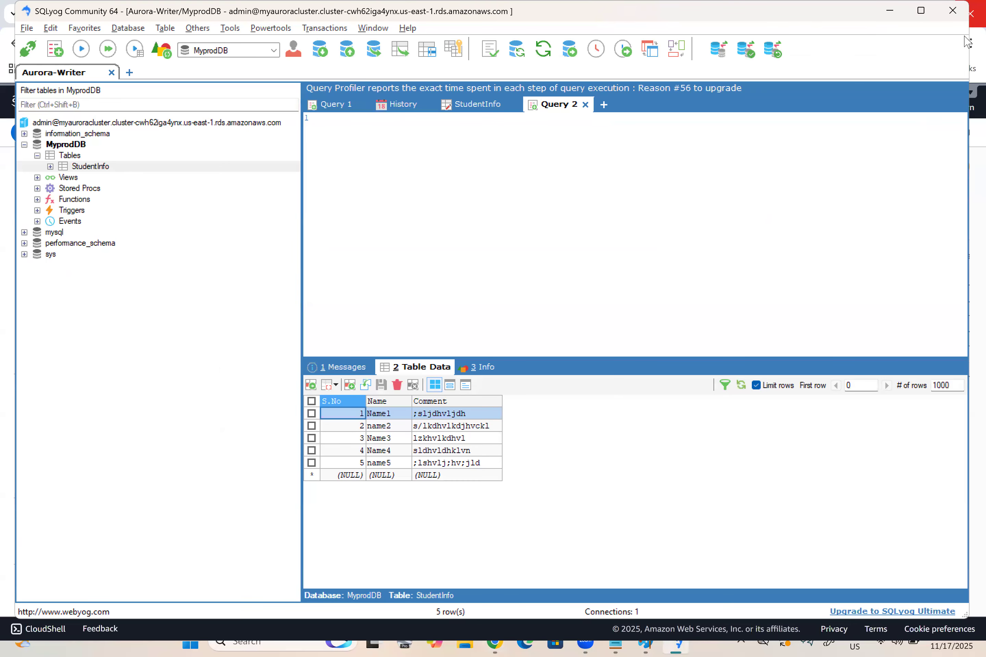
{"action": "left_click", "coordinate": [494, 644]}
{"action": "left_click", "coordinate": [656, 136]}
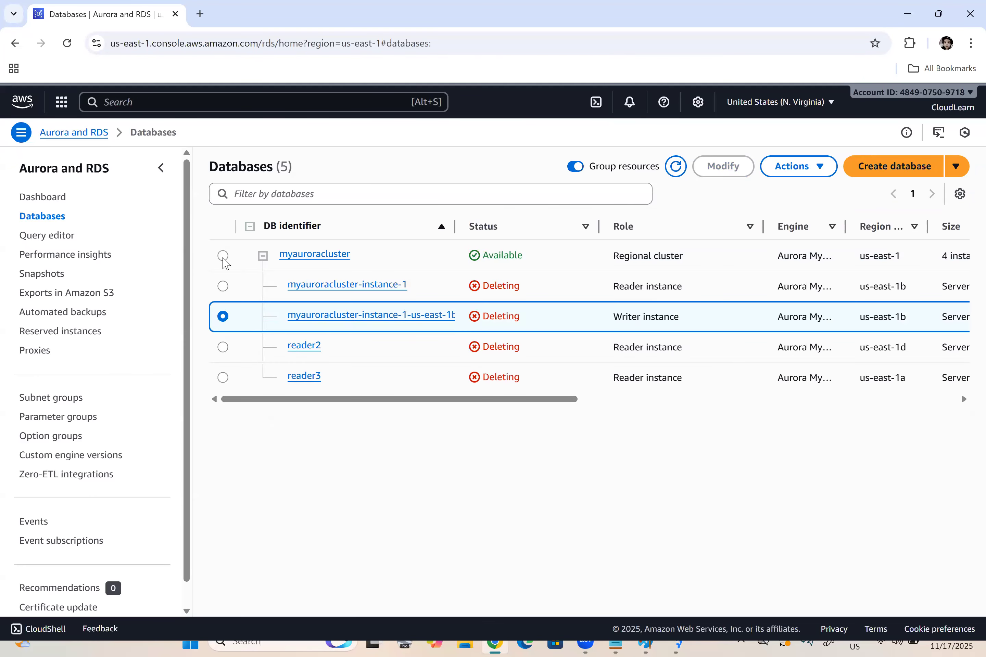
{"action": "left_click", "coordinate": [792, 167]}
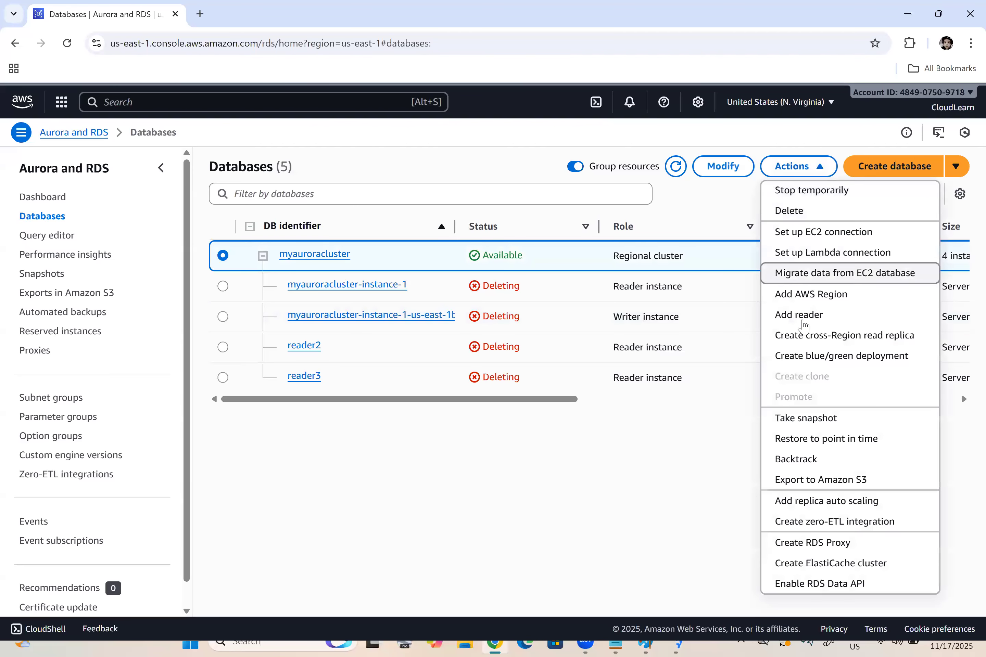
{"action": "left_click", "coordinate": [547, 514]}
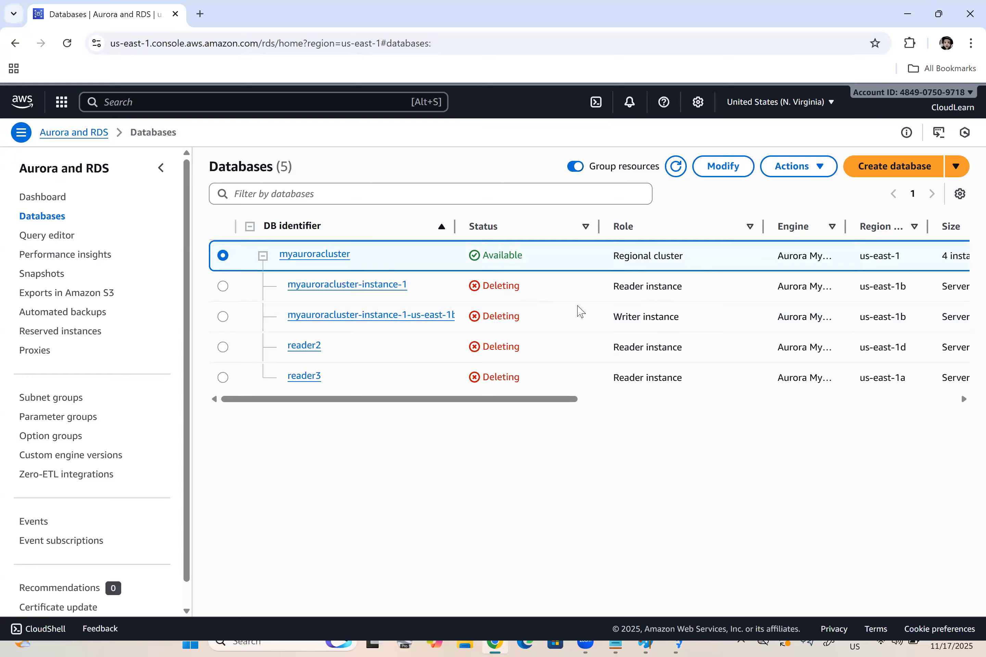
- Refresh the RDS database list and retest the connection in SQLyog by reloading the StudentInfo data several times
{"action": "left_click", "coordinate": [678, 167]}
{"action": "key", "text": "alt+Tab"}
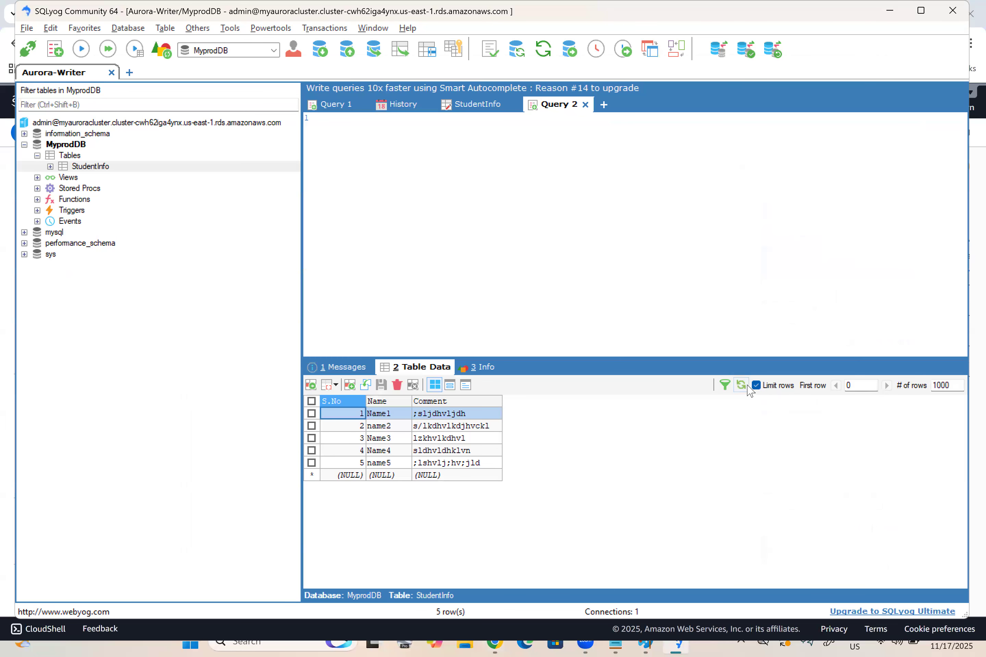
{"action": "left_click", "coordinate": [748, 386]}
{"action": "left_click", "coordinate": [741, 386]}
{"action": "left_click", "coordinate": [742, 386]}
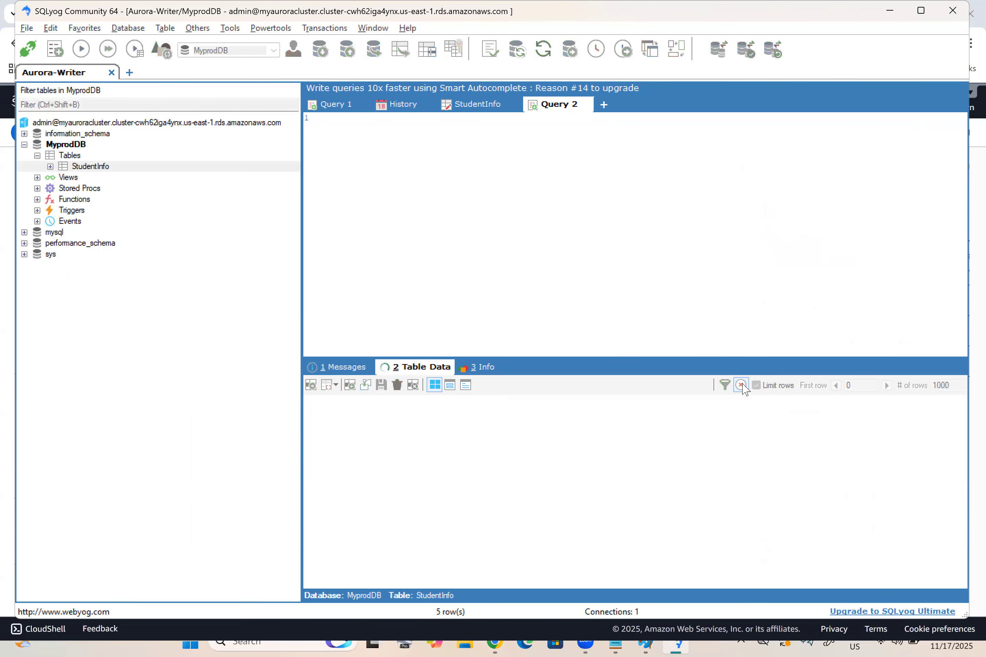
- Return to RDS, refresh the database list and reload the page, and look through the remaining columns of the instances
{"action": "key", "text": "alt+Tab"}
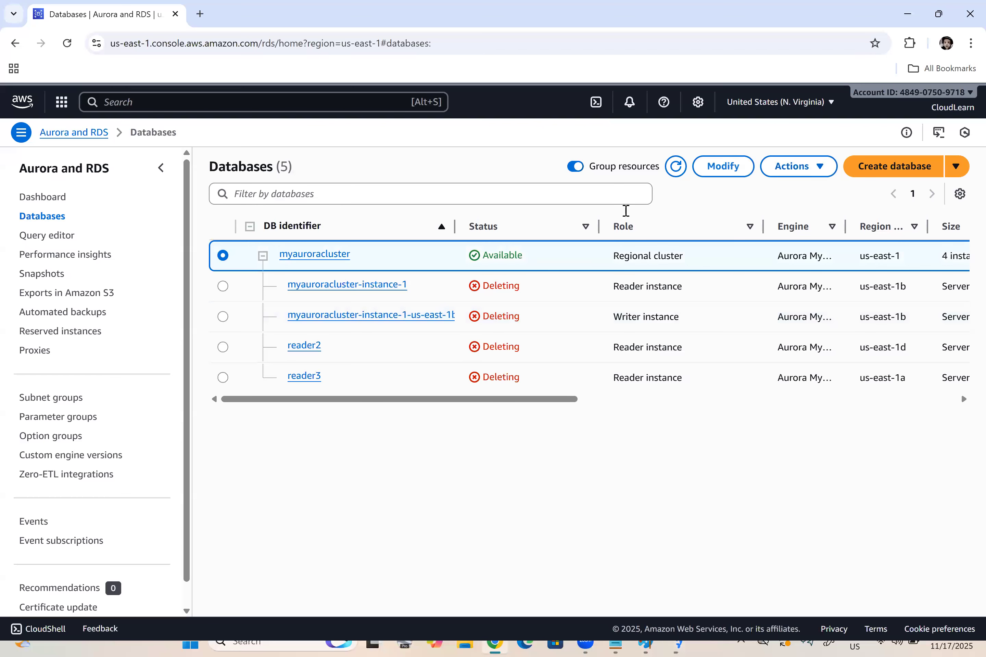
{"action": "left_click", "coordinate": [678, 166]}
{"action": "left_click", "coordinate": [675, 167]}
{"action": "left_click", "coordinate": [68, 43]}
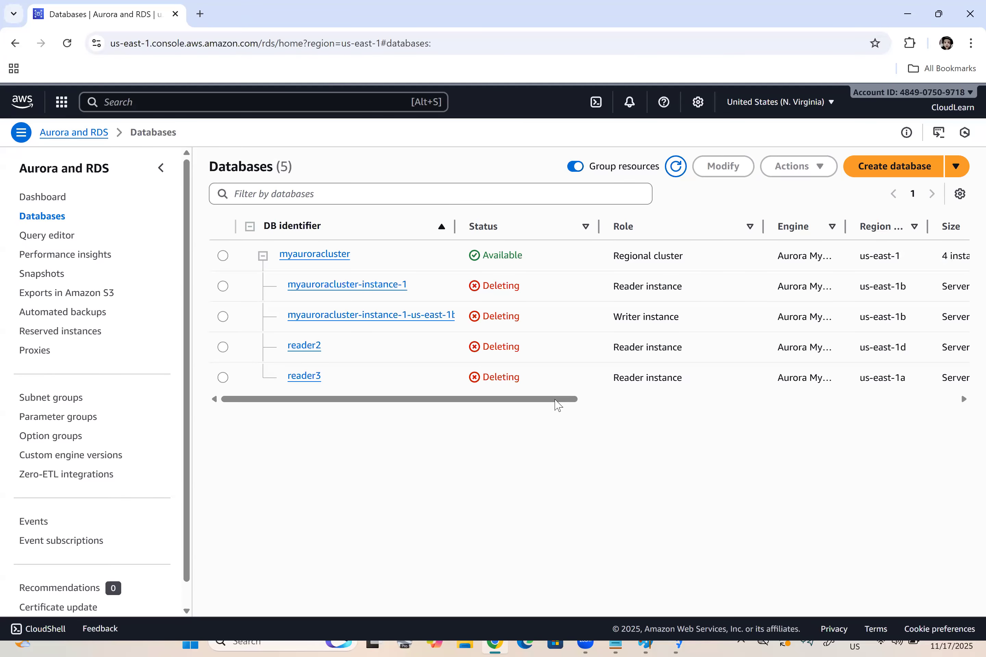
{"action": "left_click_drag", "start_coordinate": [546, 404], "coordinate": [937, 418]}
{"action": "scroll", "coordinate": [348, 357], "scroll_direction": "left", "scroll_amount": 10}
- Select the myauroracluster cluster and examine the actions available for it
{"action": "left_click", "coordinate": [223, 255]}
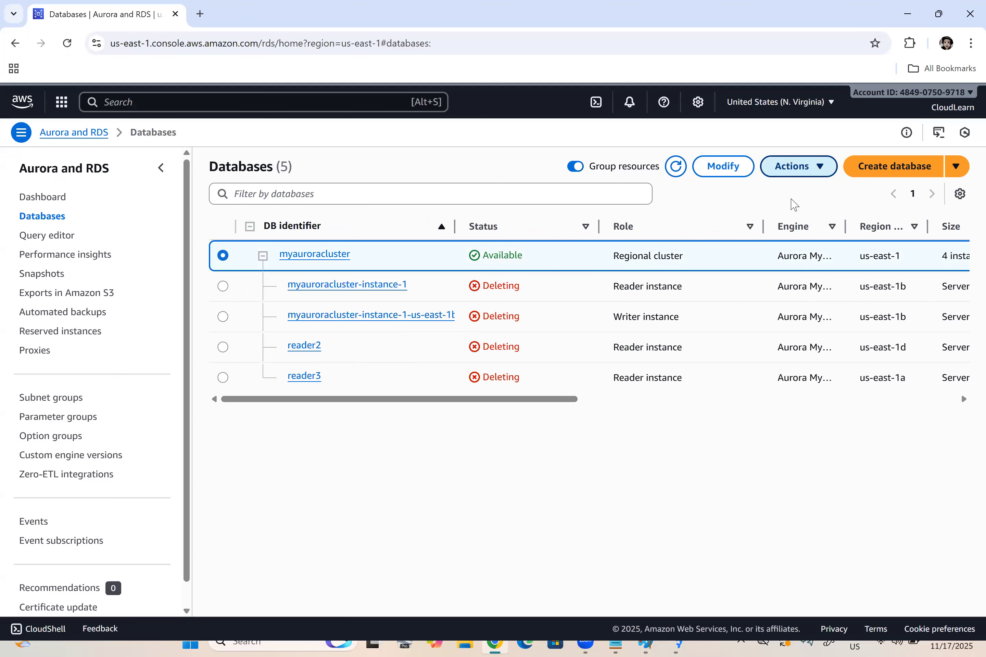
{"action": "left_click", "coordinate": [783, 172]}
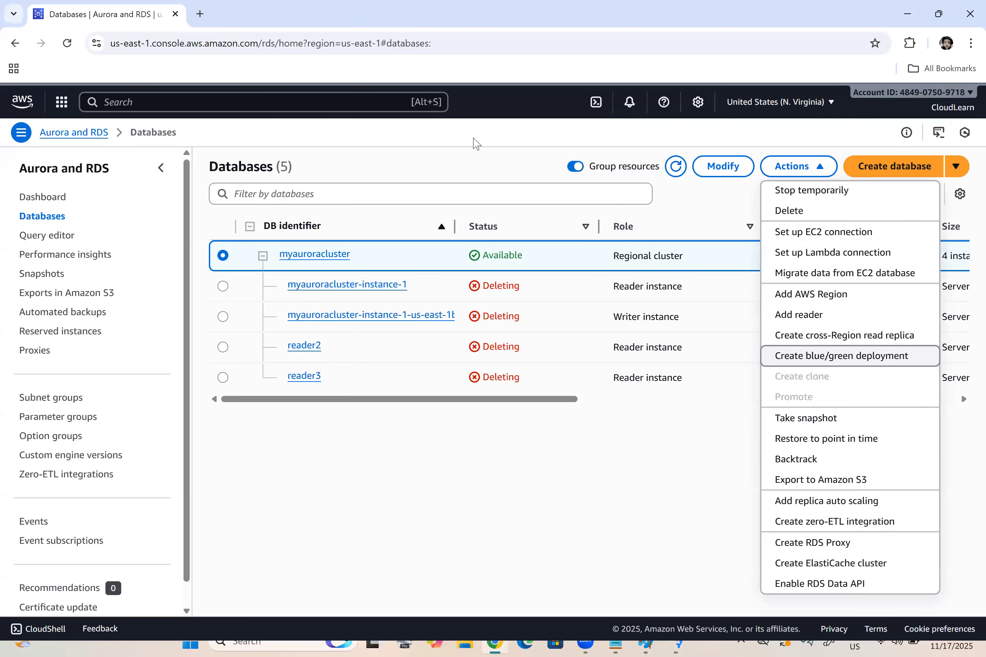
{"action": "left_click", "coordinate": [476, 143]}
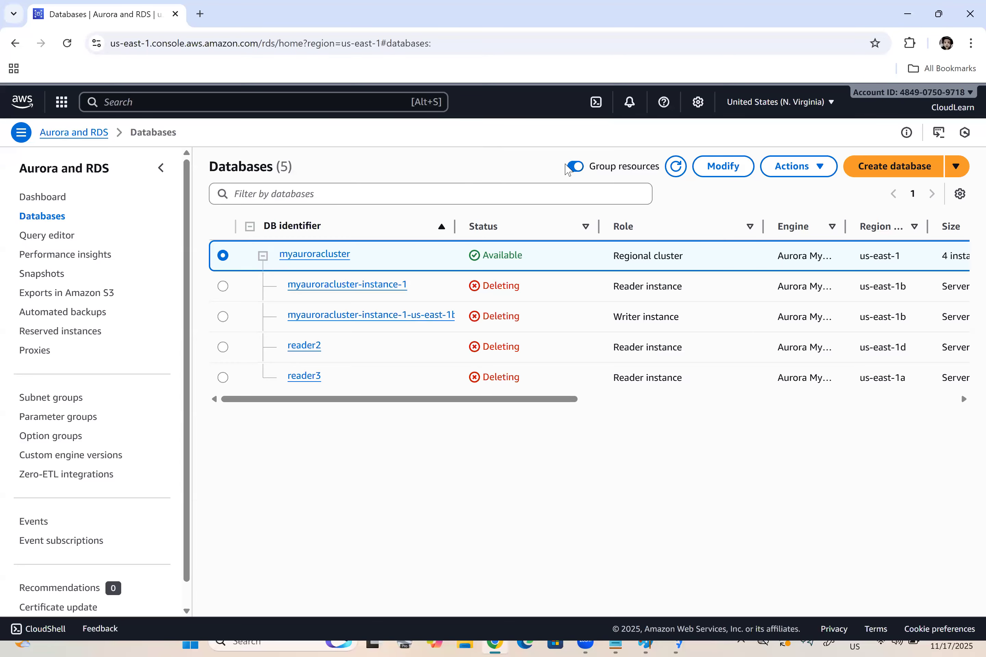
- Refresh the database list, reload the StudentInfo data in SQLyog, and return to RDS to refresh the list again
{"action": "left_click", "coordinate": [677, 171]}
{"action": "left_click", "coordinate": [677, 643]}
{"action": "left_click", "coordinate": [742, 386]}
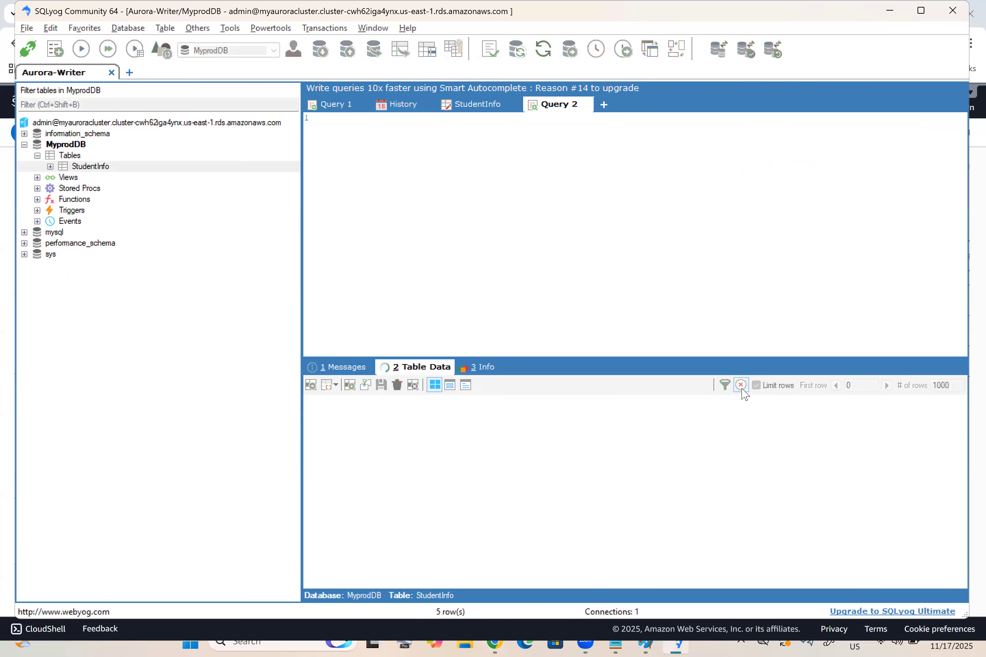
{"action": "left_click", "coordinate": [741, 386]}
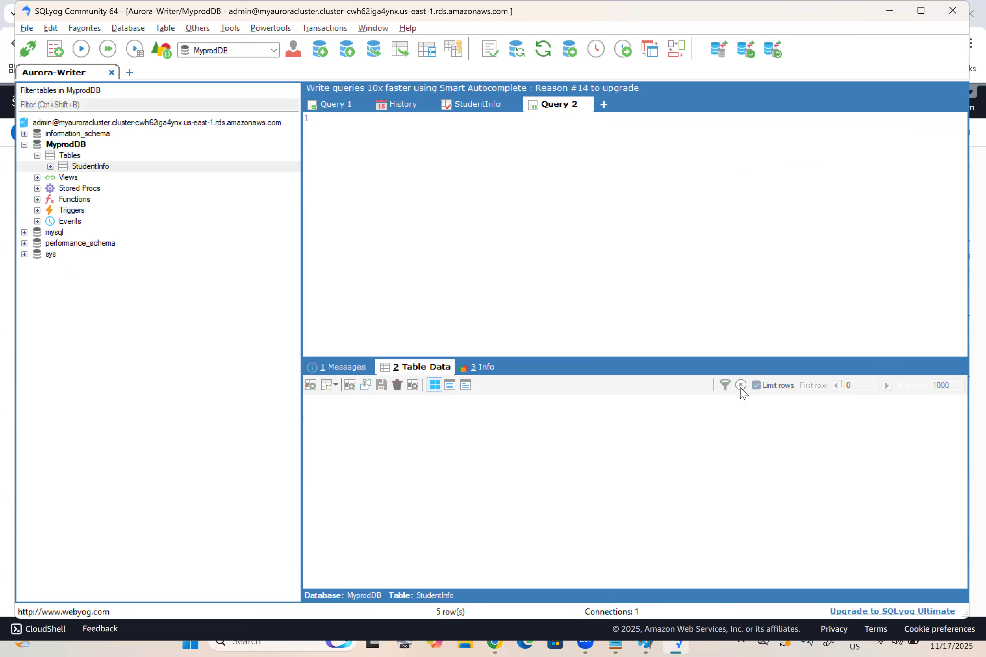
{"action": "left_click", "coordinate": [920, 11]}
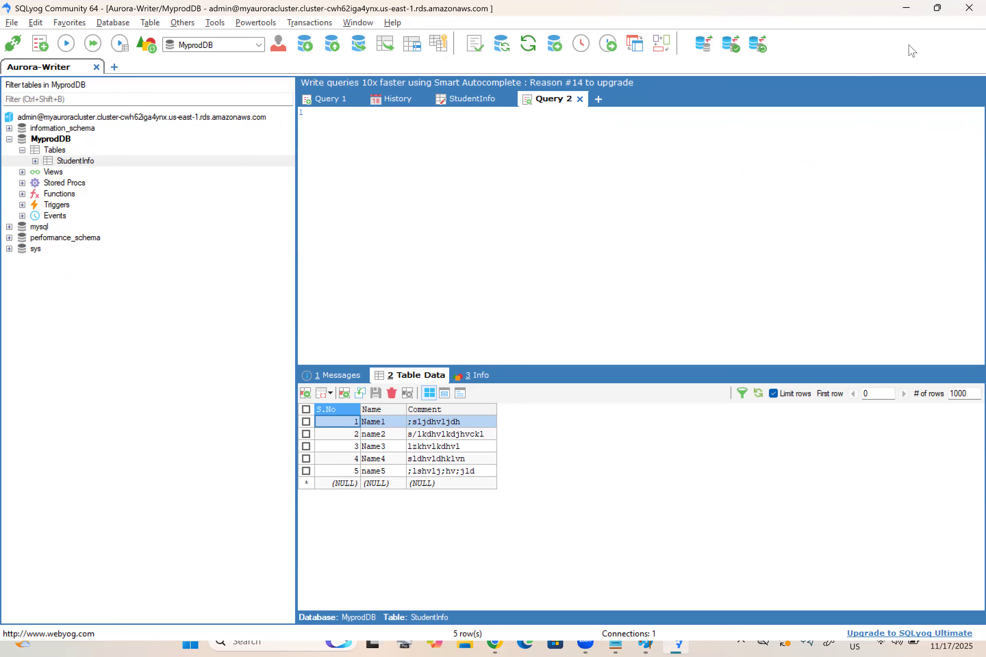
{"action": "left_click", "coordinate": [906, 11]}
{"action": "left_click", "coordinate": [675, 176]}
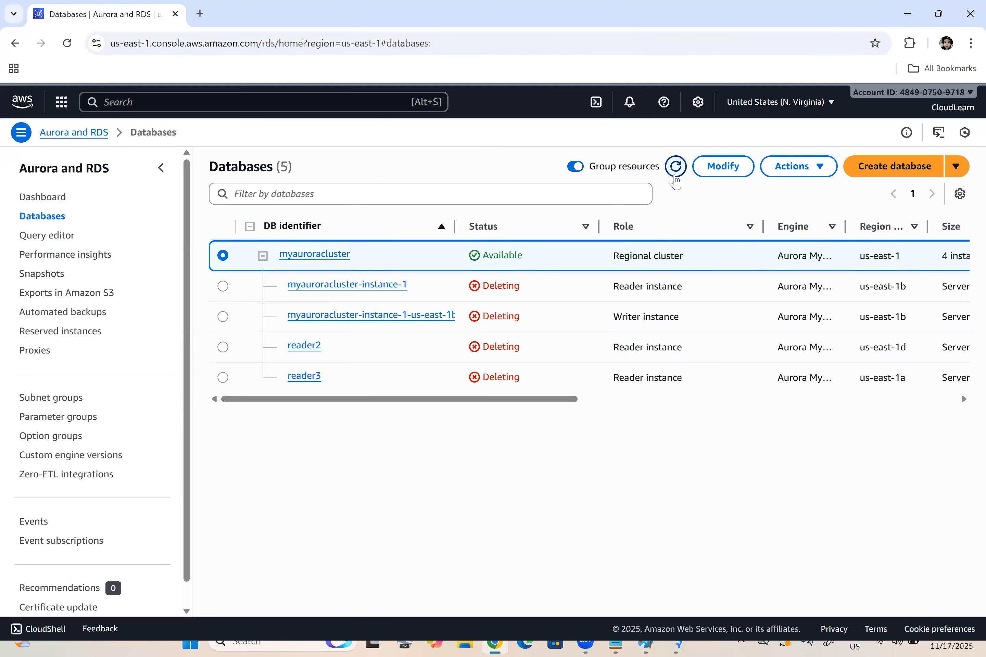
{"action": "left_click", "coordinate": [676, 170]}
- Switch to the Notepad notes and replace "the Reader2" in item 7 with "one of the reader"
{"action": "left_click", "coordinate": [615, 644]}
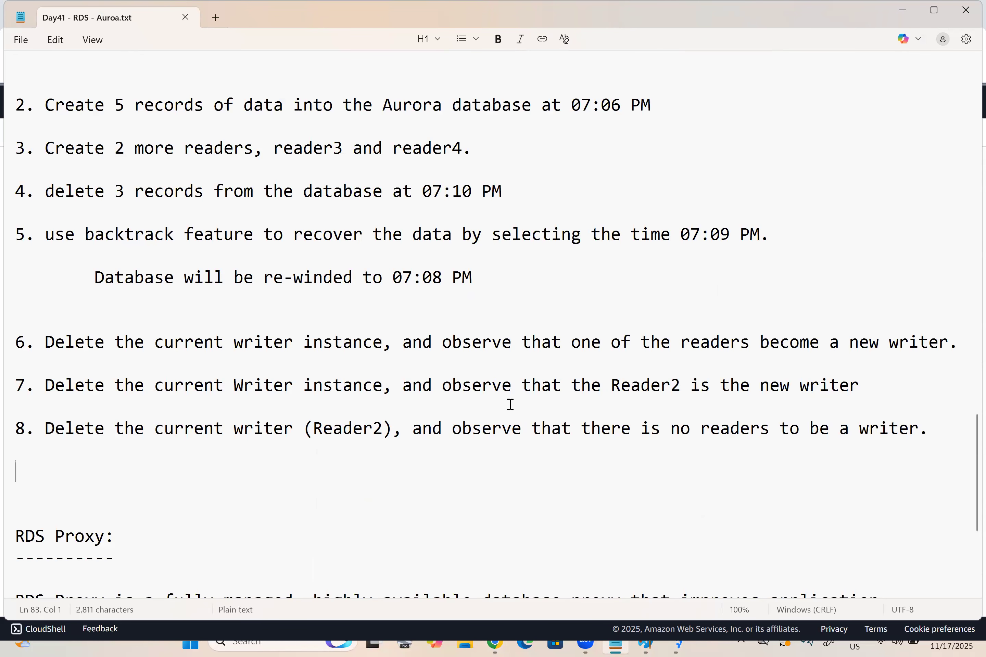
{"action": "left_click_drag", "start_coordinate": [692, 386], "coordinate": [574, 393]}
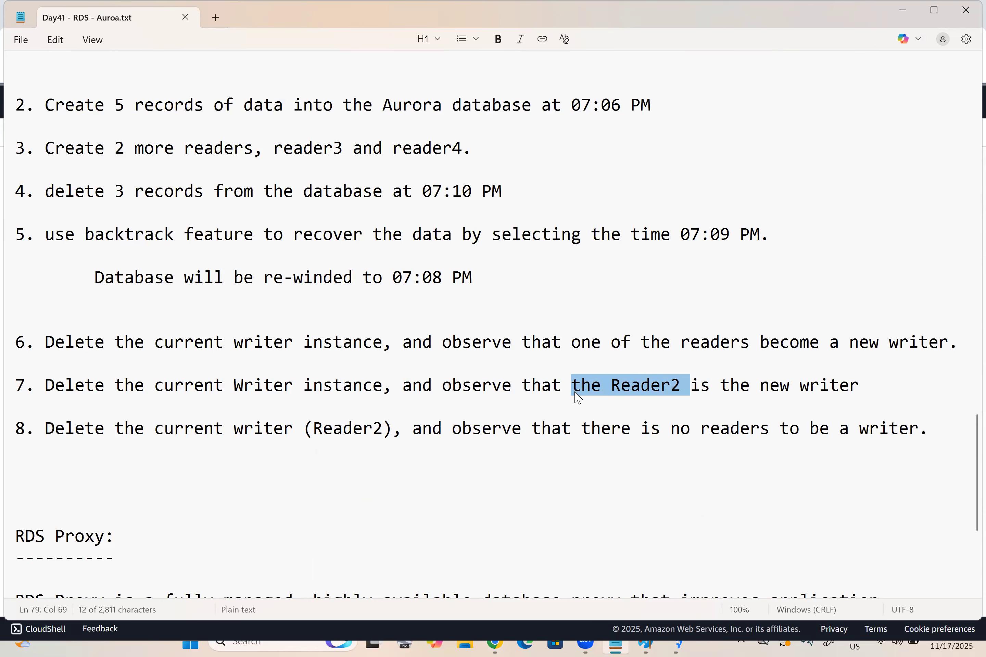
{"action": "type", "text": "one of the "}
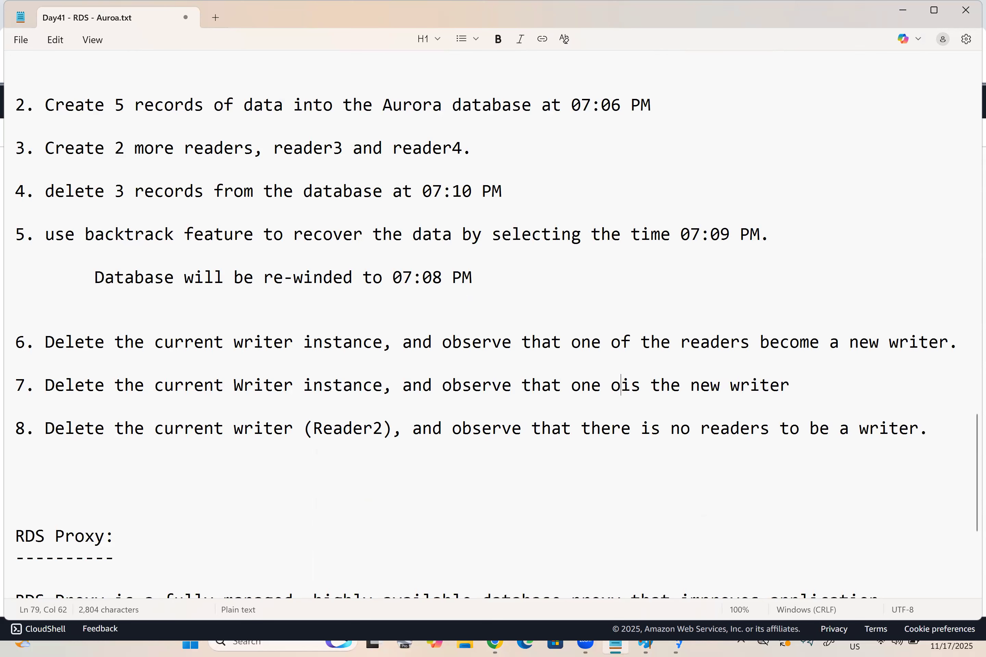
{"action": "type", "text": "reader"}
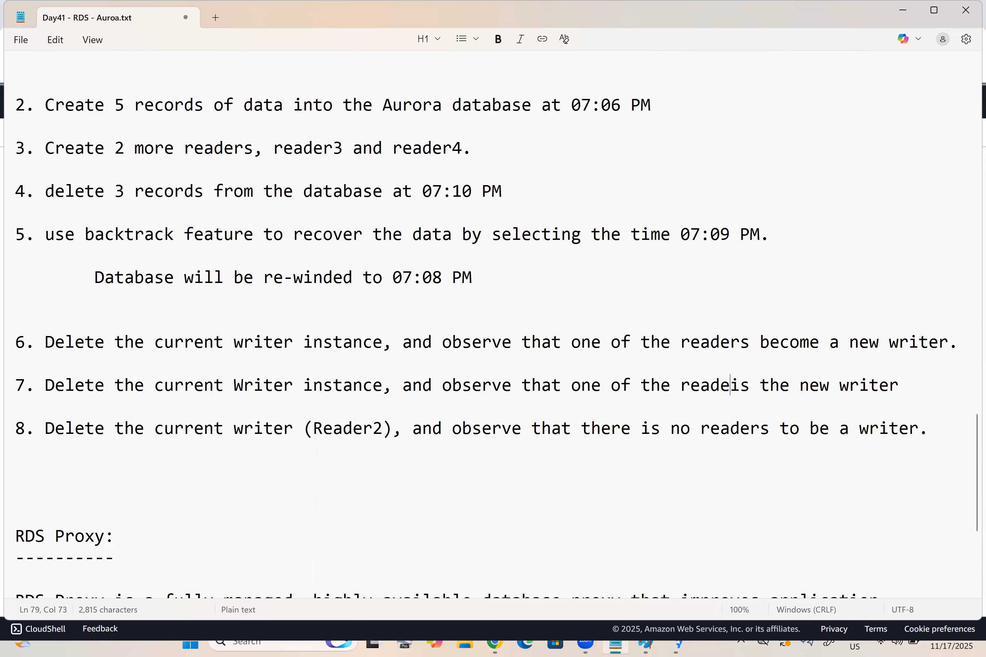
- Remove "(Reader2)" after "Delete the current writer" in item 8 of the notes
{"action": "left_click", "coordinate": [390, 429]}
{"action": "key", "text": "BackSpace"}
{"action": "key", "text": "BackSpace"}
{"action": "key", "text": "BackSpace"}
{"action": "key", "text": "BackSpace"}
{"action": "key", "text": "BackSpace"}
{"action": "key", "text": "BackSpace"}
{"action": "key", "text": "BackSpace"}
{"action": "key", "text": "BackSpace"}
{"action": "key", "text": "BackSpace"}
{"action": "key", "text": "BackSpace"}
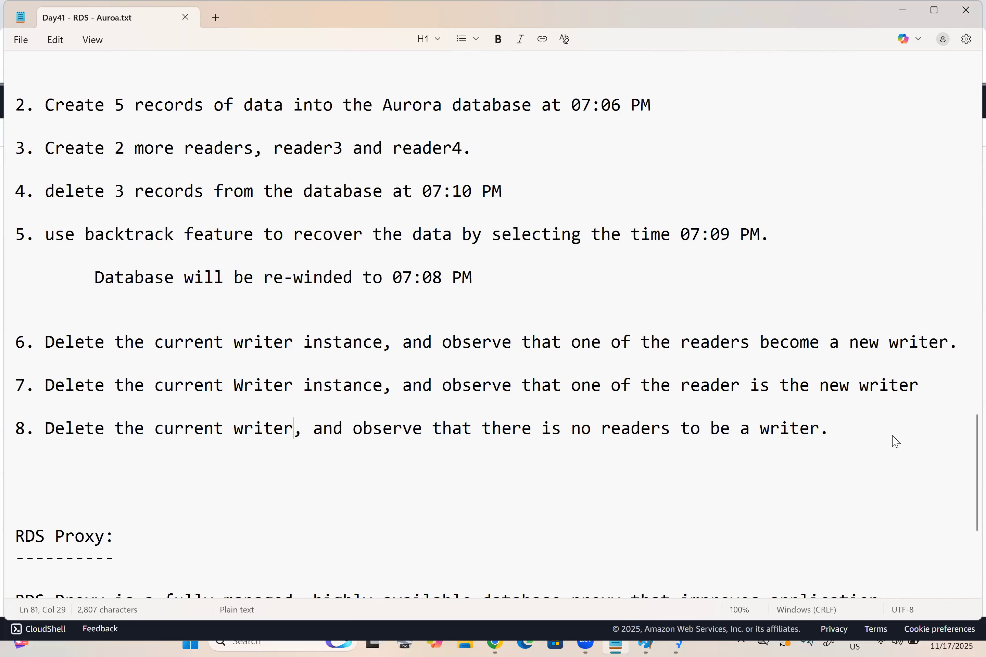
- Compare the notes with the RDS instance list, and duplicate item 7's text below it as a new item 8
{"action": "key", "text": "alt+Tab"}
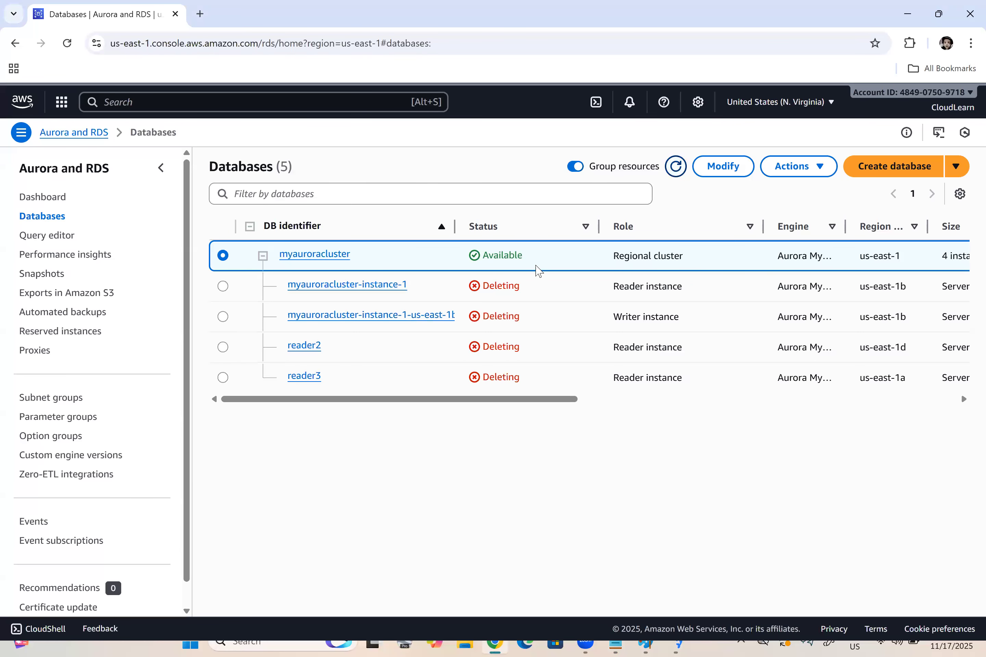
{"action": "key", "text": "alt+Tab"}
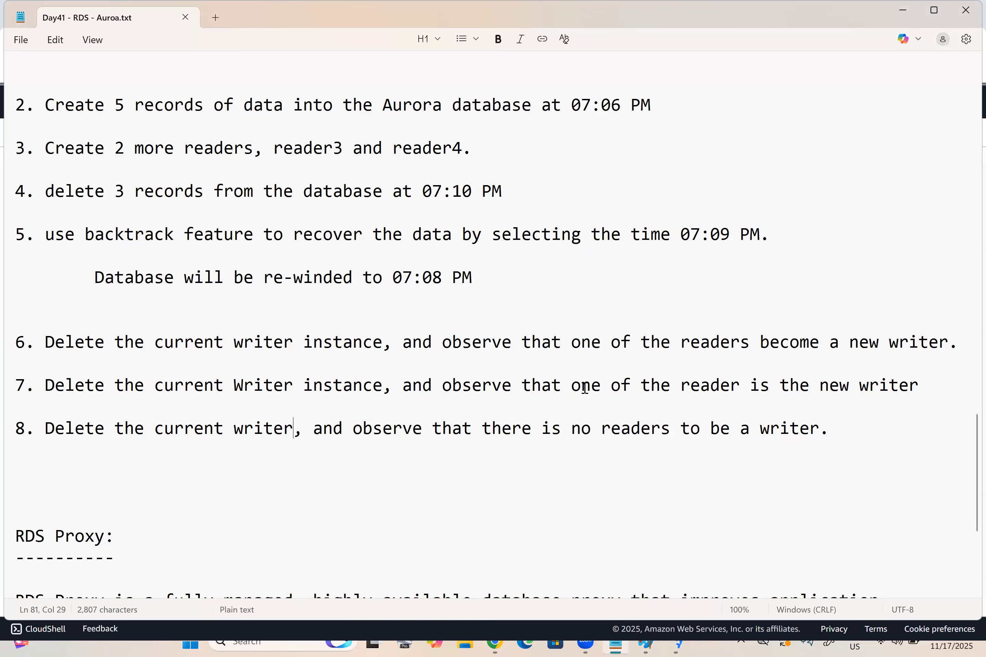
{"action": "key", "text": "alt+Tab"}
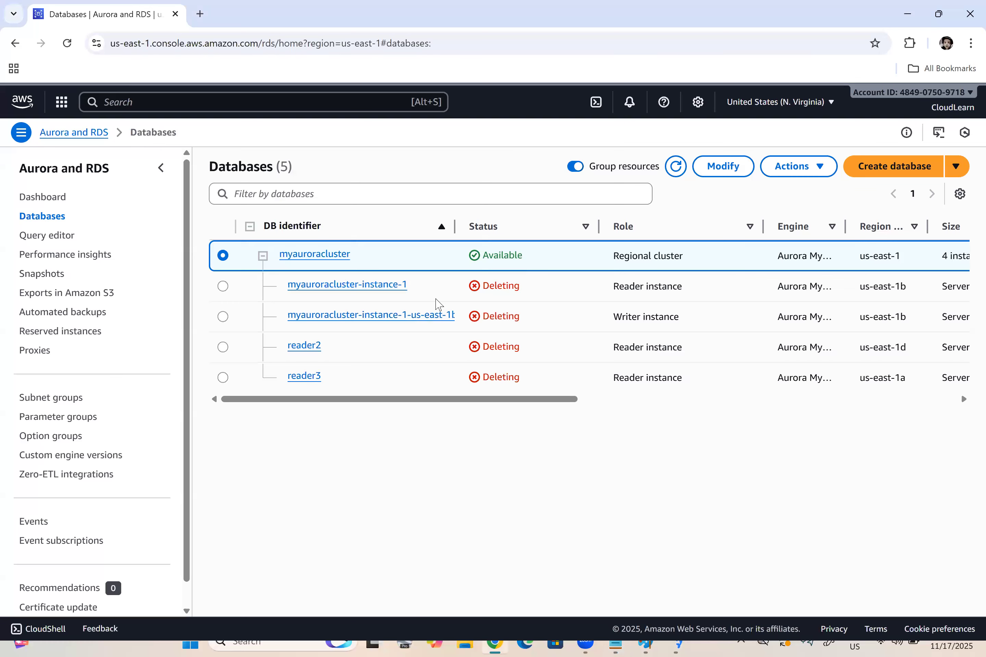
{"action": "key", "text": "alt+Tab"}
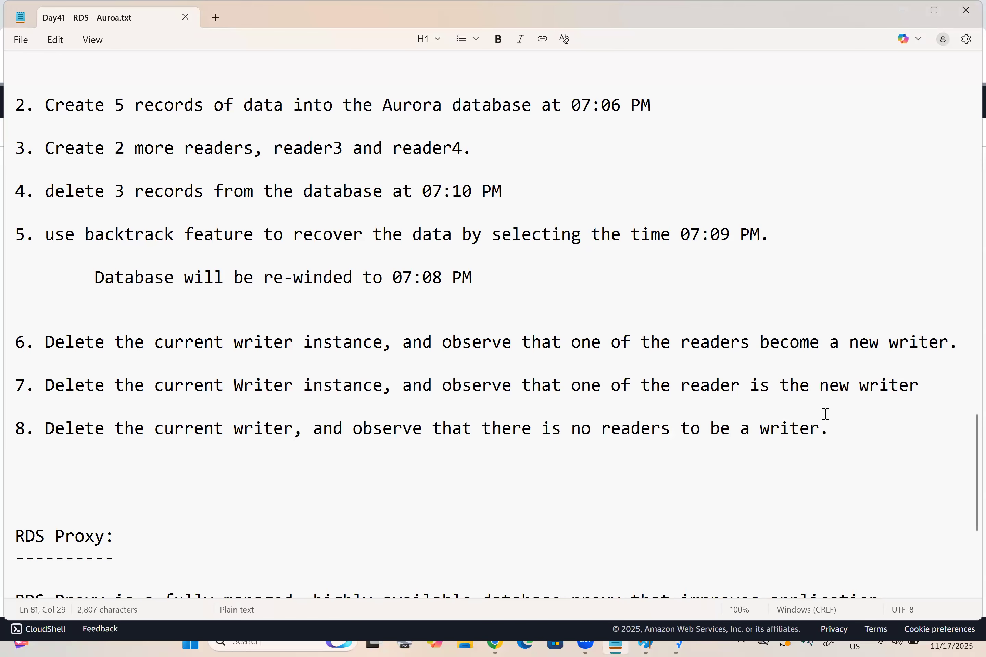
{"action": "left_click_drag", "start_coordinate": [921, 387], "coordinate": [49, 397]}
{"action": "key", "text": "ctrl+c"}
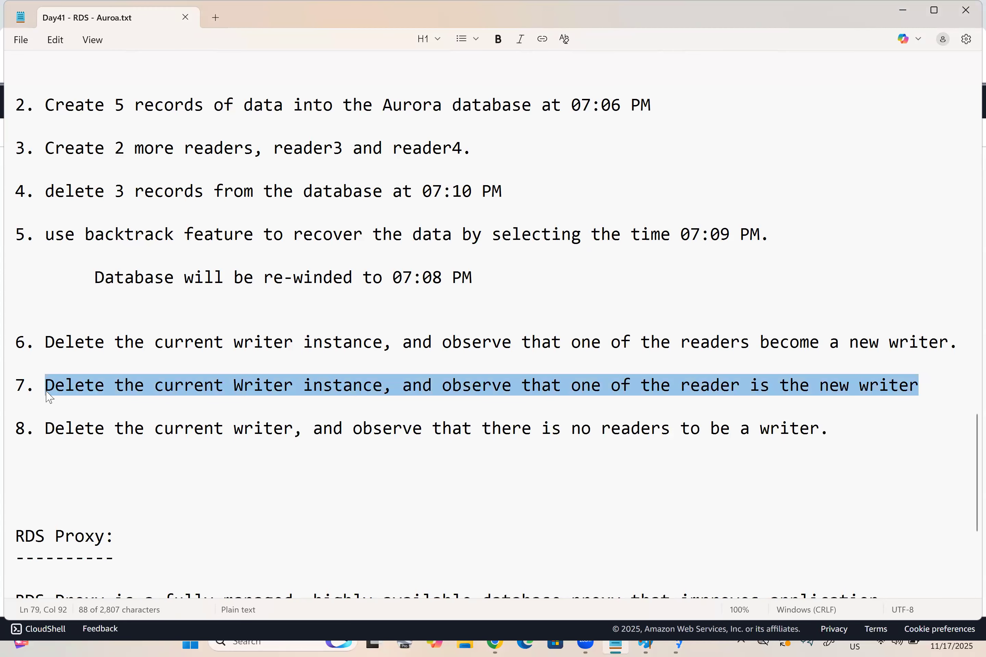
{"action": "left_click", "coordinate": [923, 387]}
{"action": "key", "text": "Return"}
{"action": "key", "text": "Return"}
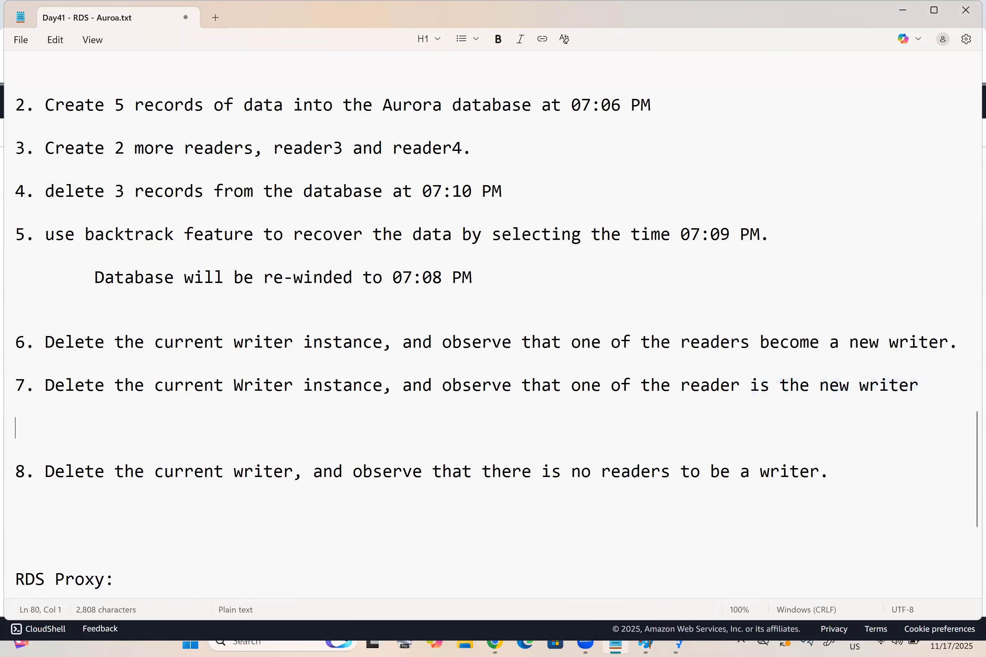
{"action": "type", "text": "8."}
{"action": "key", "text": "ctrl+v"}
- Renumber the last deletion item as 9, add blank lines after it, and save the notes
{"action": "left_click", "coordinate": [27, 469]}
{"action": "key", "text": "BackSpace"}
{"action": "type", "text": "9"}
{"action": "left_click", "coordinate": [846, 485]}
{"action": "key", "text": "Return"}
{"action": "key", "text": "Return"}
{"action": "key", "text": "ctrl+s"}
- Return to RDS and start adding a reader to myauroracluster with the DB instance identifier Reader4
{"action": "key", "text": "alt+Tab"}
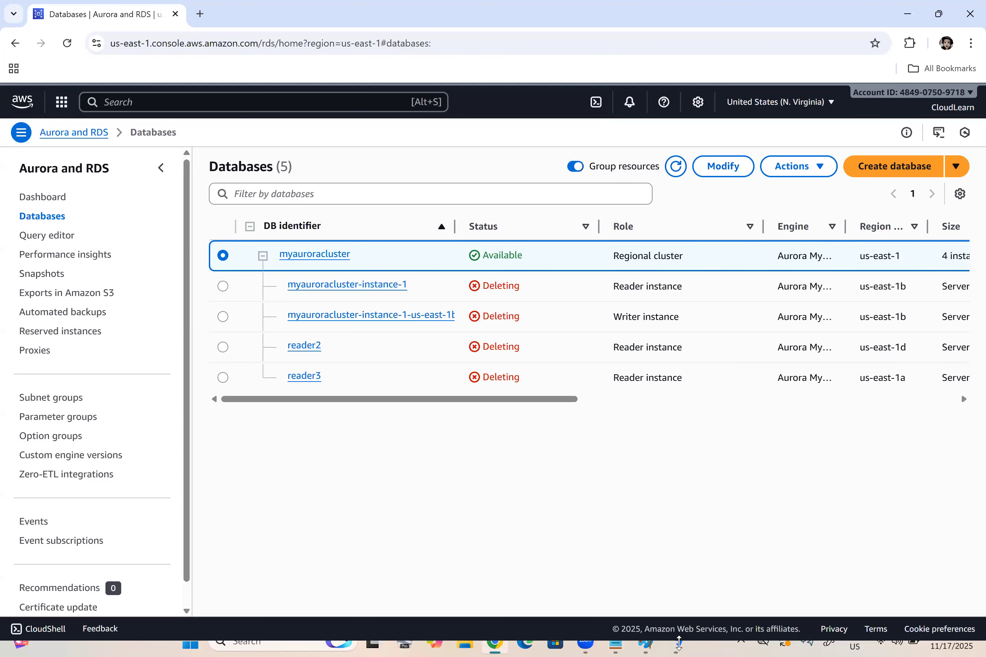
{"action": "left_click", "coordinate": [677, 643]}
{"action": "left_click", "coordinate": [804, 172]}
{"action": "left_click", "coordinate": [807, 316]}
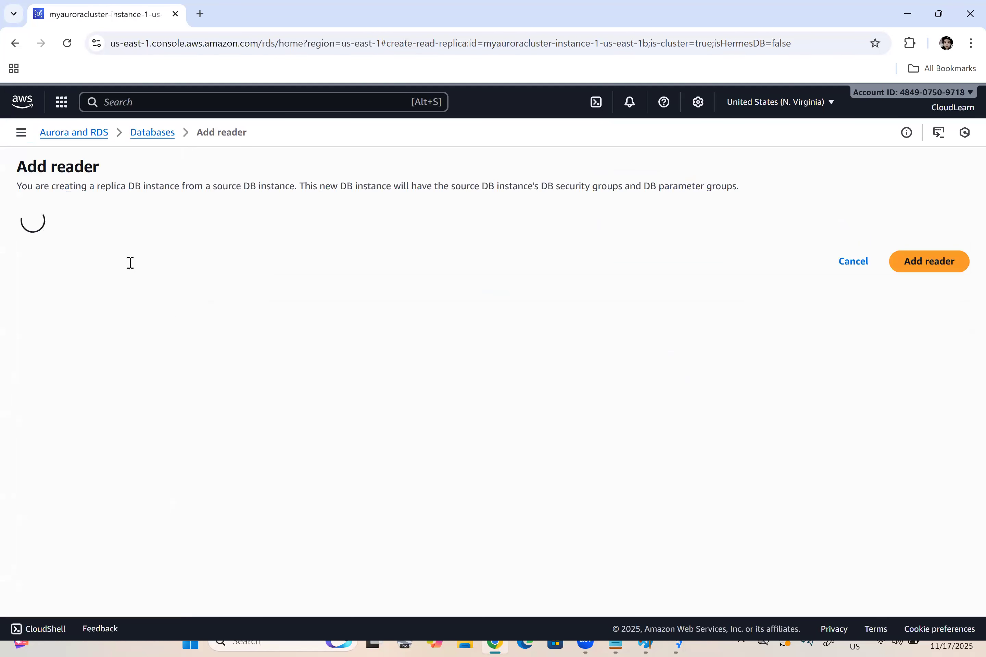
{"action": "left_click", "coordinate": [98, 355]}
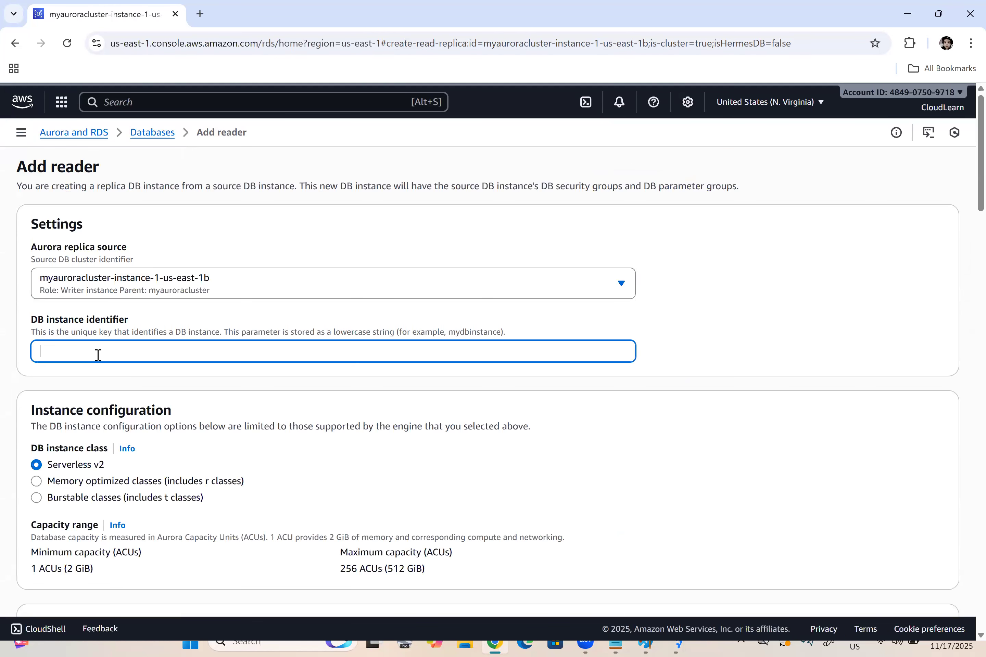
{"action": "type", "text": "Reader4"}
- Turn off auto minor version upgrade for the new reader and submit its creation, keeping the other settings at their defaults
{"action": "scroll", "coordinate": [181, 385], "scroll_direction": "down", "scroll_amount": 3}
{"action": "scroll", "coordinate": [183, 385], "scroll_direction": "down", "scroll_amount": 12}
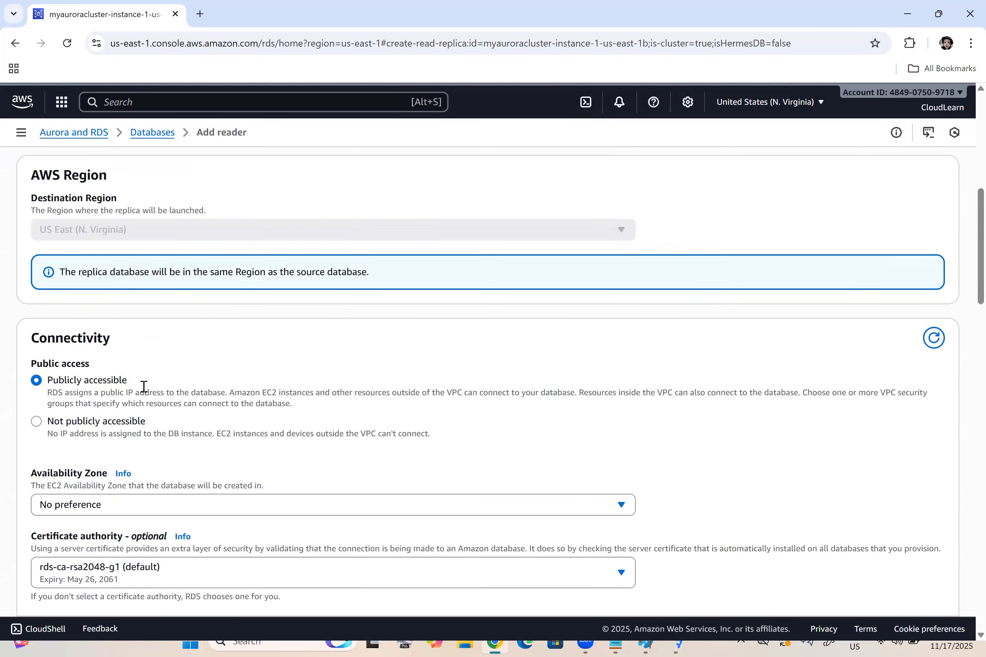
{"action": "scroll", "coordinate": [137, 346], "scroll_direction": "down", "scroll_amount": 6}
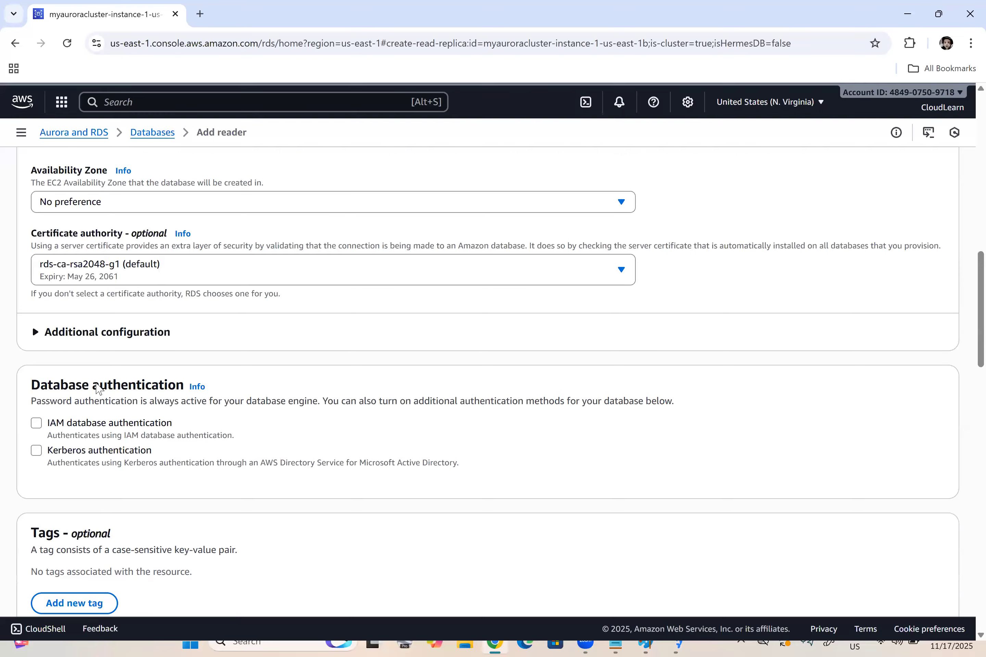
{"action": "scroll", "coordinate": [120, 443], "scroll_direction": "down", "scroll_amount": 14}
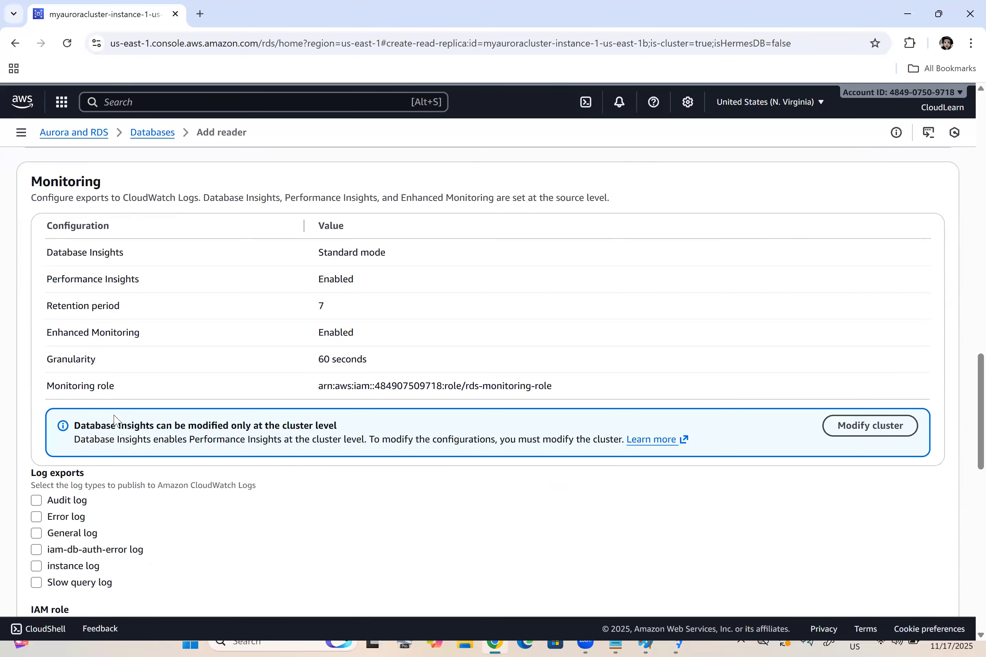
{"action": "scroll", "coordinate": [434, 545], "scroll_direction": "down", "scroll_amount": 8}
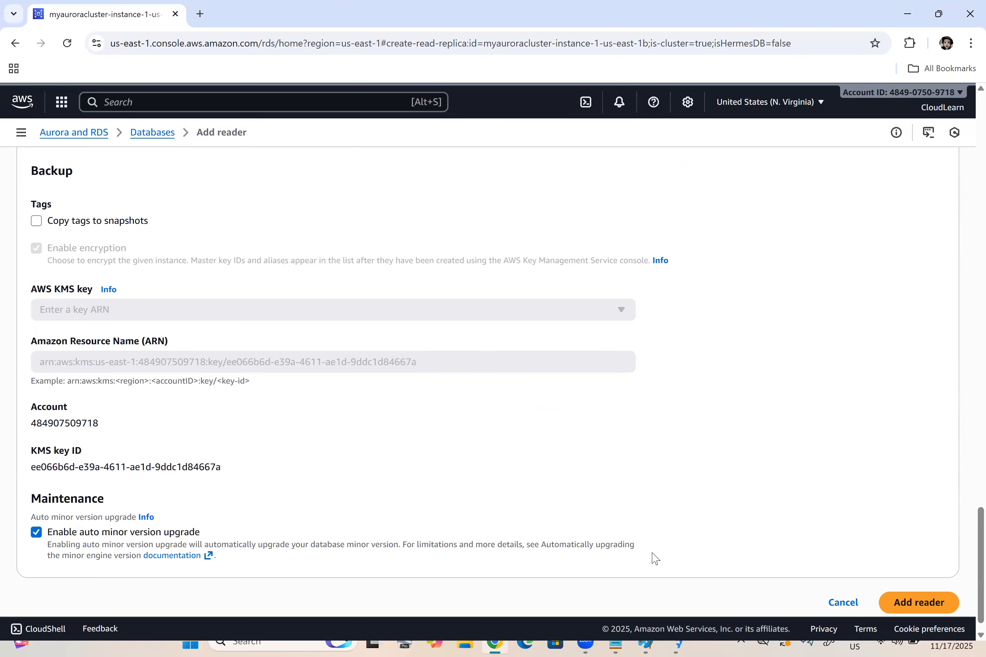
{"action": "left_click", "coordinate": [106, 539]}
{"action": "scroll", "coordinate": [584, 557], "scroll_direction": "down", "scroll_amount": 1}
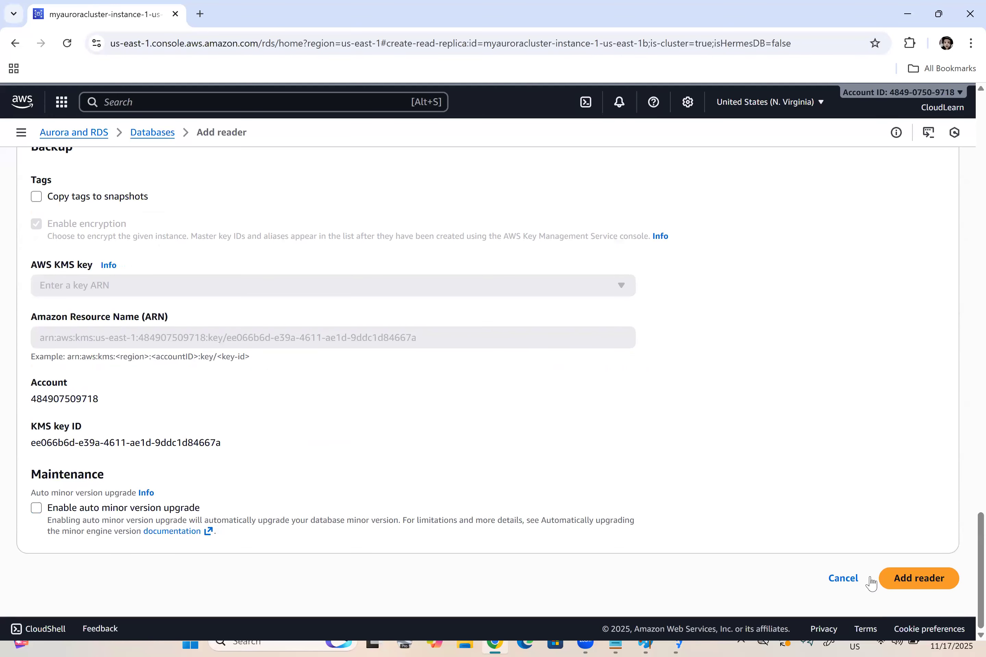
{"action": "left_click", "coordinate": [916, 582]}
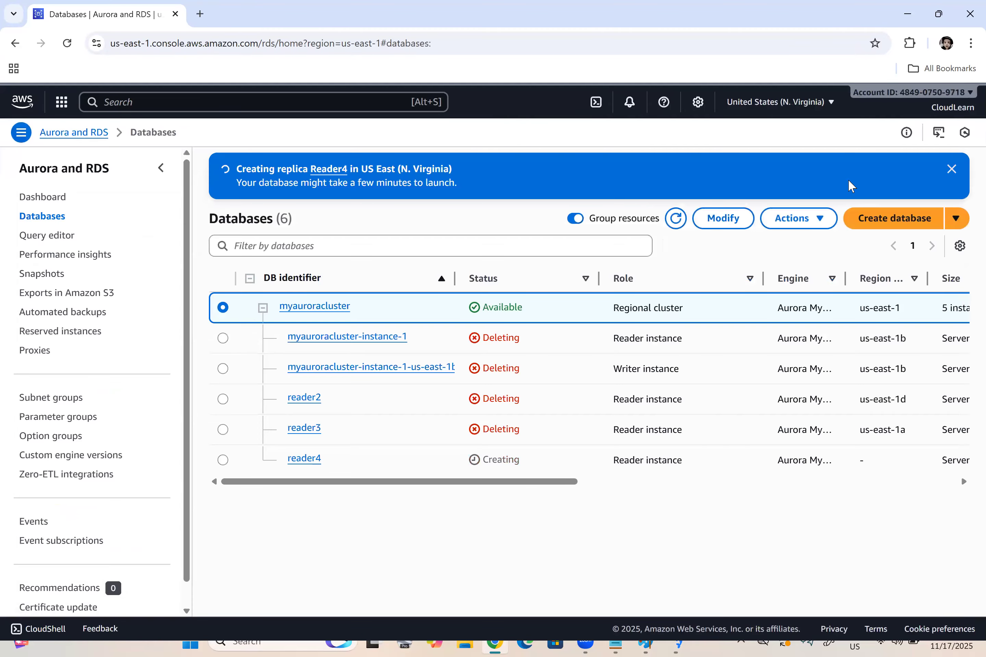
- Inspect the status and role of reader4 and its parent cluster in the database list
{"action": "double_click", "coordinate": [509, 460]}
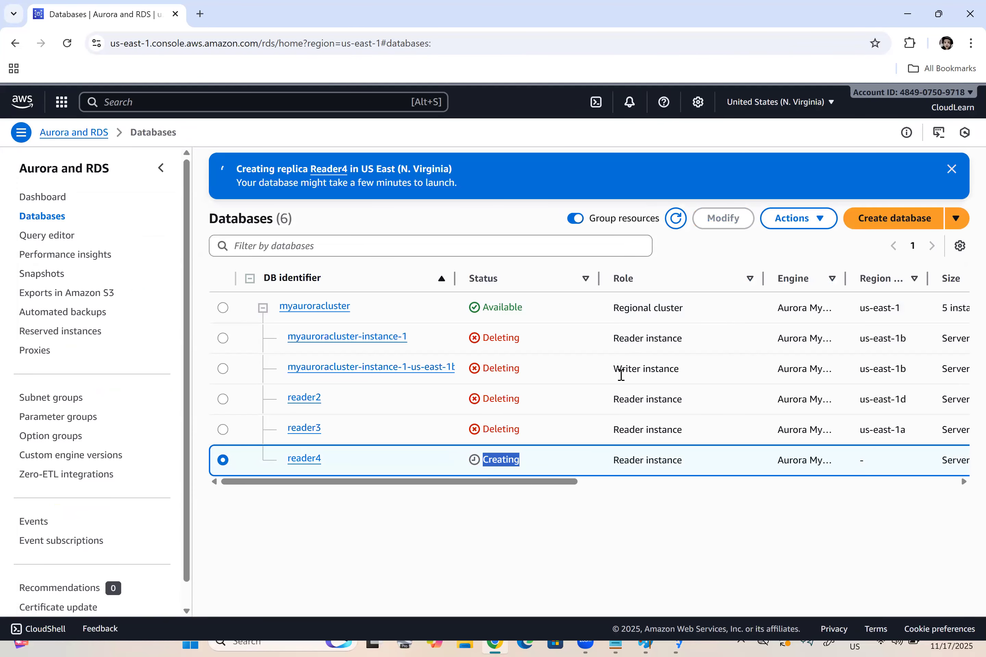
{"action": "left_click_drag", "start_coordinate": [667, 461], "coordinate": [611, 464]}
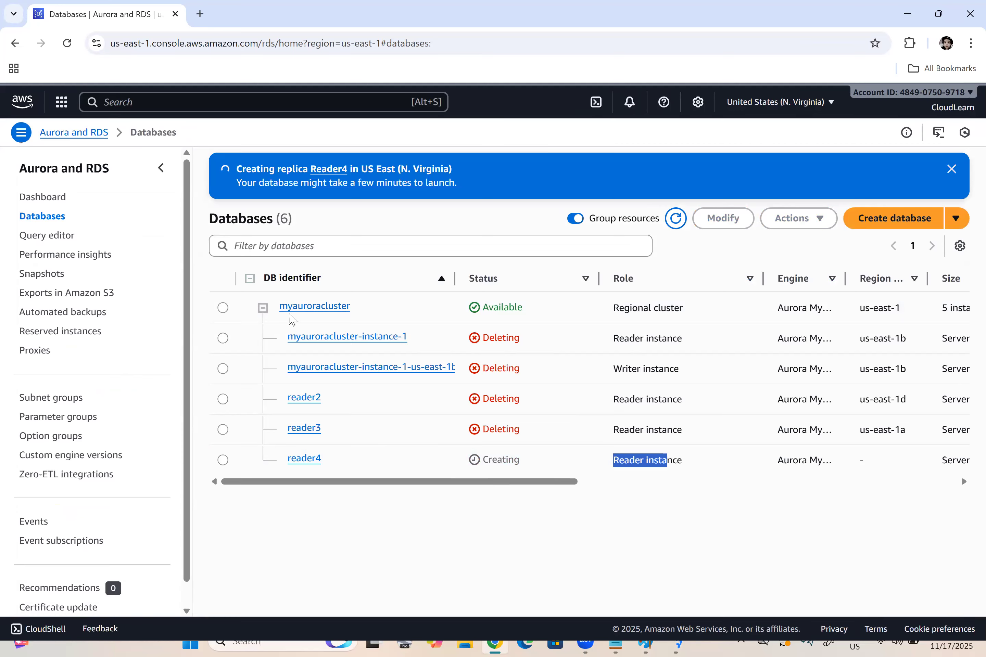
{"action": "double_click", "coordinate": [276, 318]}
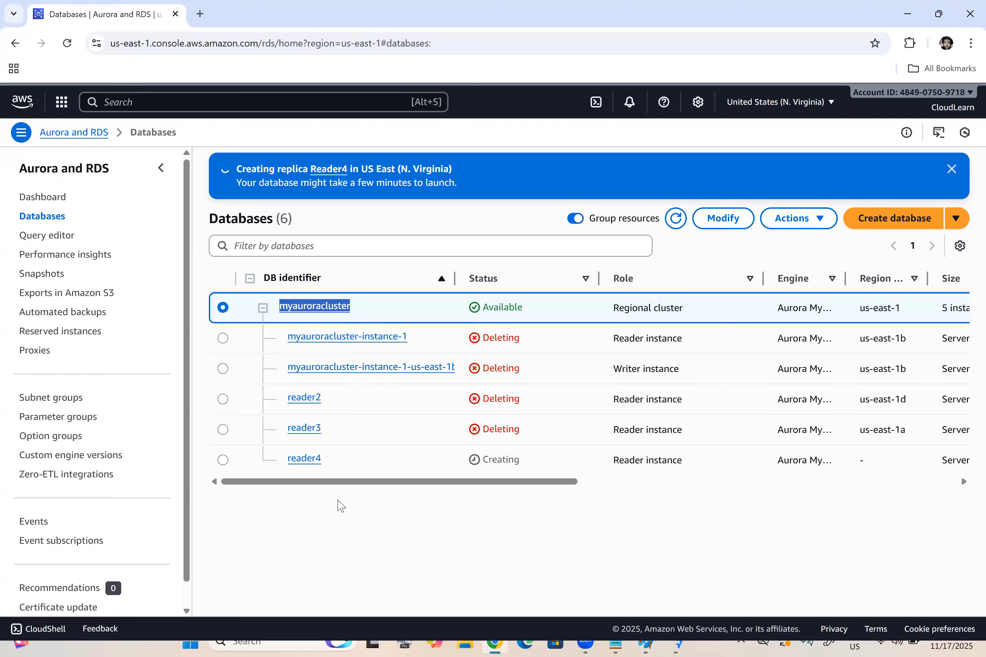
- Switch to the Notepad notes and begin item 10 with "After deleting all the datbases under aurora cluster,"
{"action": "key", "text": "alt+Tab"}
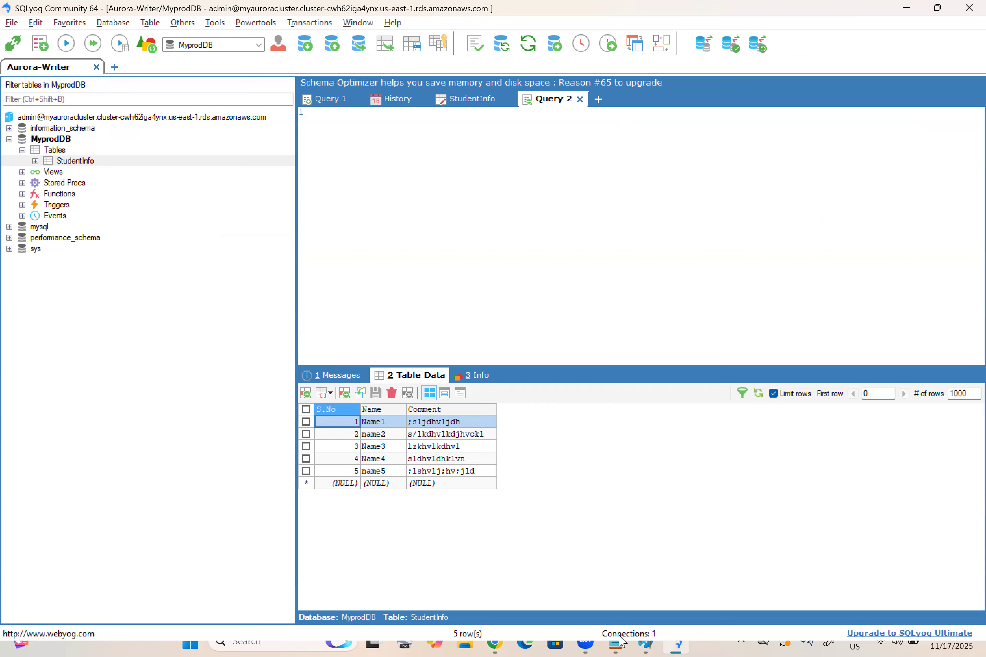
{"action": "key", "text": "alt+Tab"}
{"action": "type", "text": "10. After del"}
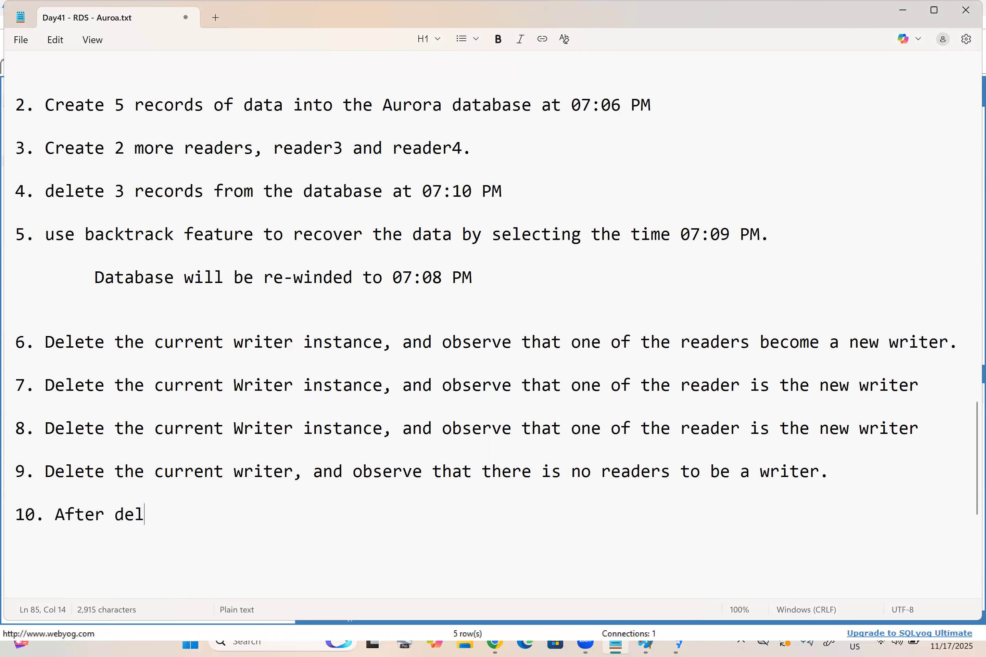
{"action": "type", "text": "eting all the"}
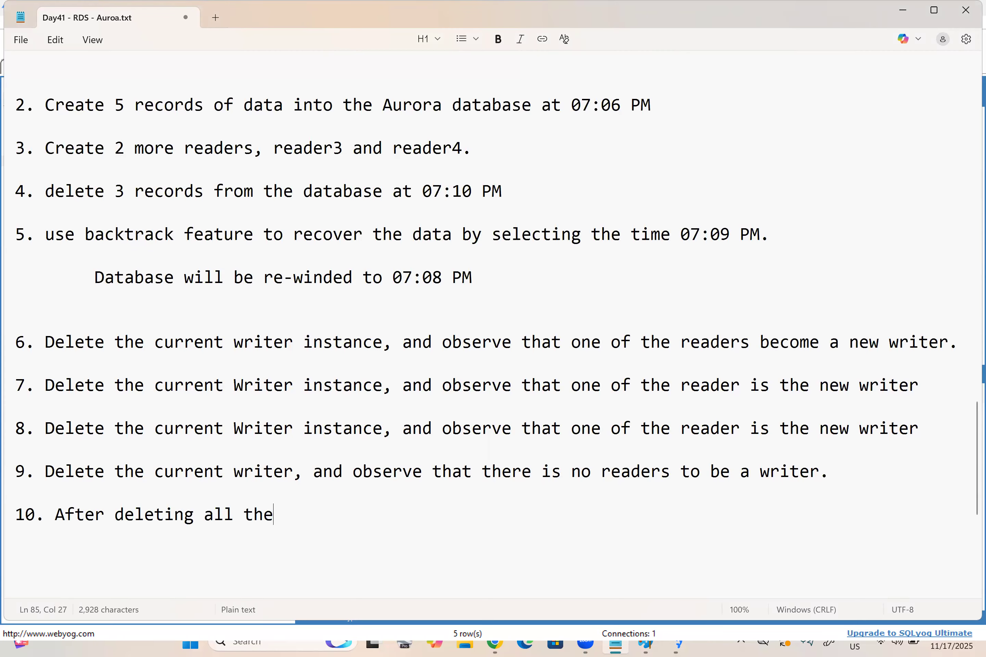
{"action": "type", "text": " datbases "}
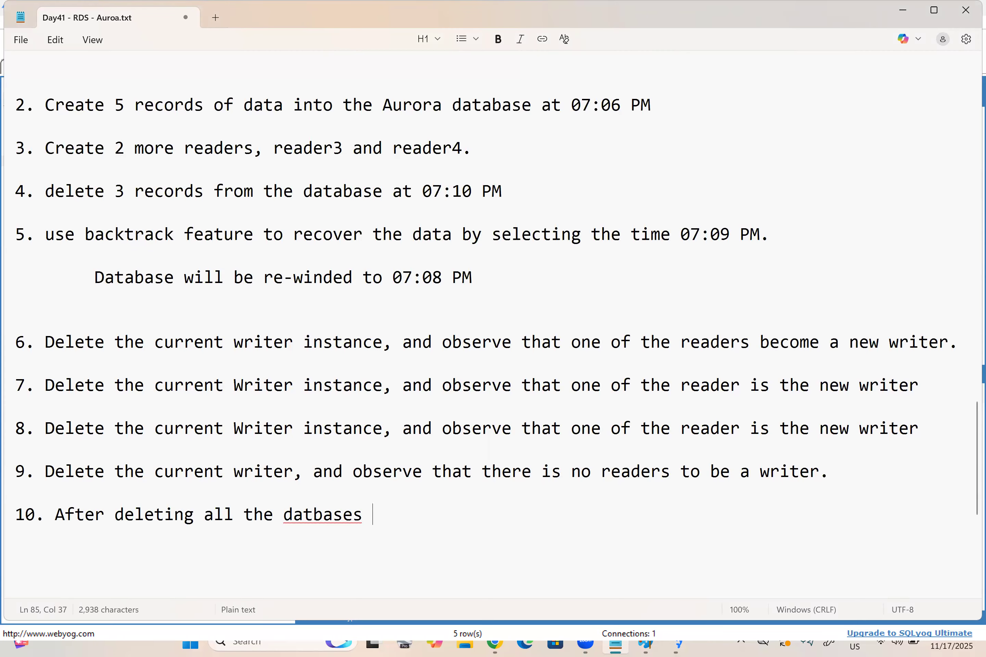
{"action": "type", "text": "under clus"}
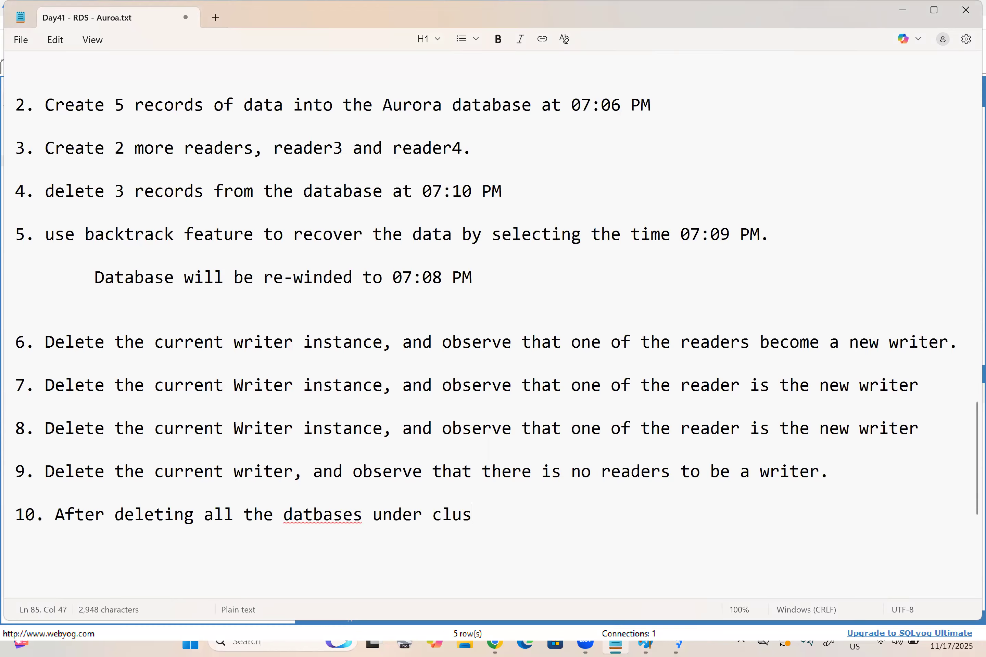
{"action": "type", "text": "ter,"}
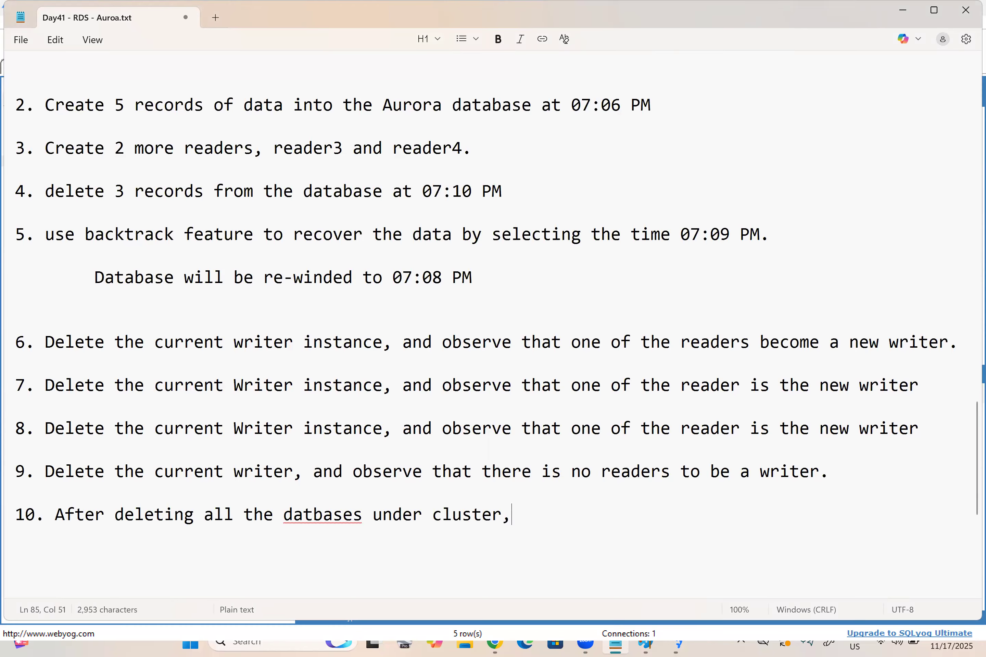
{"action": "key", "text": "shift+F10"}
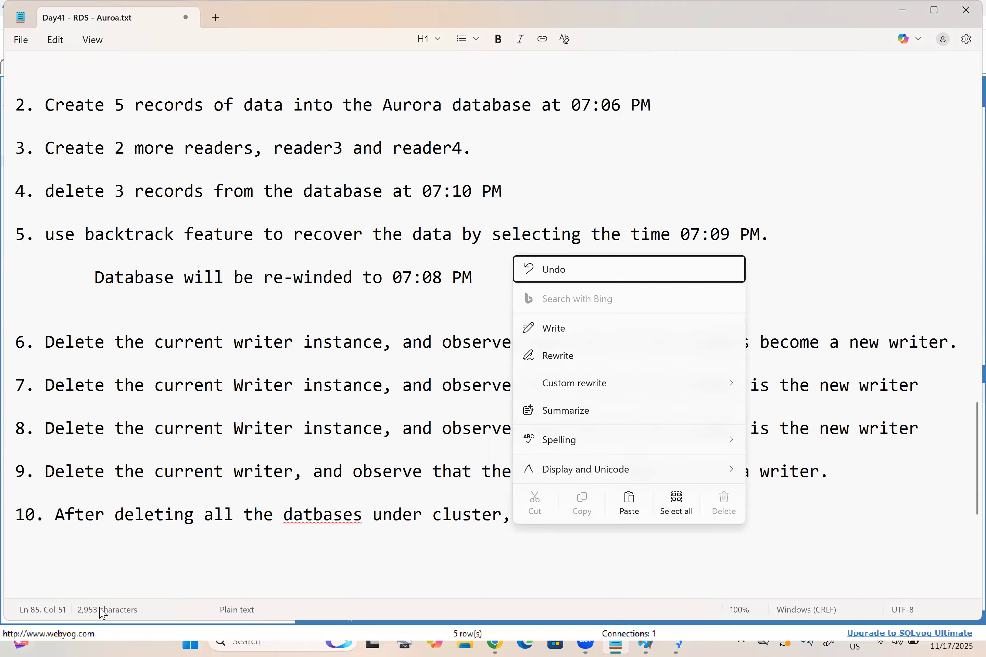
{"action": "left_click", "coordinate": [435, 521]}
{"action": "type", "text": "a"}
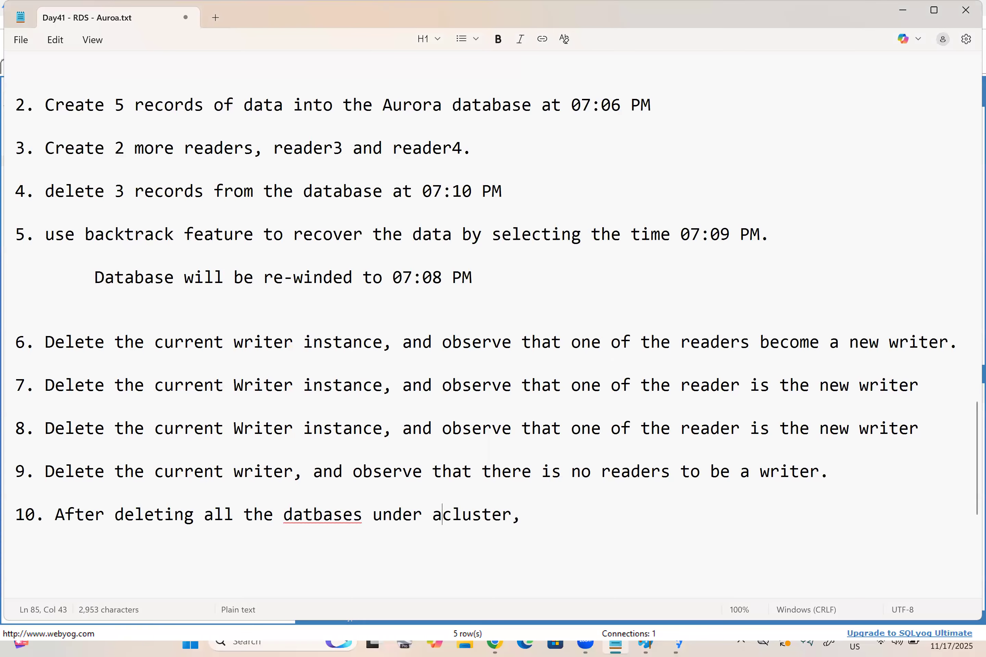
{"action": "type", "text": "urora"}
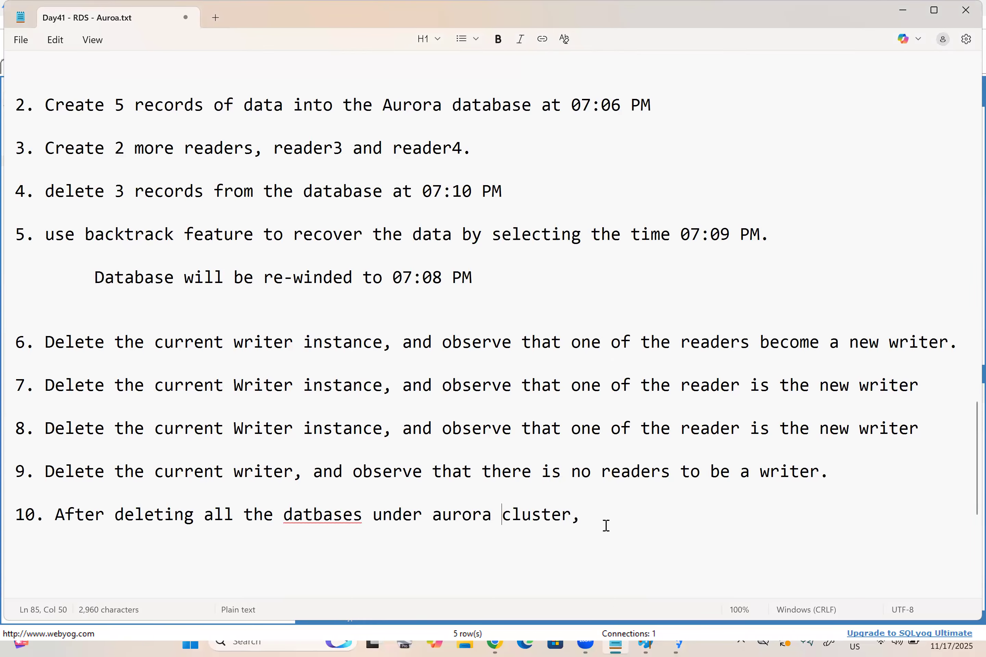
- Complete item 10 with "create a new reader and observe taht it will be a new writer."
{"action": "type", "text": "create a new reader and observe."}
{"action": "key", "text": "BackSpace"}
{"action": "type", "text": "taht it will "}
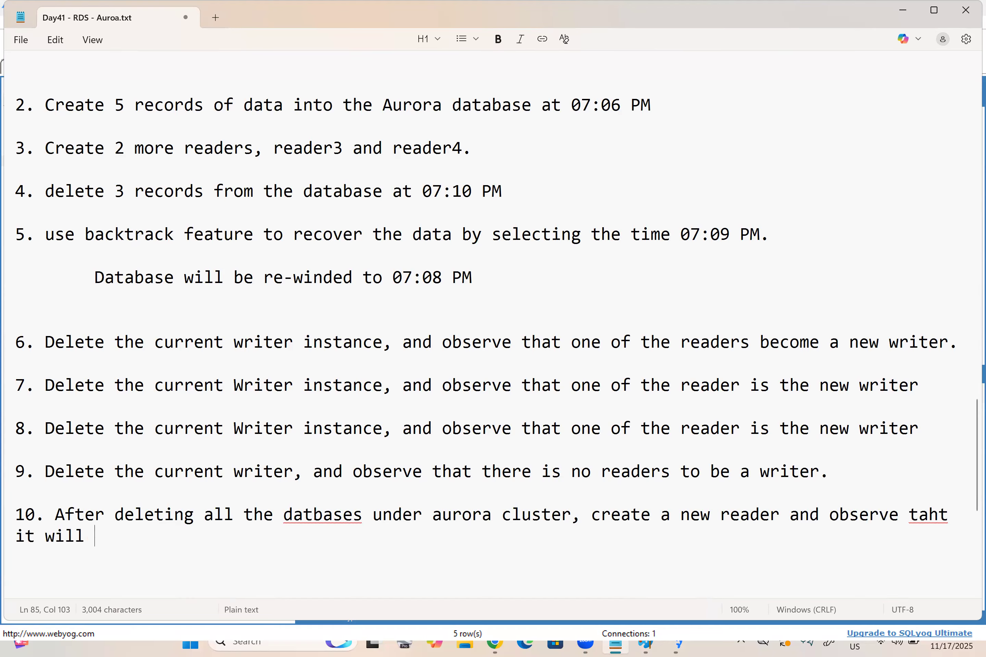
{"action": "type", "text": "be a new writer."}
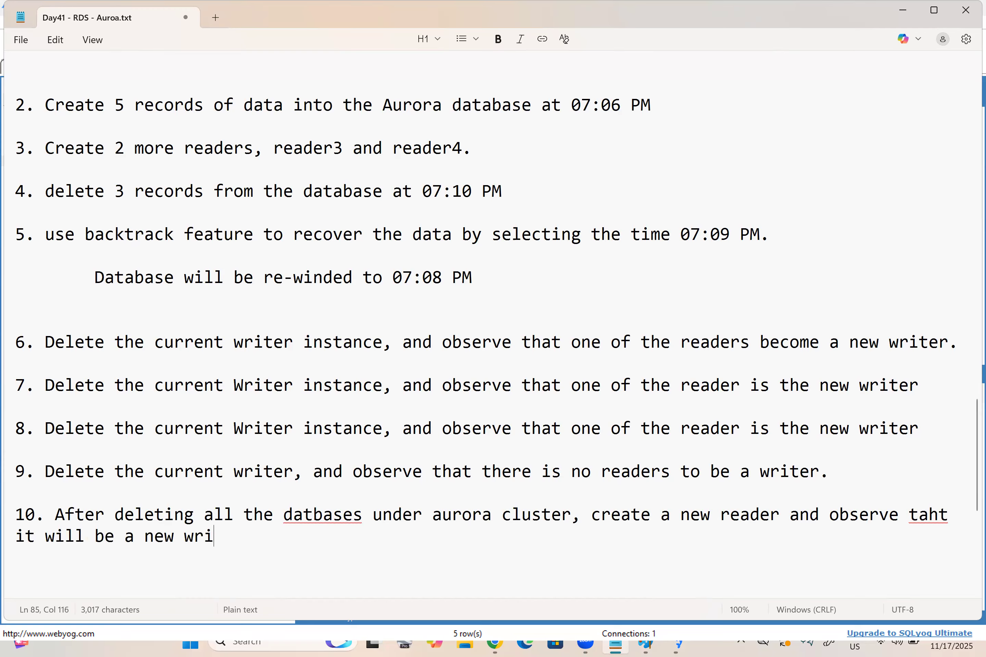
- Add item 11 after a blank line, reading "Delete the last writer, and cluster also to cleanup."
{"action": "key", "text": "Return"}
{"action": "key", "text": "Return"}
{"action": "type", "text": "11. Delet"}
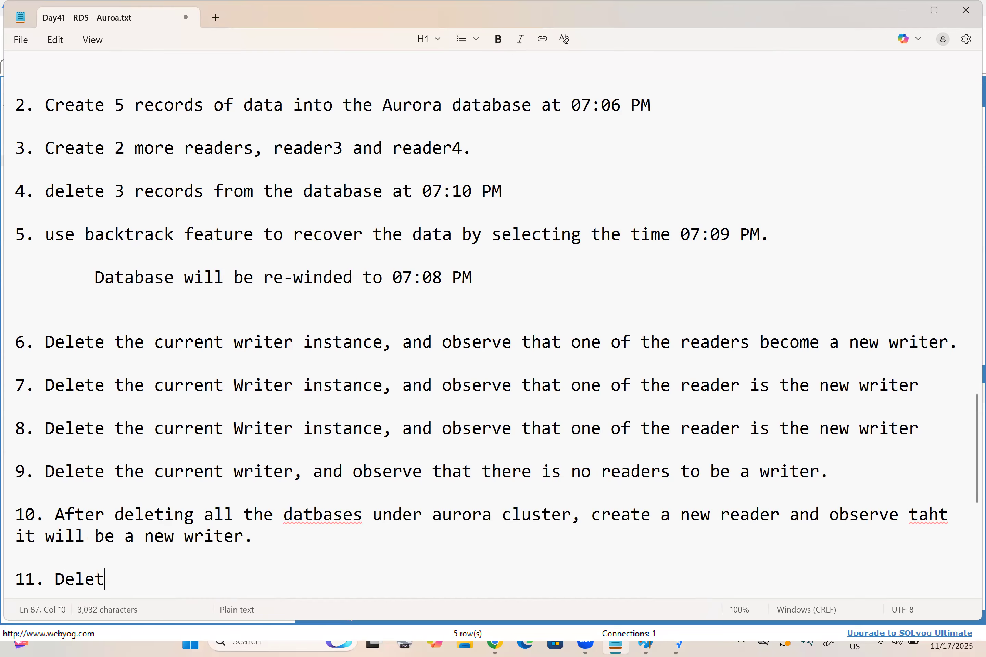
{"action": "type", "text": "e the last wri"}
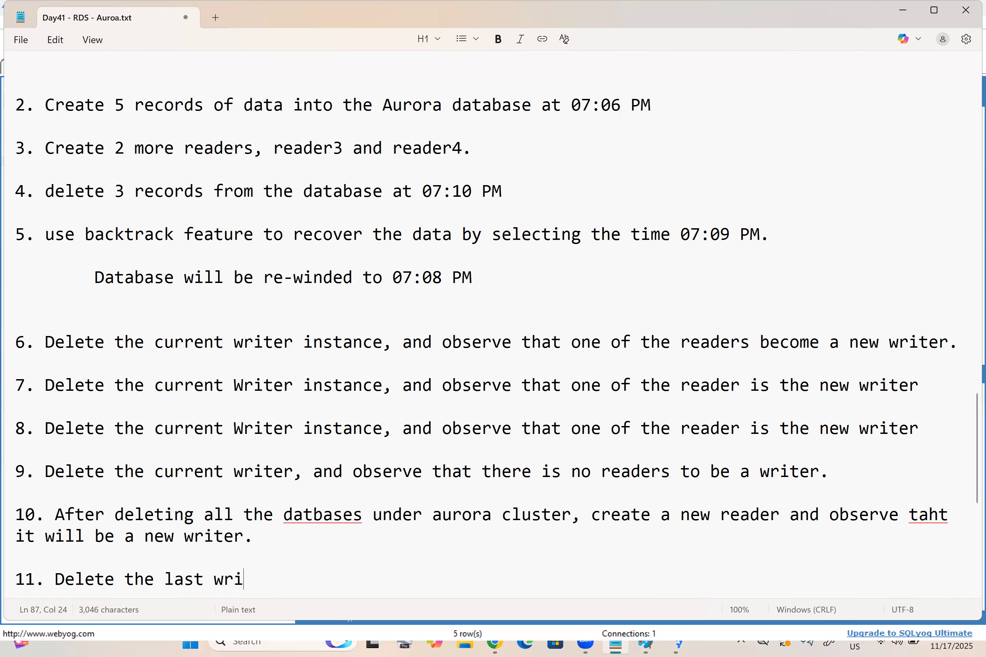
{"action": "type", "text": "ter, and"}
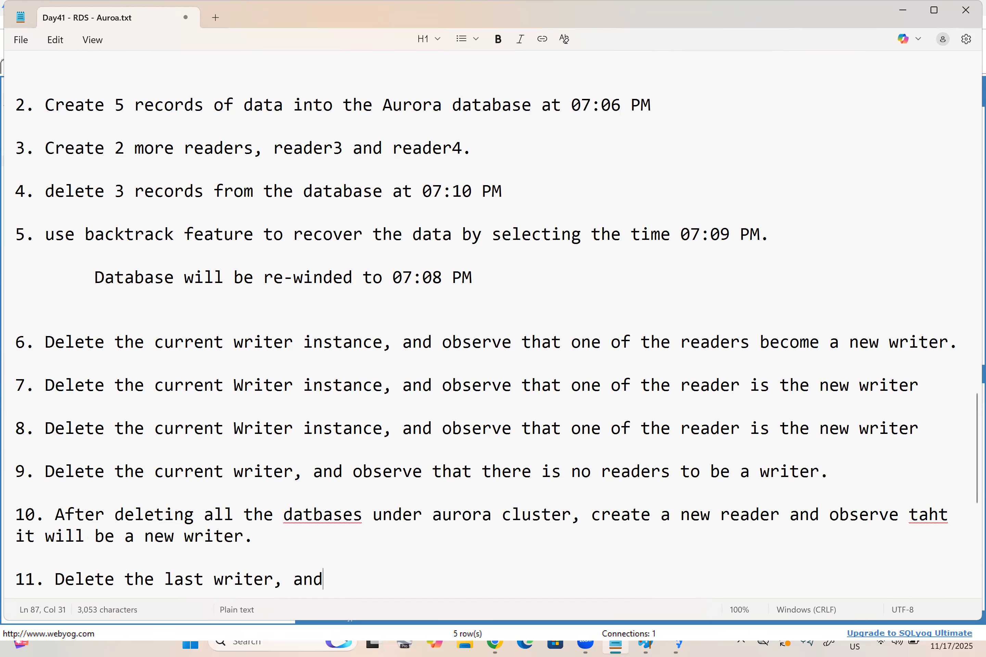
{"action": "type", "text": " cluster also to cleanup."}
{"action": "key", "text": "Return"}
{"action": "key", "text": "Return"}
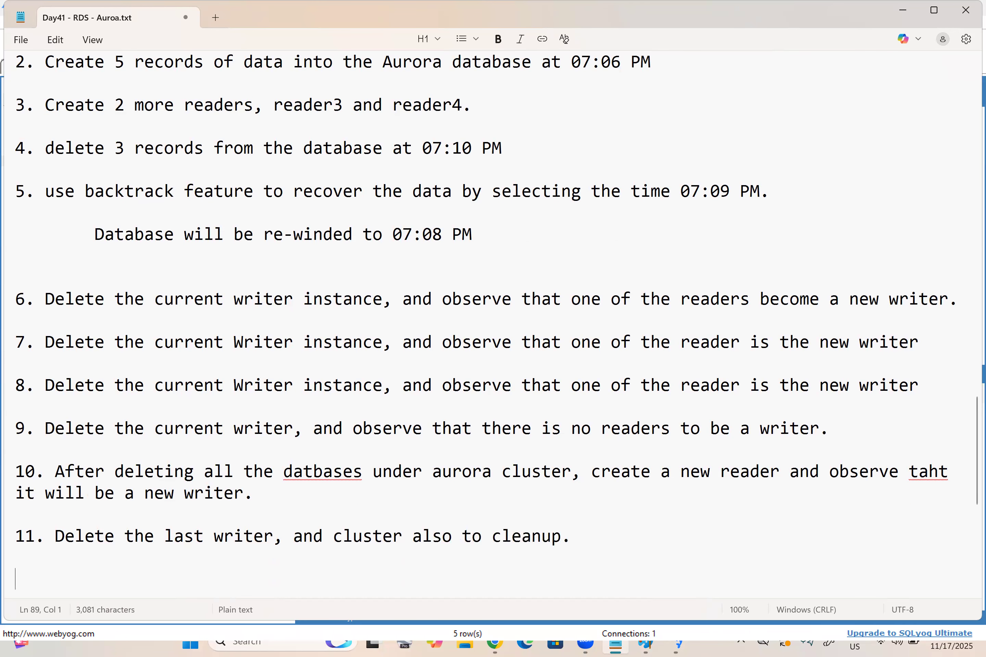
- Return to the RDS database list in Chrome and check the role of reader4 and its parent cluster
{"action": "left_click", "coordinate": [634, 629]}
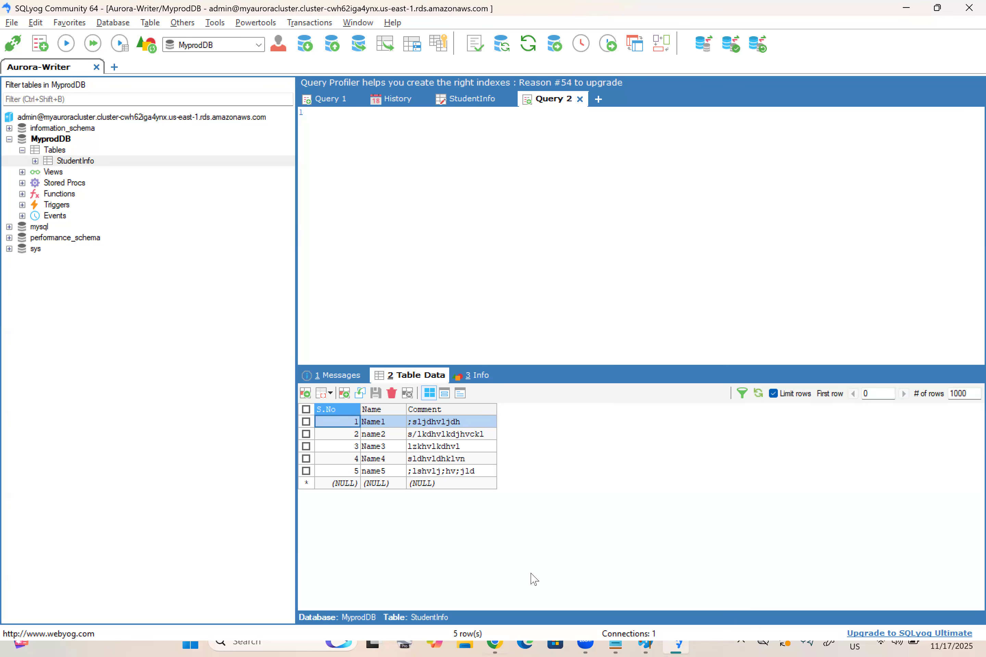
{"action": "key", "text": "alt+Tab"}
{"action": "left_click_drag", "start_coordinate": [614, 461], "coordinate": [680, 461]}
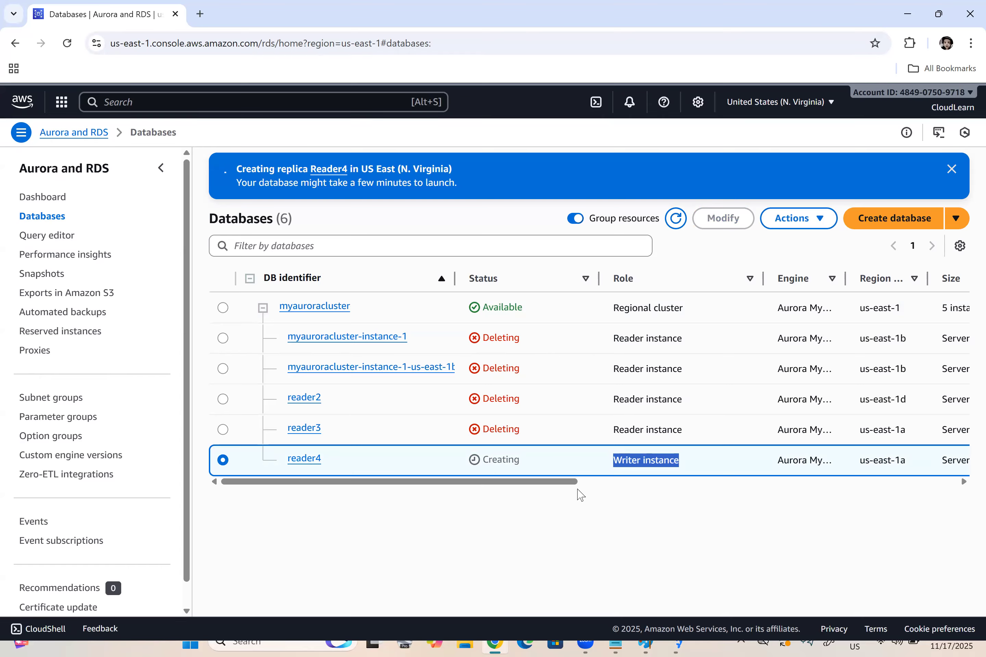
{"action": "left_click", "coordinate": [223, 307]}
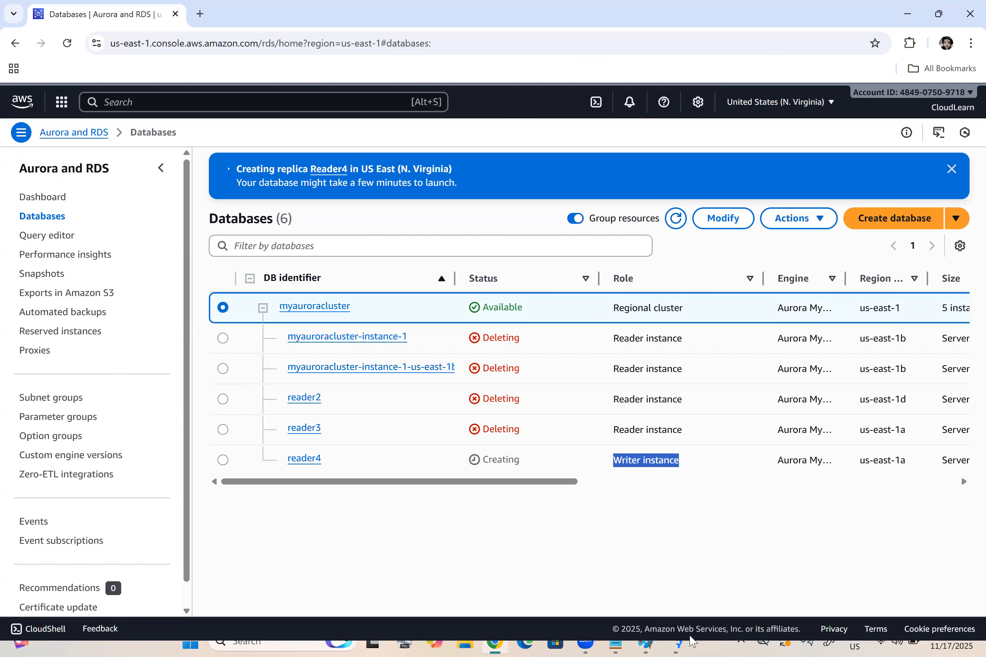
- Switch to SQLyog and refresh the StudentInfo table data to test the connection through the cluster endpoint, closing any resulting dialog
{"action": "mouse_move", "coordinate": [677, 642]}
{"action": "left_click", "coordinate": [670, 594]}
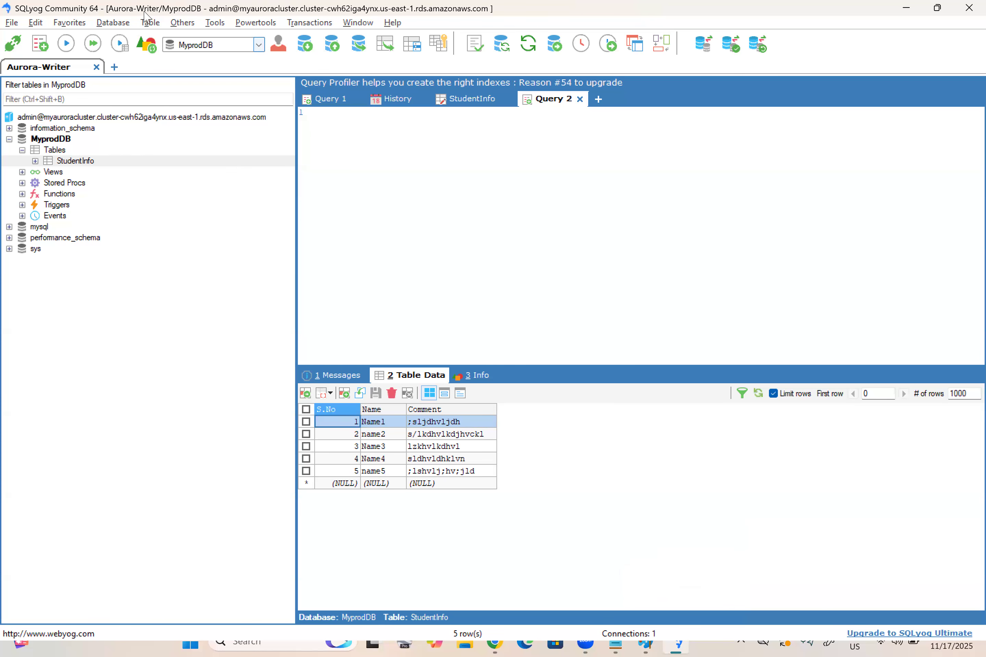
{"action": "left_click", "coordinate": [759, 394]}
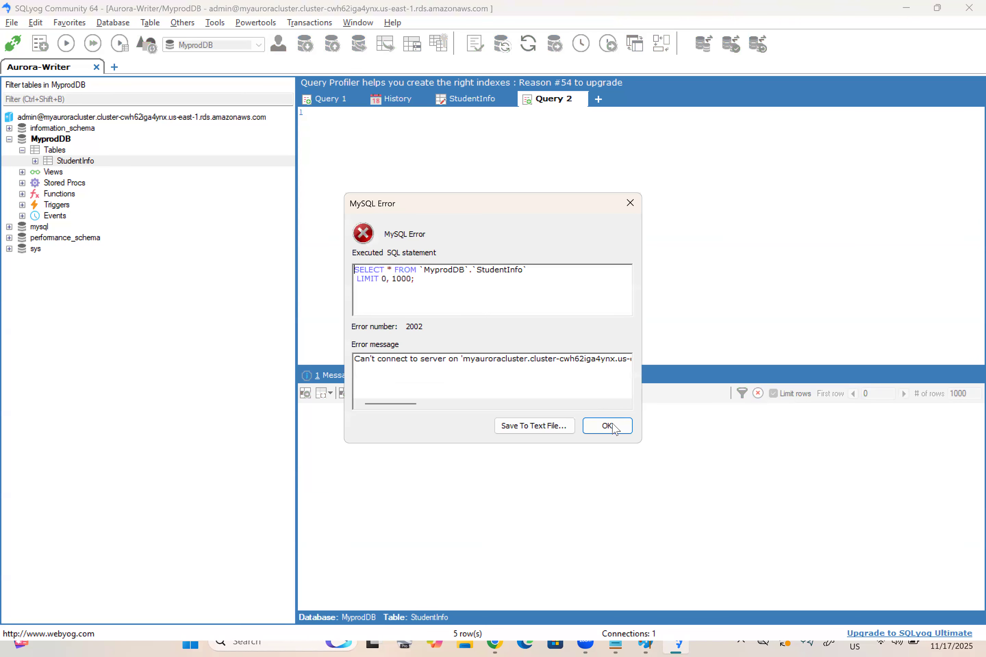
{"action": "left_click", "coordinate": [607, 426]}
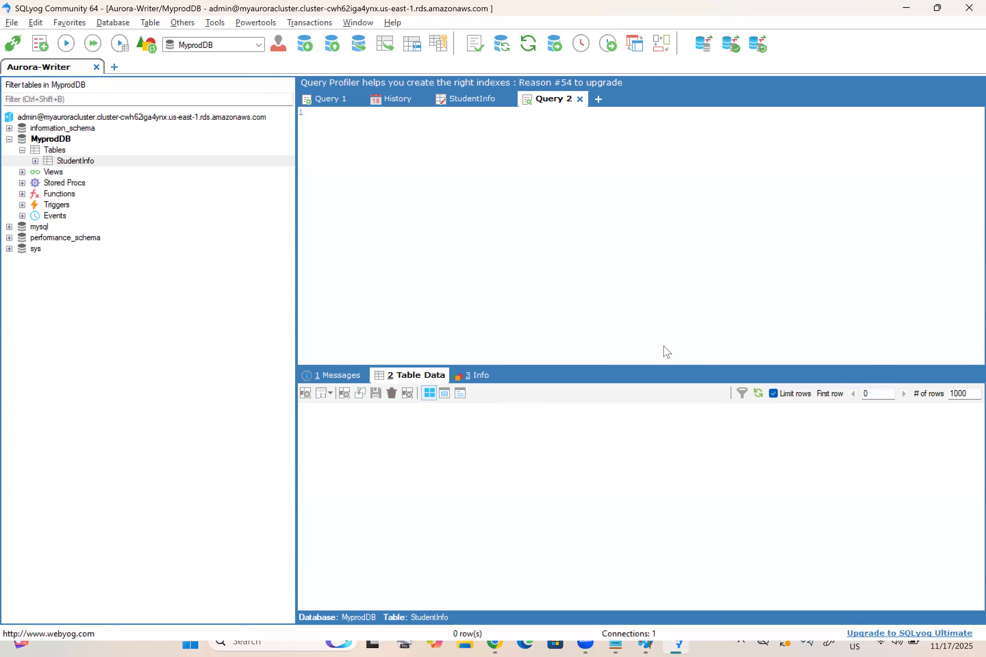
- Go back to RDS, check the status of reader4, dismiss the creation notification and refresh the database list
{"action": "key", "text": "alt+Tab"}
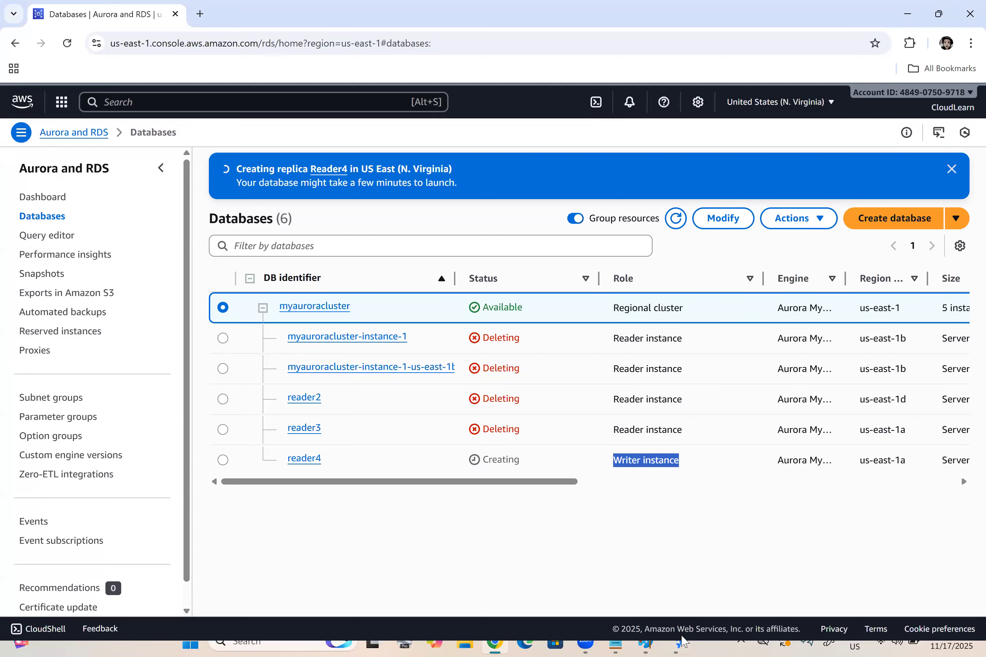
{"action": "key", "text": "alt+Tab"}
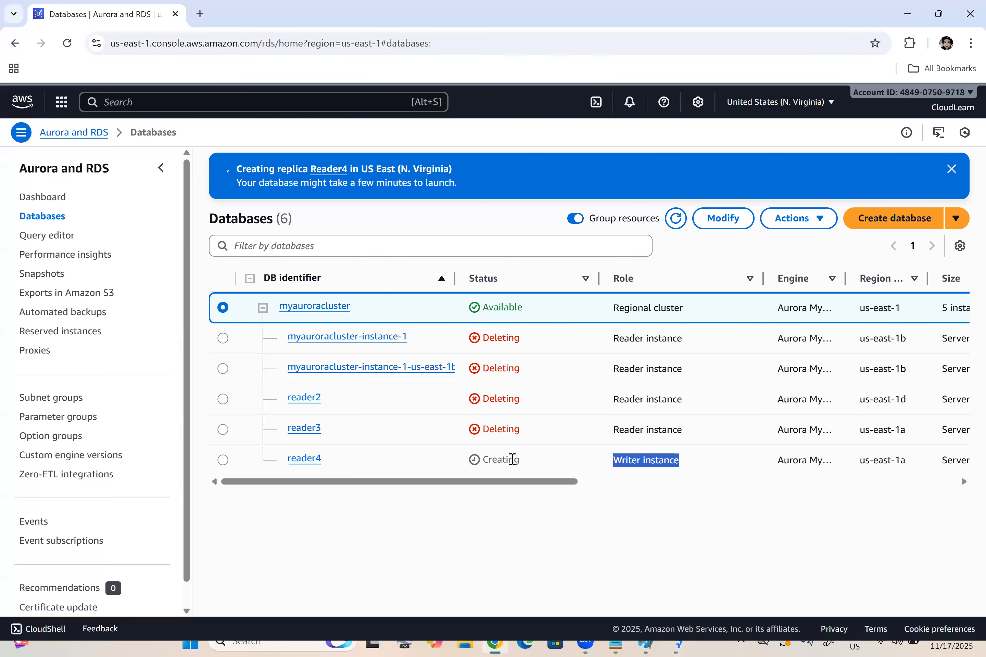
{"action": "left_click_drag", "start_coordinate": [513, 460], "coordinate": [478, 471]}
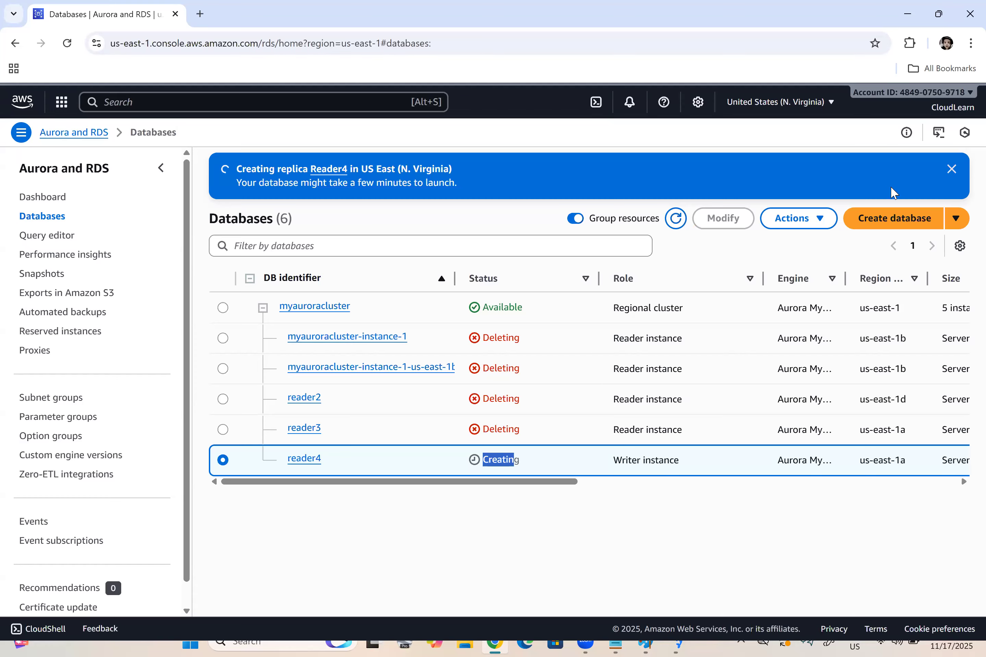
{"action": "left_click", "coordinate": [951, 170]}
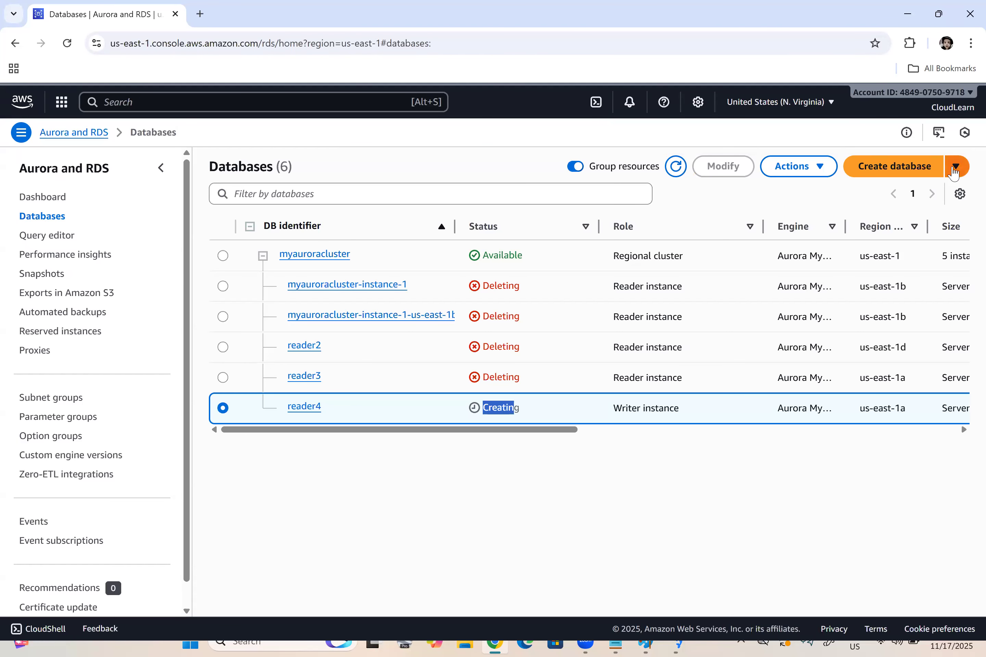
{"action": "left_click", "coordinate": [677, 165]}
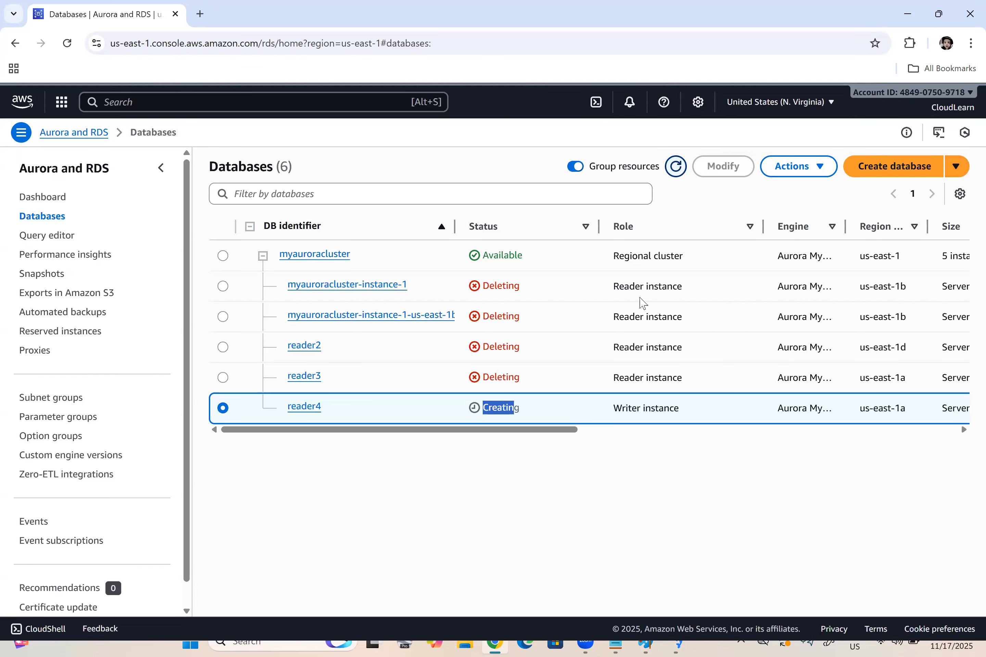
- Delete the reader4 instance, entering "delete me" as the confirmation
{"action": "left_click", "coordinate": [798, 166]}
{"action": "left_click", "coordinate": [789, 211]}
{"action": "left_click", "coordinate": [456, 422]}
{"action": "type", "text": "delete eme"}
{"action": "left_click", "coordinate": [651, 467]}
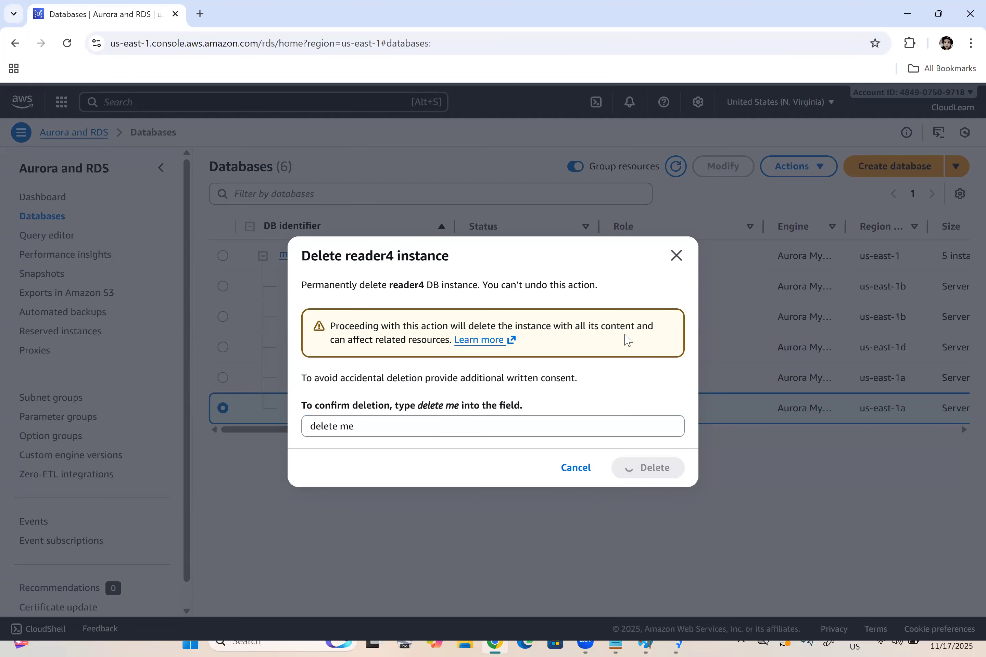
- Delete myauroracluster without a final snapshot or retained backups, acknowledging the backup loss and confirming with "delete me", and dismiss the deletion notifications
{"action": "left_click", "coordinate": [223, 294]}
{"action": "left_click", "coordinate": [782, 205]}
{"action": "key", "text": "Return"}
{"action": "left_click", "coordinate": [339, 312]}
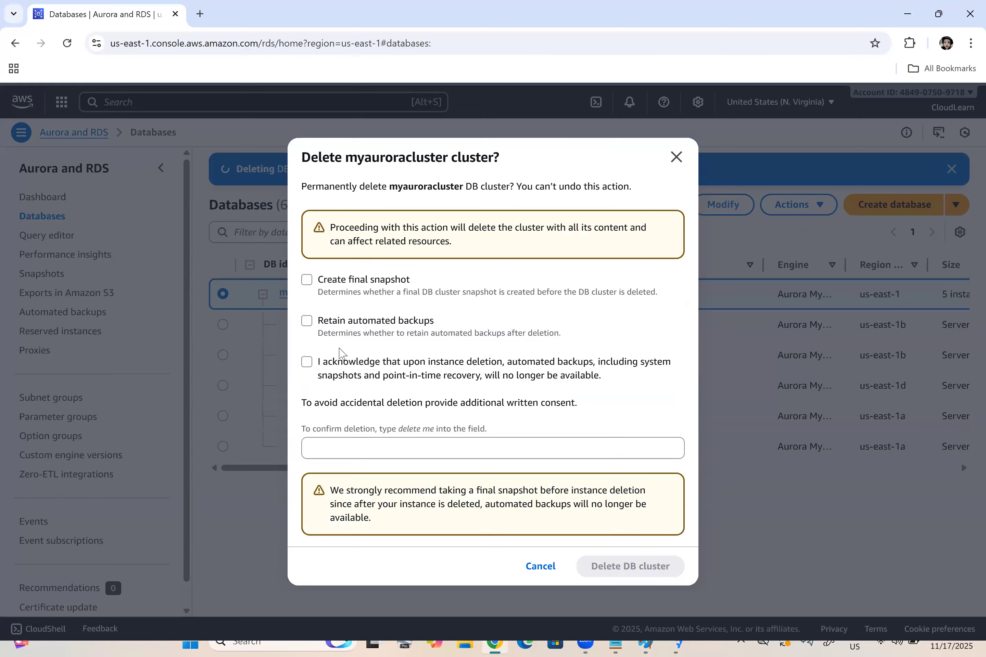
{"action": "left_click", "coordinate": [346, 333]}
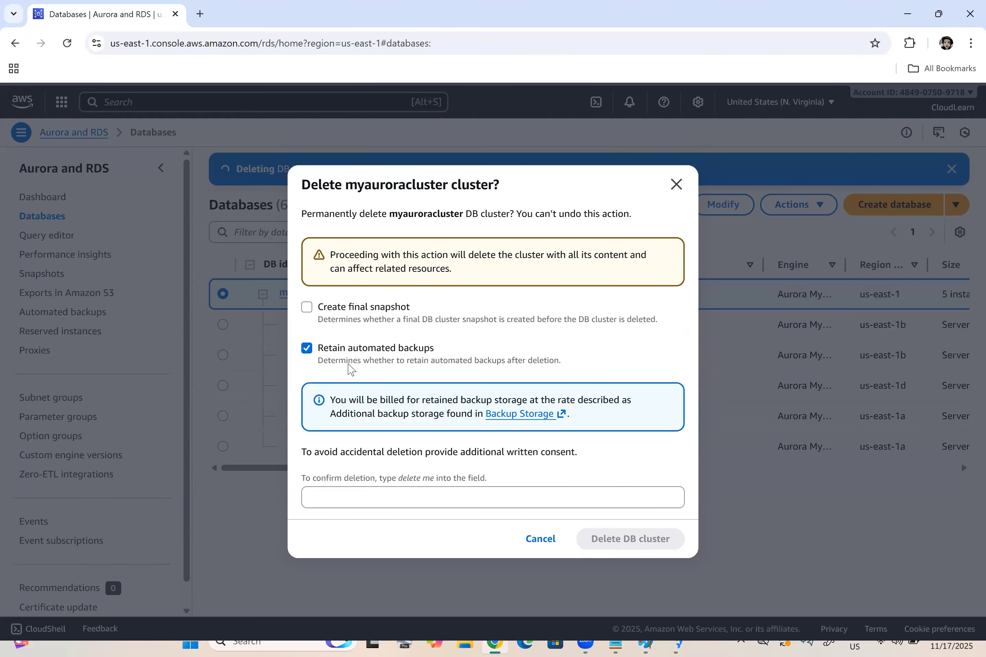
{"action": "left_click", "coordinate": [350, 364]}
{"action": "left_click", "coordinate": [335, 377]}
{"action": "left_click", "coordinate": [349, 448]}
{"action": "type", "text": "delete me"}
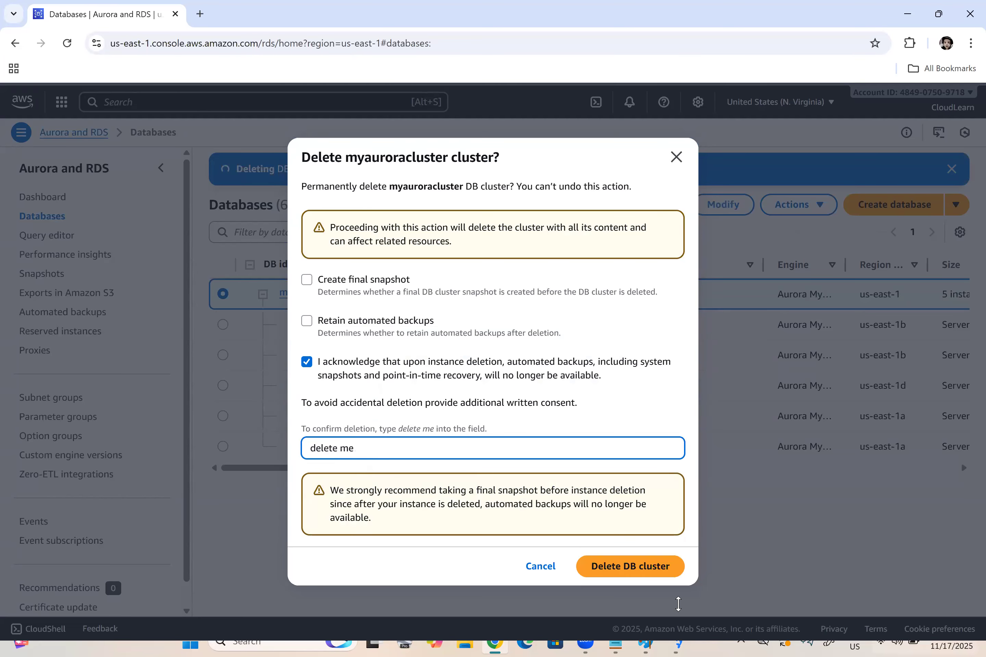
{"action": "left_click", "coordinate": [662, 568]}
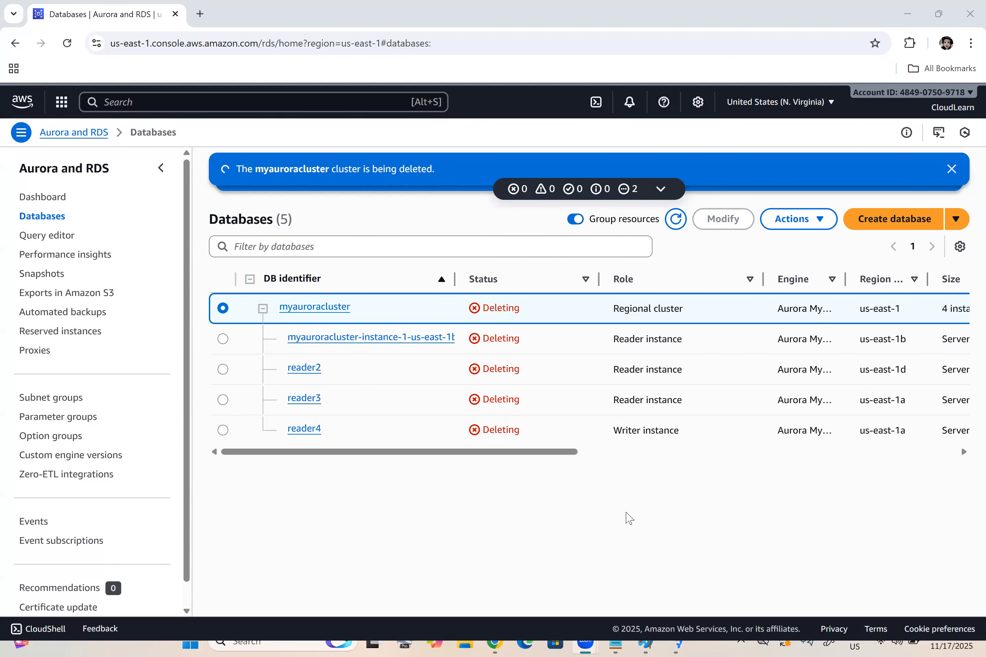
{"action": "left_click", "coordinate": [955, 171]}
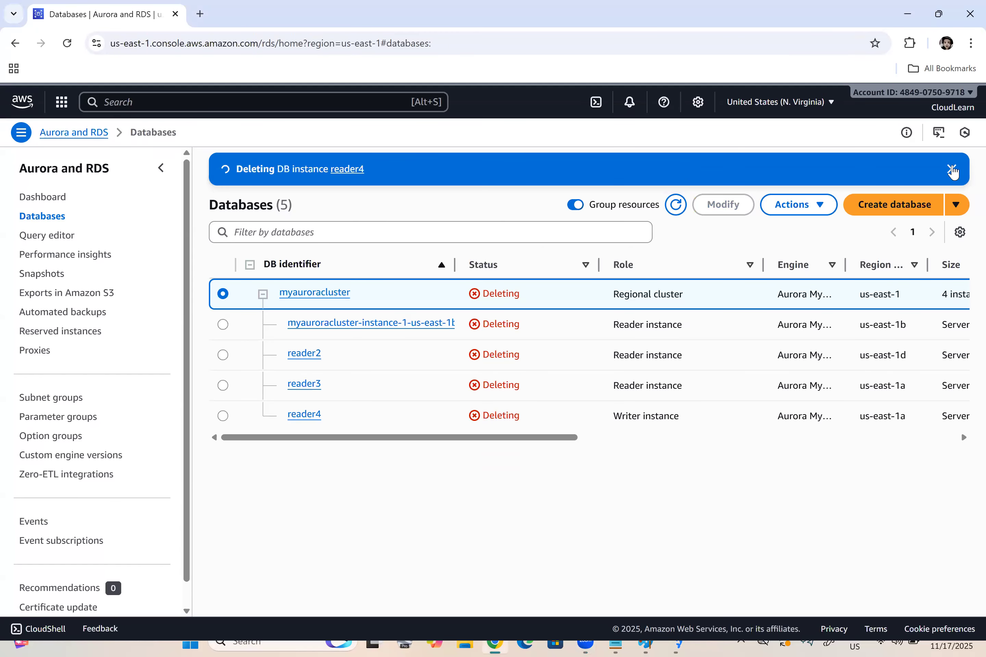
{"action": "left_click", "coordinate": [955, 170]}
- Open the database creation form and compare the PostgreSQL, Aurora (PostgreSQL Compatible) and Aurora (MySQL Compatible) engine types
{"action": "left_click", "coordinate": [903, 172]}
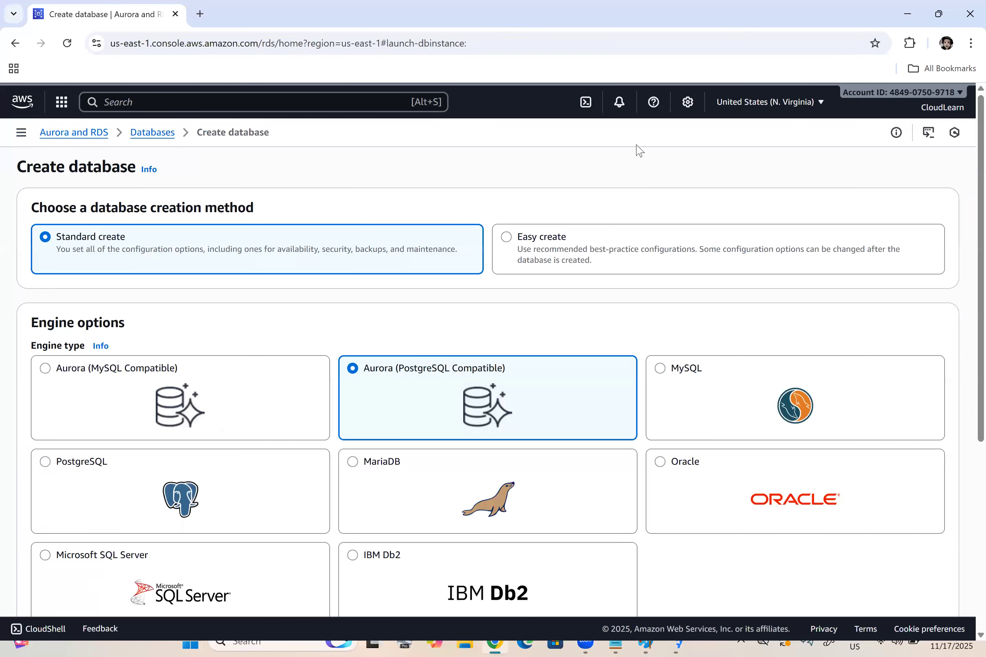
{"action": "scroll", "coordinate": [473, 279], "scroll_direction": "down", "scroll_amount": 3}
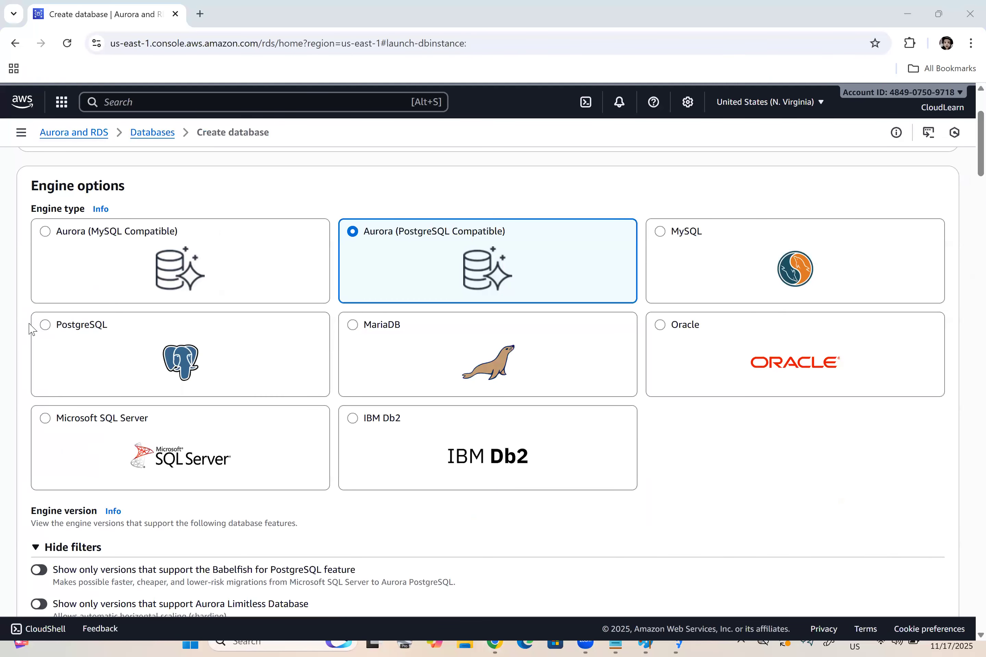
{"action": "left_click", "coordinate": [67, 337]}
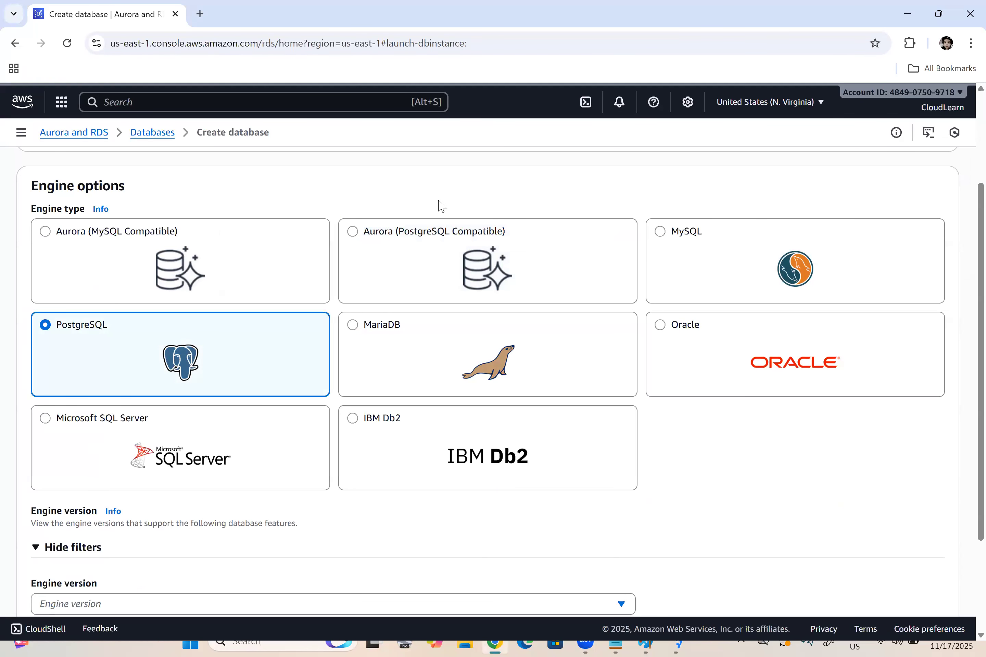
{"action": "left_click", "coordinate": [360, 233]}
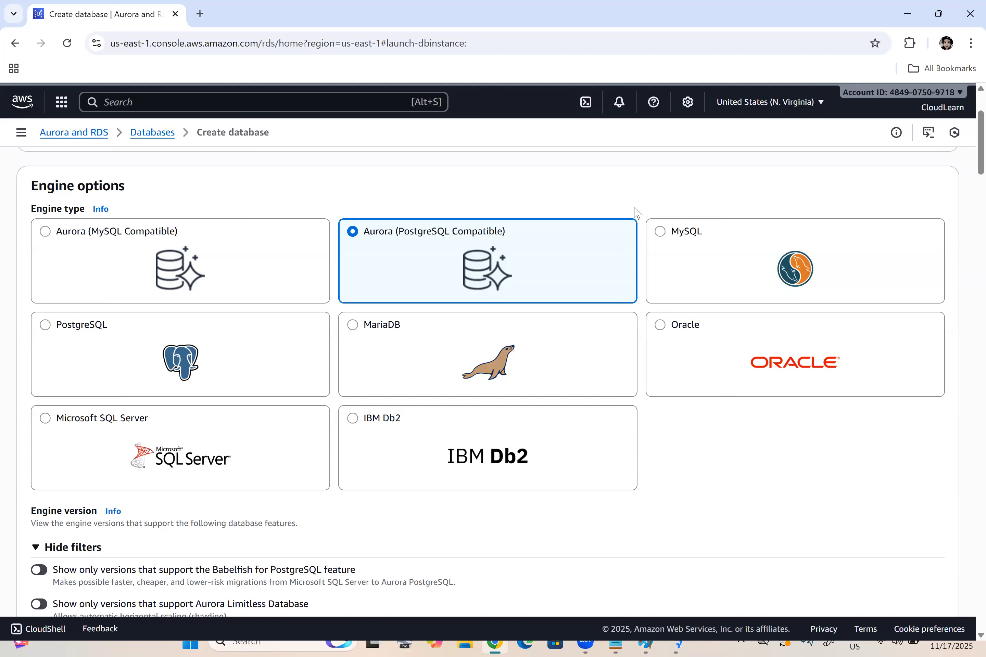
{"action": "left_click", "coordinate": [128, 237]}
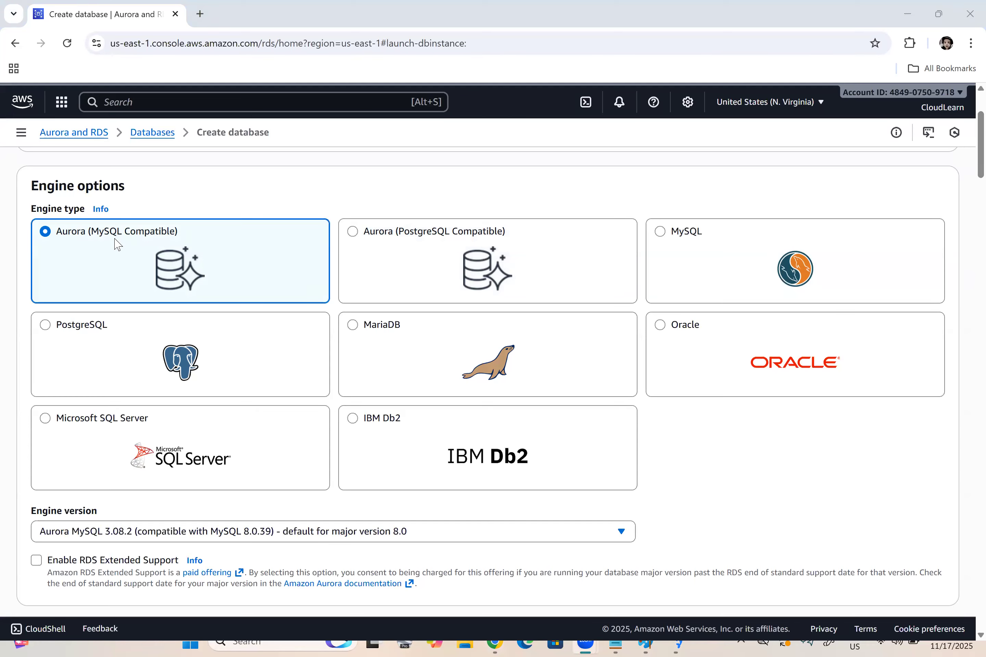
{"action": "left_click_drag", "start_coordinate": [522, 234], "coordinate": [370, 235]}
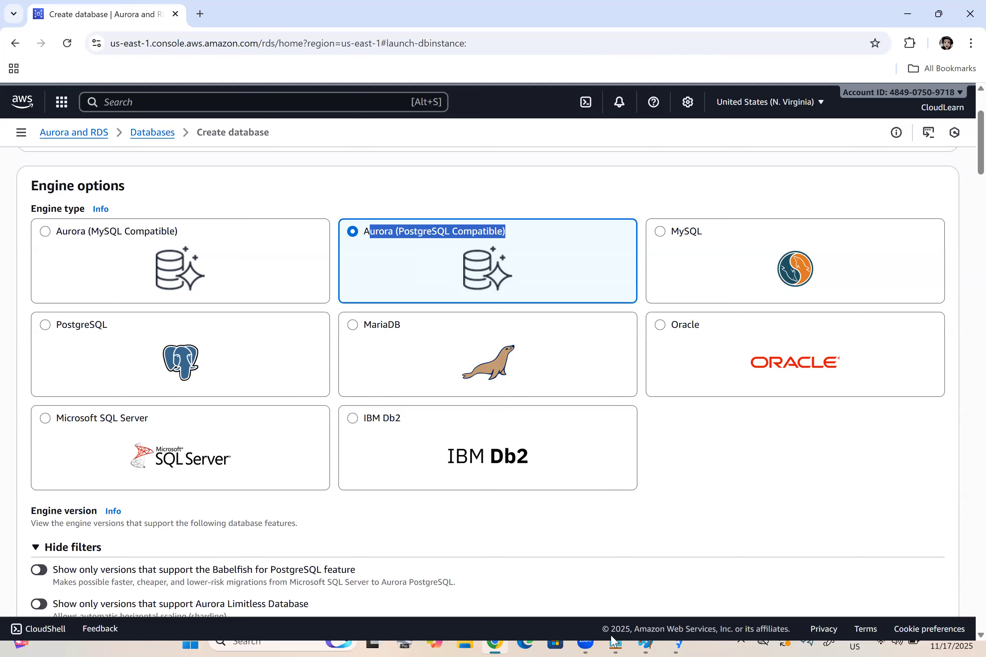
- Switch to the Notepad notes and review the numbered Aurora steps
{"action": "key", "text": "alt+Tab"}
{"action": "left_click", "coordinate": [497, 380]}
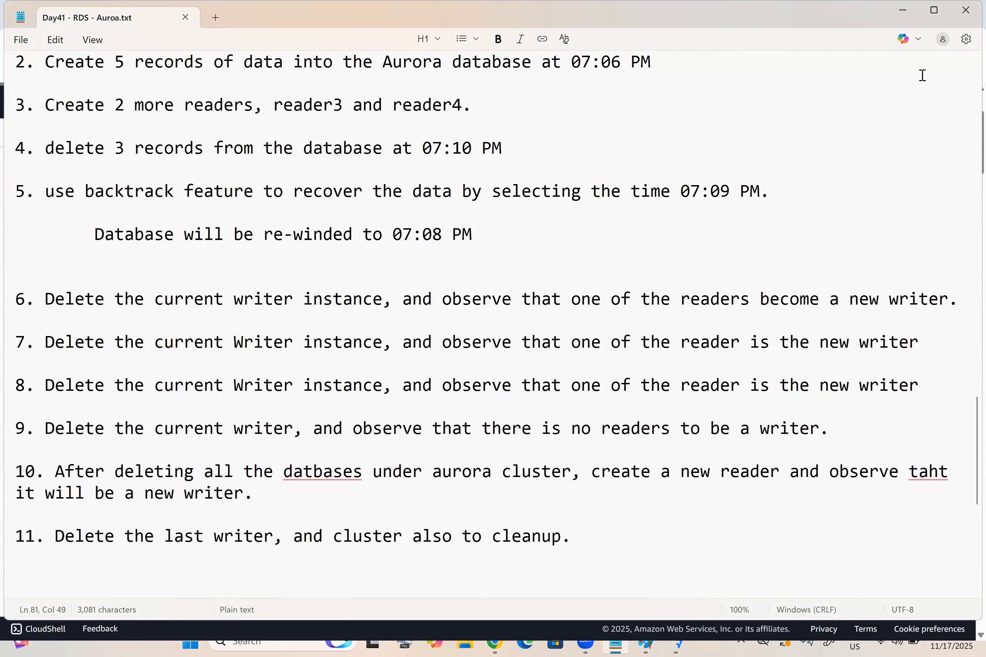
{"action": "left_click", "coordinate": [581, 328]}
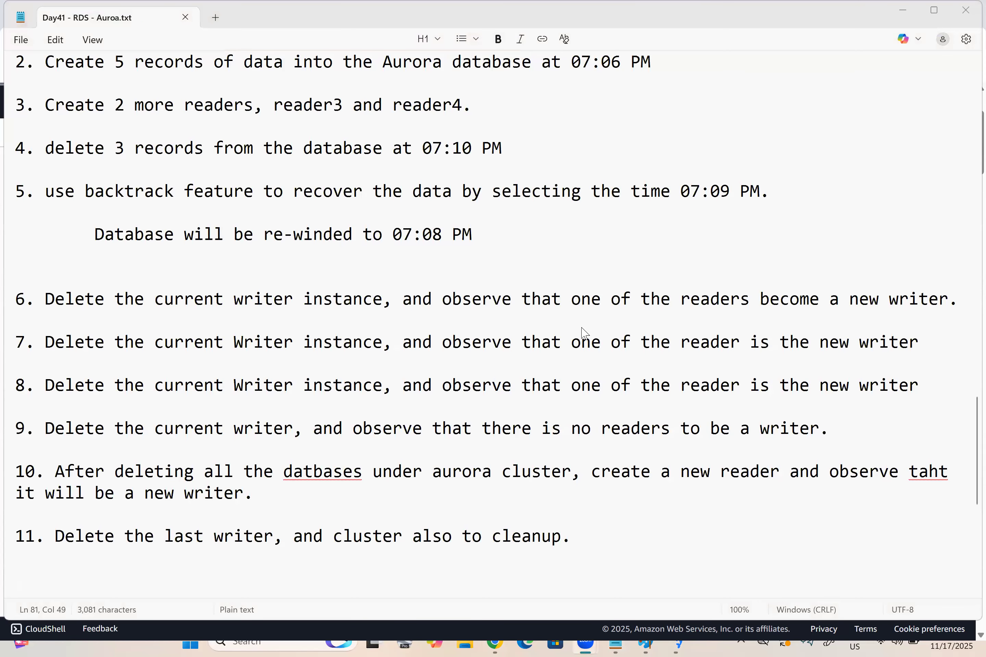